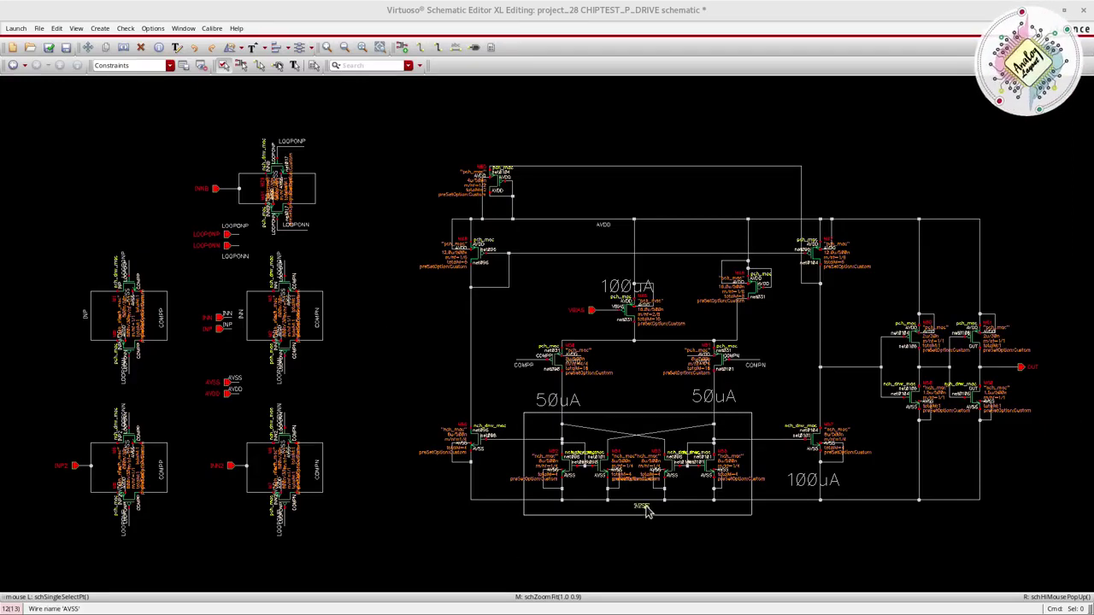
# Place the input-pair transistors M50 and M51 from the schematic into the layout, just above the origin
pyautogui.scroll(2, 710, 381)
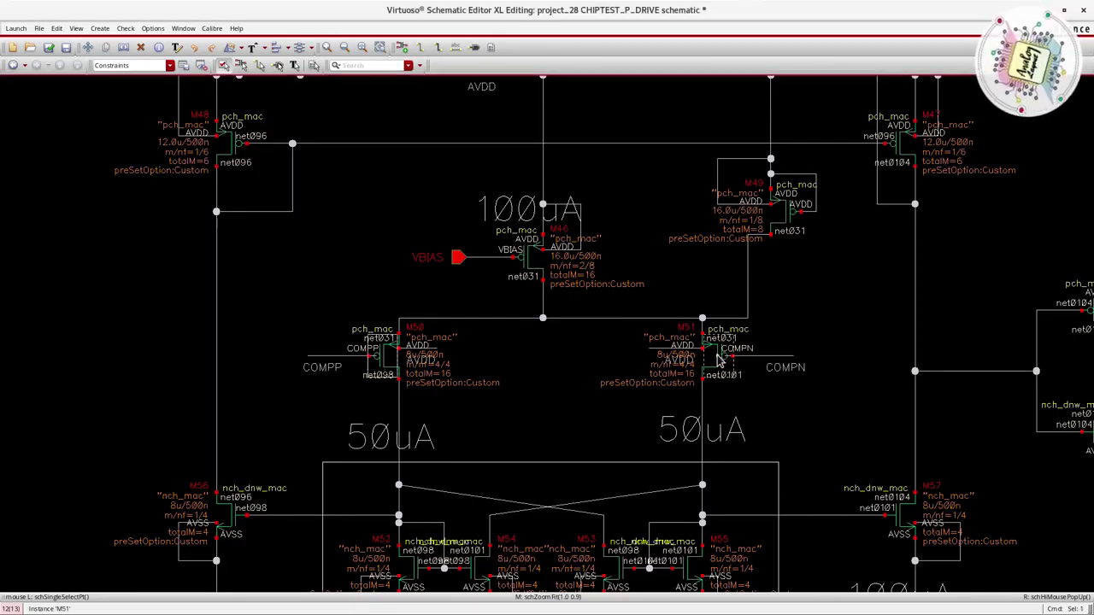
pyautogui.press('f')
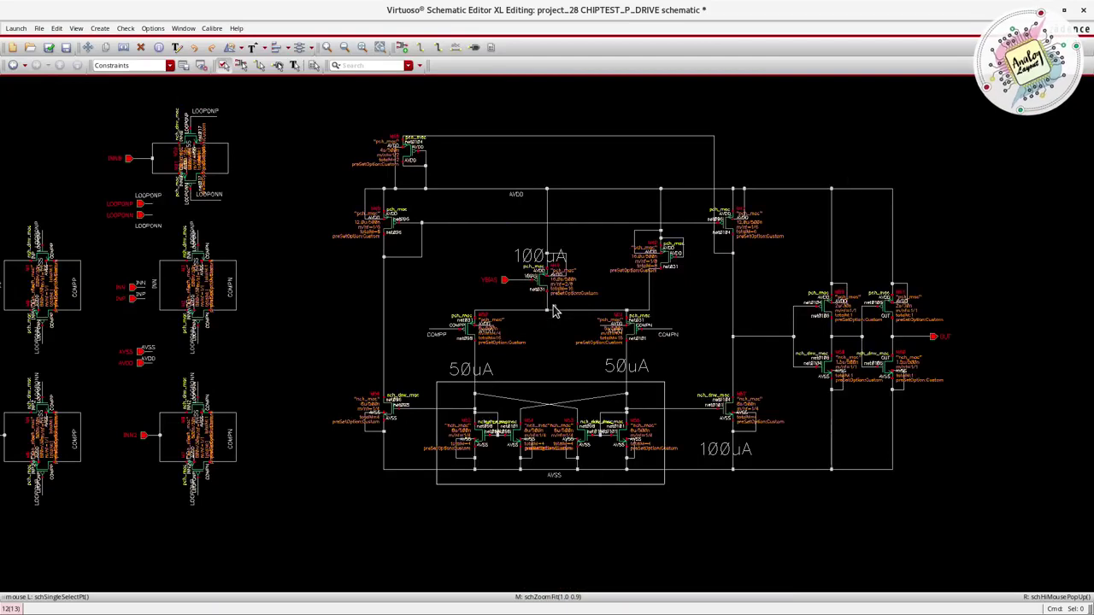
pyautogui.moveTo(959, 101); pyautogui.dragTo(337, 544)
pyautogui.click(368, 542)
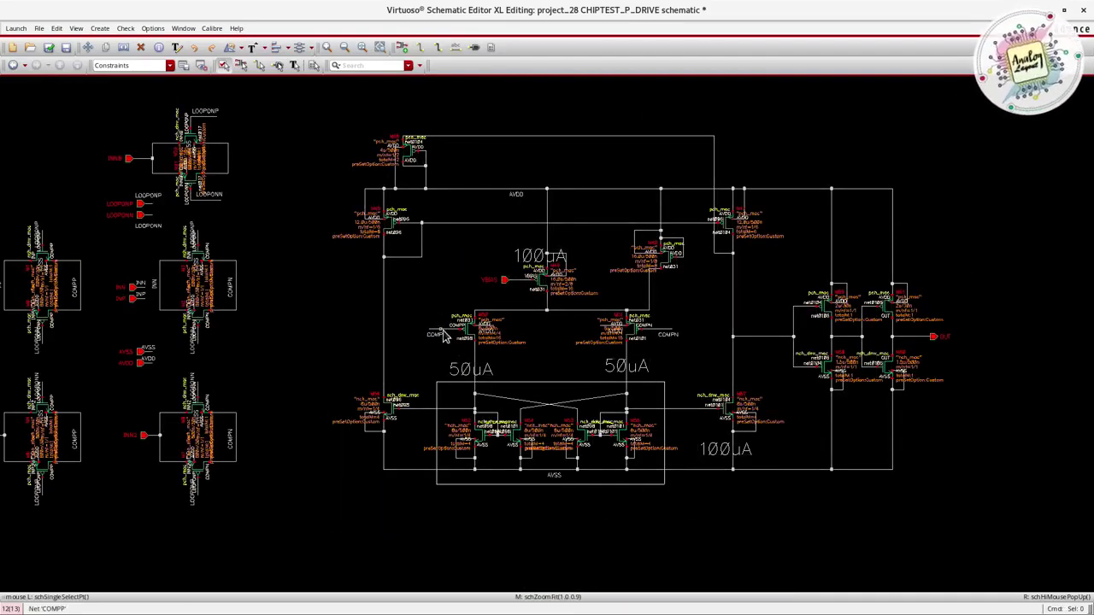
pyautogui.click(444, 353)
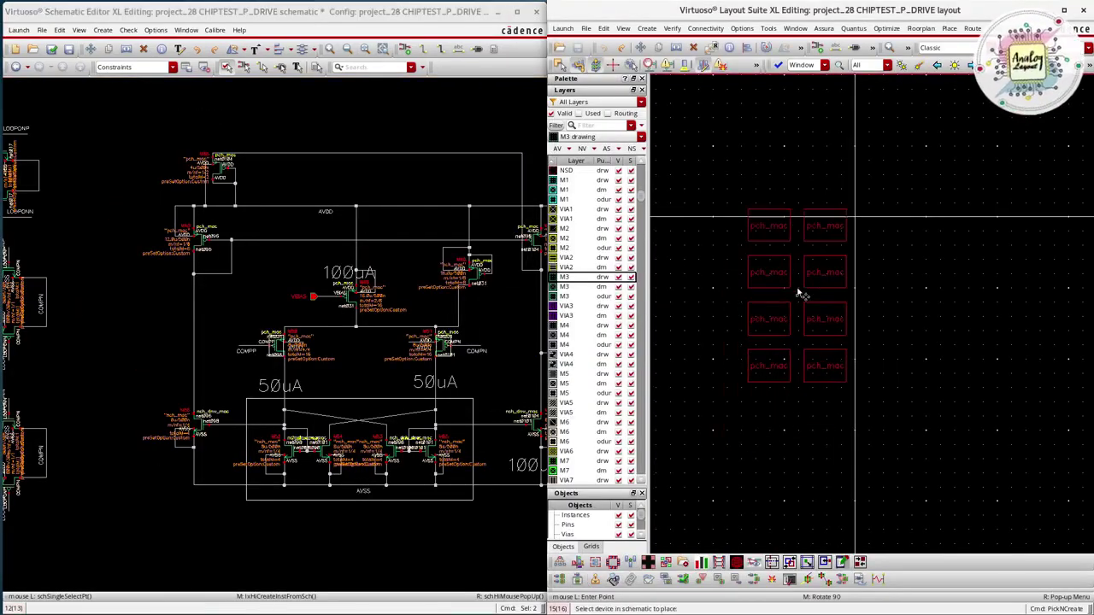
pyautogui.scroll(-2, 747, 320)
pyautogui.click(833, 221)
pyautogui.scroll(3, 824, 184)
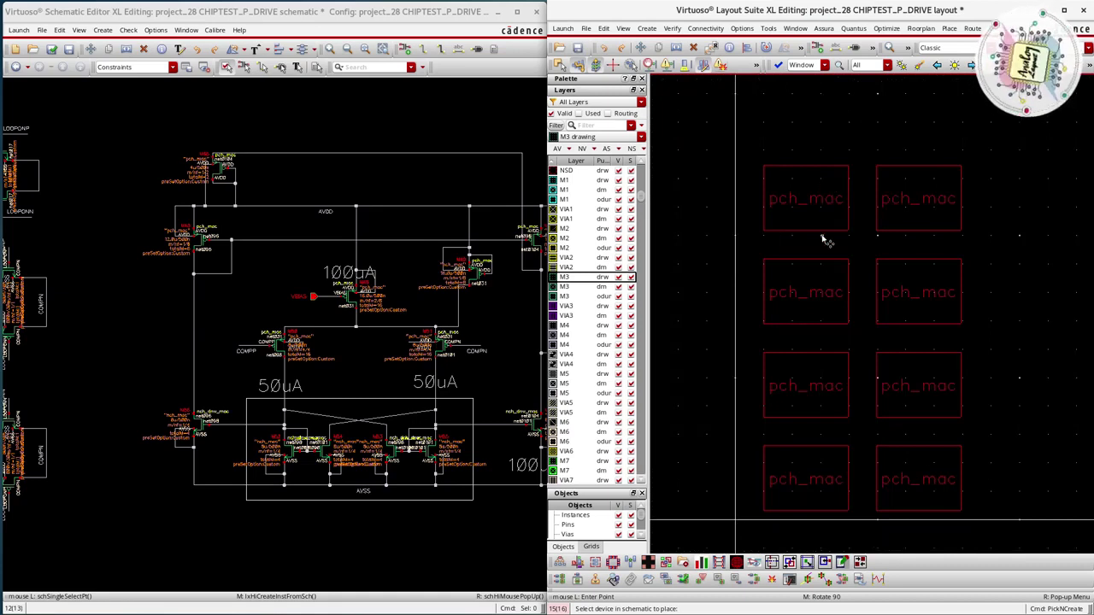
# Minimize the schematic, maximize the layout window and display the placed transistors at full hierarchy depth
pyautogui.click(306, 331)
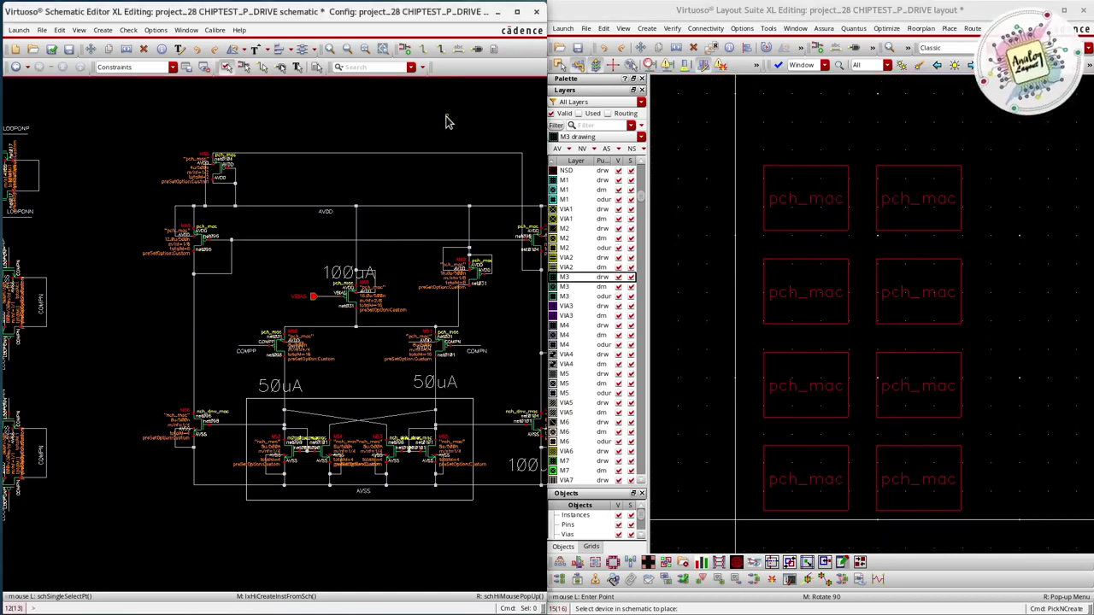
pyautogui.click(499, 13)
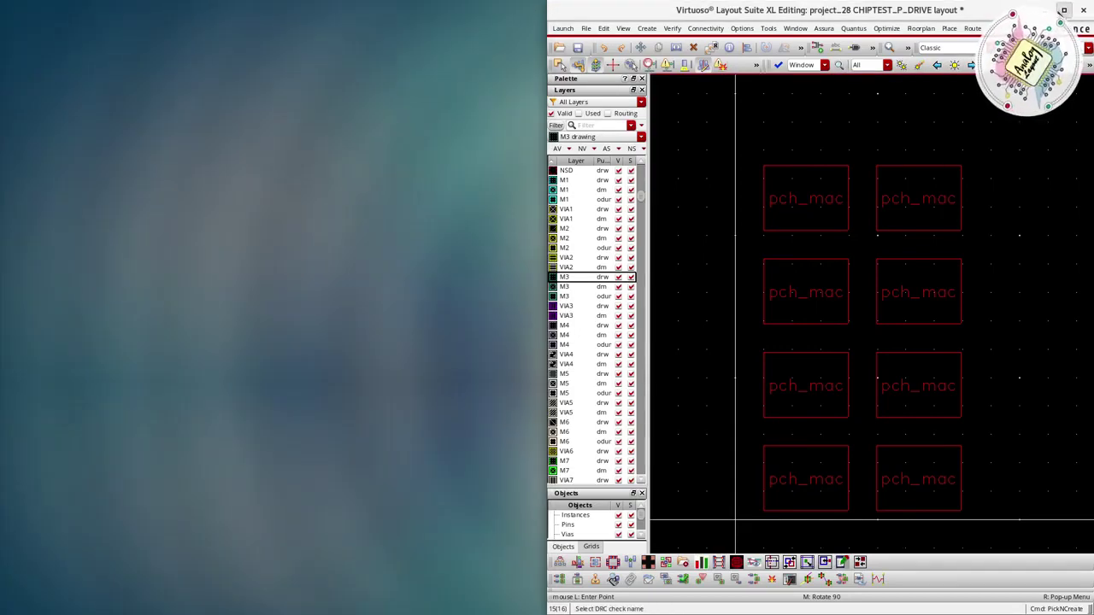
pyautogui.click(1064, 10)
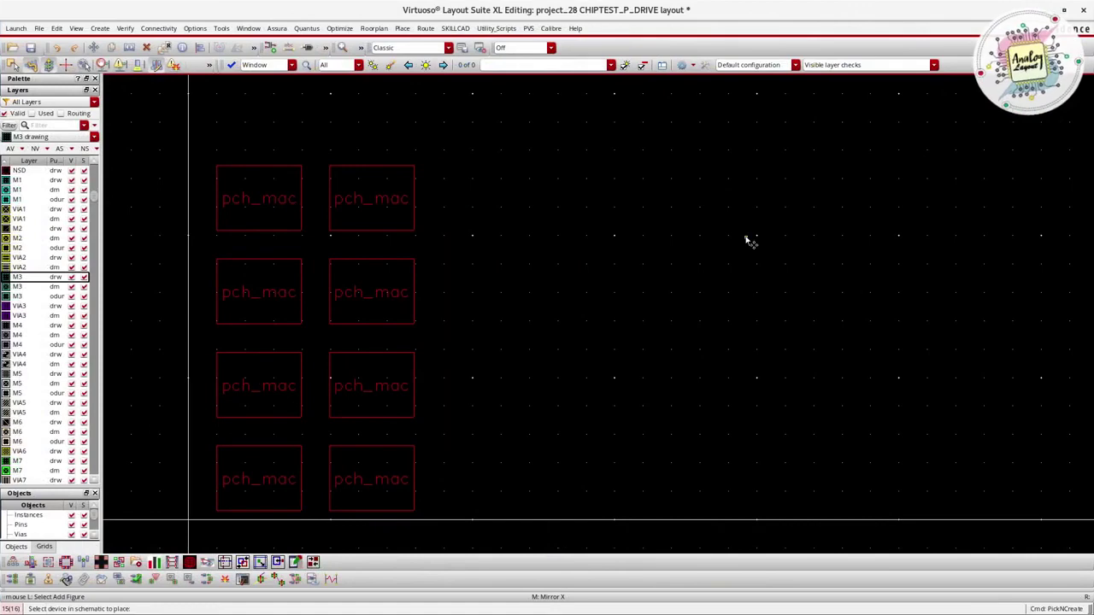
pyautogui.hotkey('shift', 'f')
pyautogui.hotkey('shift', 'z')
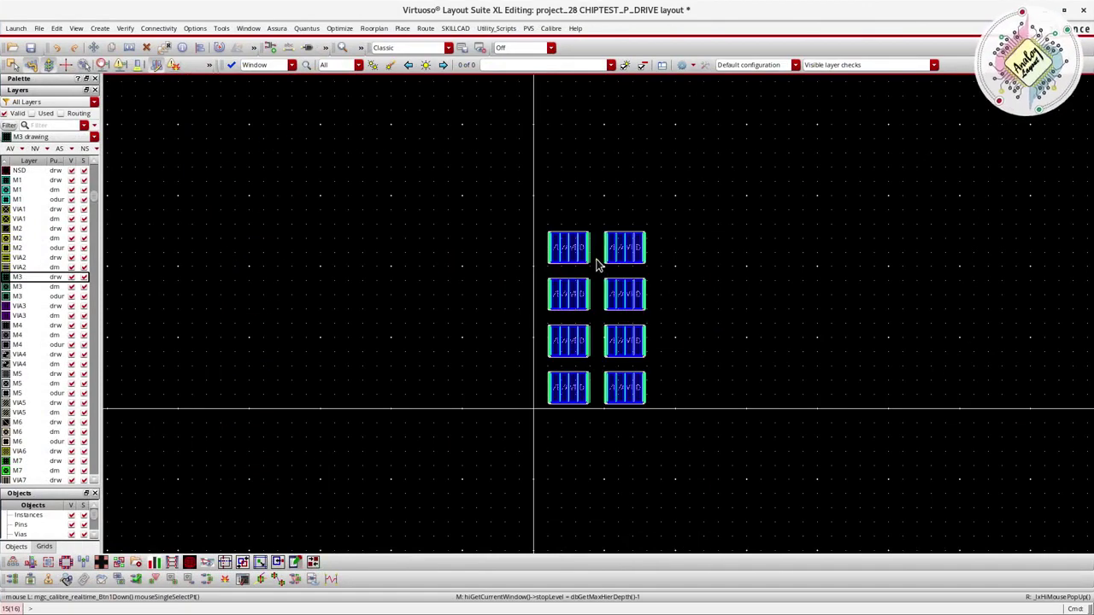
pyautogui.hotkey('ctrl', 'z')
pyautogui.click(652, 244)
pyautogui.hotkey('shift', 'z')
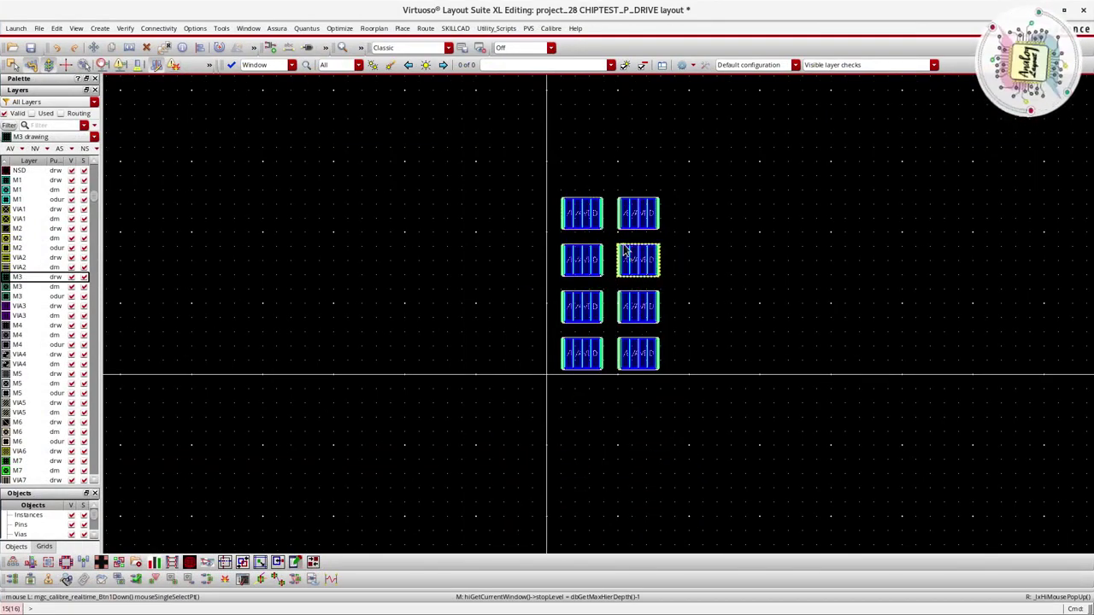
# Measure the narrow strips along the left edge of the top-left transistor with rulers
pyautogui.moveTo(609, 177); pyautogui.dragTo(722, 426)
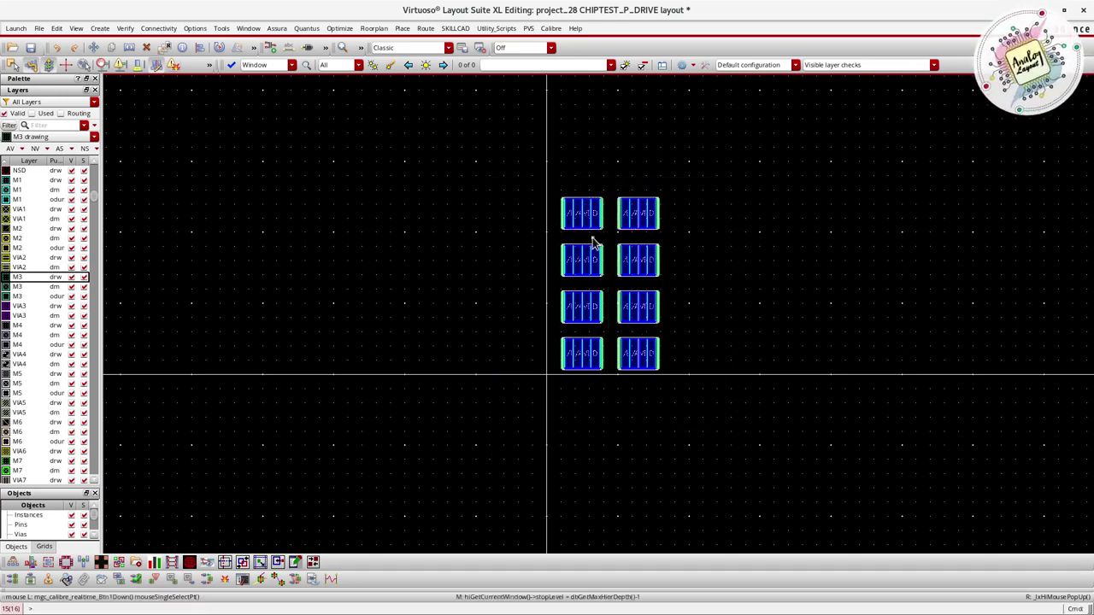
pyautogui.keyDown('ctrl'); pyautogui.scroll(5, 596, 244); pyautogui.keyUp('ctrl')
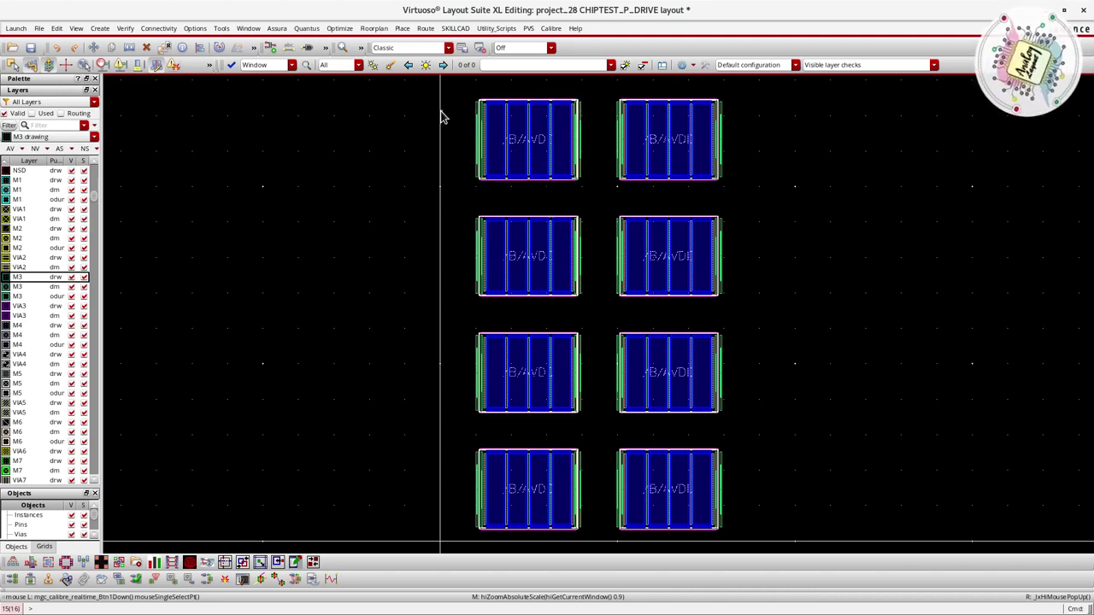
pyautogui.keyDown('ctrl'); pyautogui.scroll(6, 474, 103); pyautogui.keyUp('ctrl')
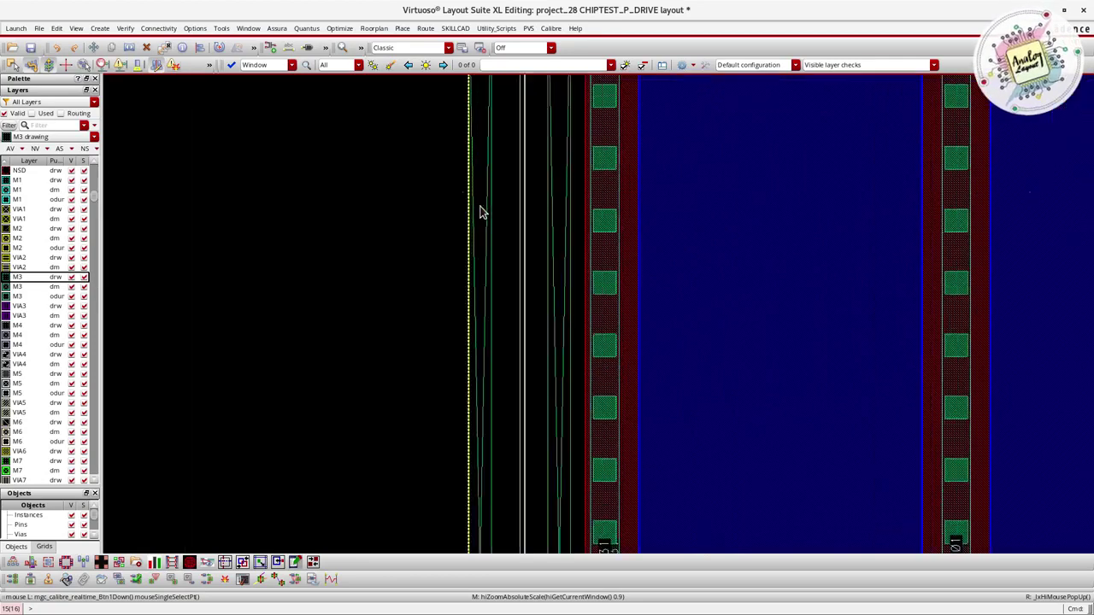
pyautogui.keyDown('ctrl'); pyautogui.scroll(-4, 467, 259); pyautogui.keyUp('ctrl')
pyautogui.moveTo(504, 161); pyautogui.dragTo(488, 496)
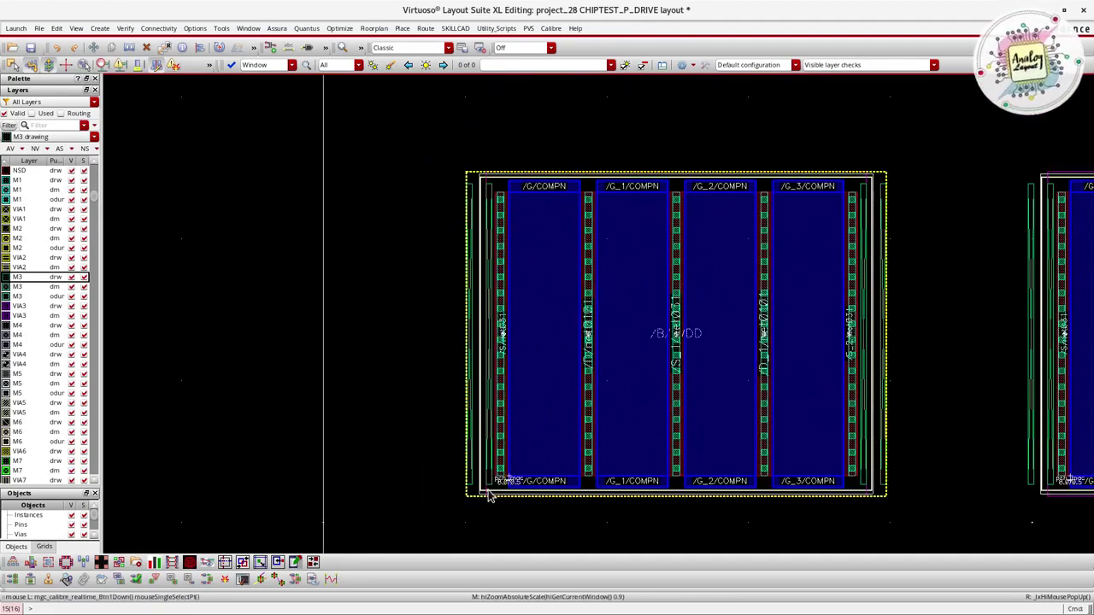
pyautogui.keyDown('ctrl'); pyautogui.scroll(4, 513, 470); pyautogui.keyUp('ctrl')
pyautogui.press('k')
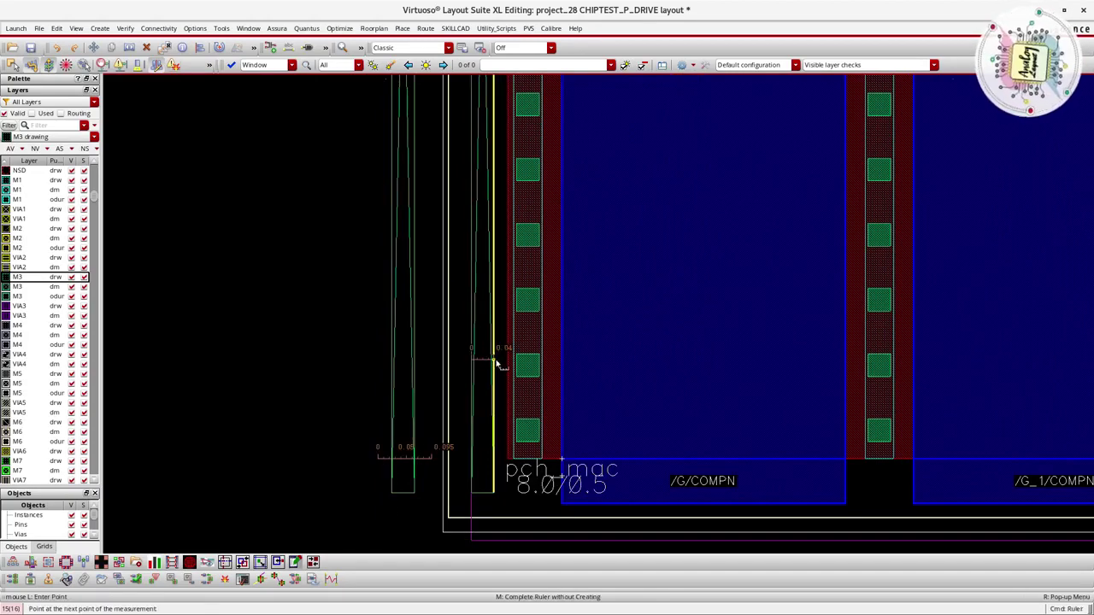
pyautogui.keyDown('ctrl'); pyautogui.scroll(-4, 450, 376); pyautogui.keyUp('ctrl')
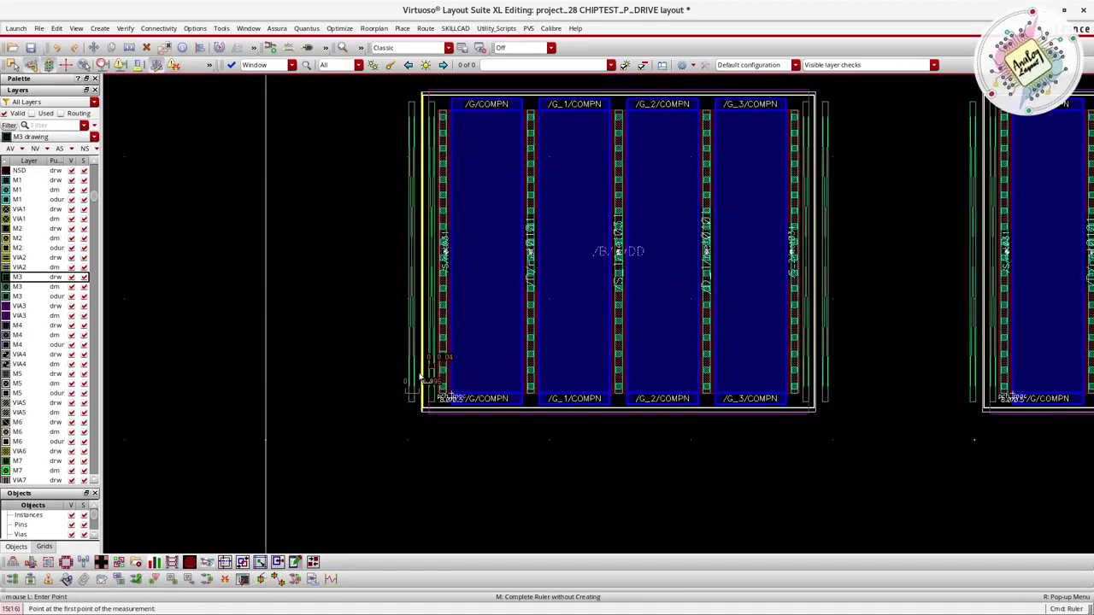
pyautogui.keyDown('ctrl'); pyautogui.scroll(-2, 431, 369); pyautogui.keyUp('ctrl')
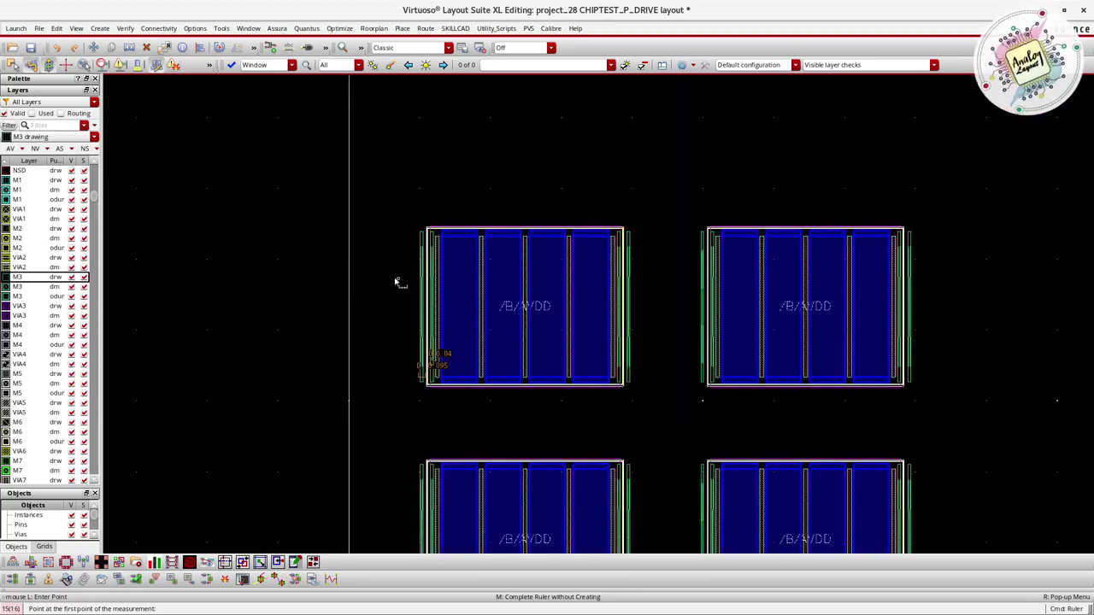
pyautogui.press('Escape')
# Examine the right edge of the top-left transistor, including its outer strips and its last source contact column
pyautogui.click(545, 224)
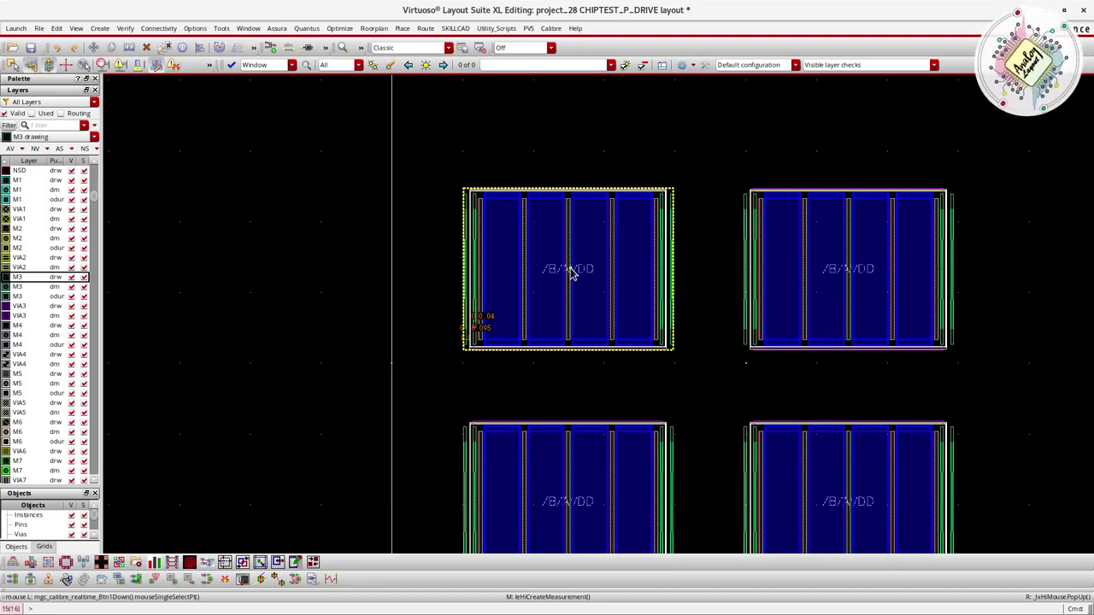
pyautogui.click(682, 275)
pyautogui.scroll(3, 650, 282)
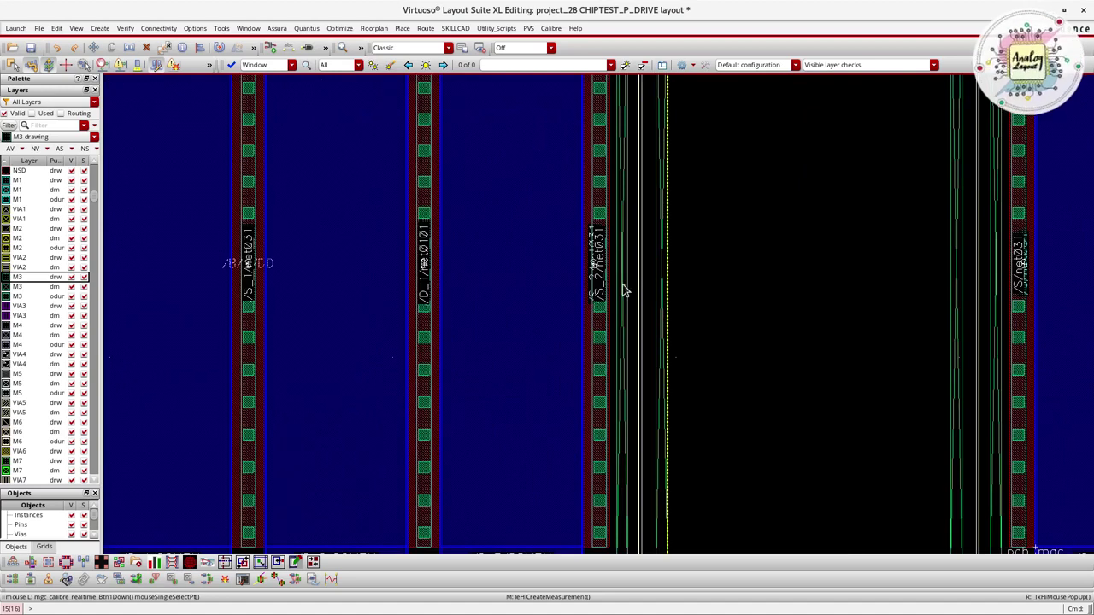
pyautogui.scroll(-3, 650, 291)
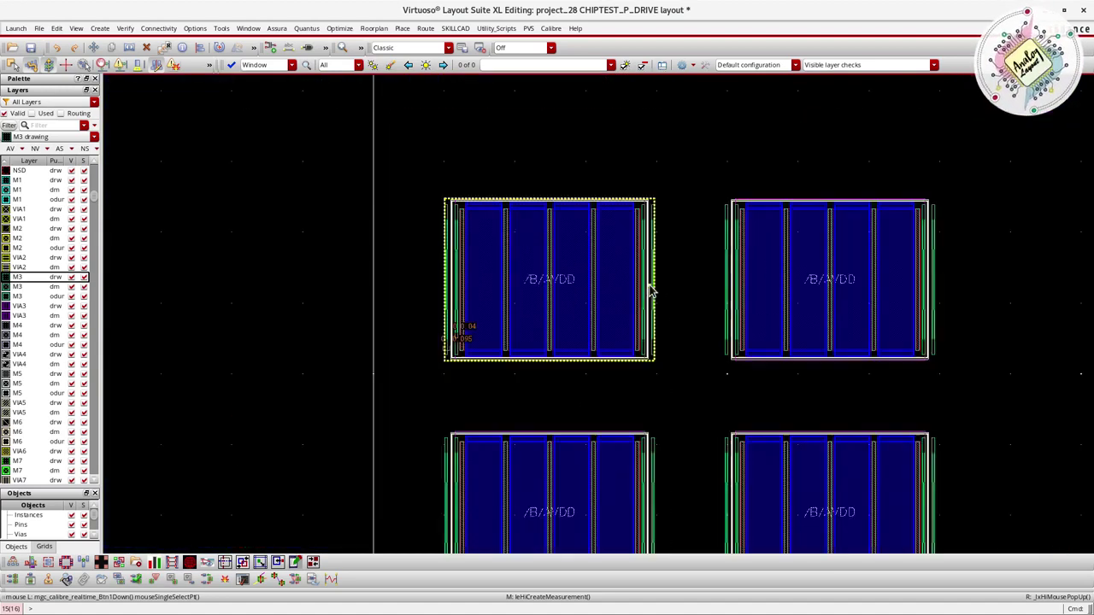
pyautogui.scroll(3, 650, 291)
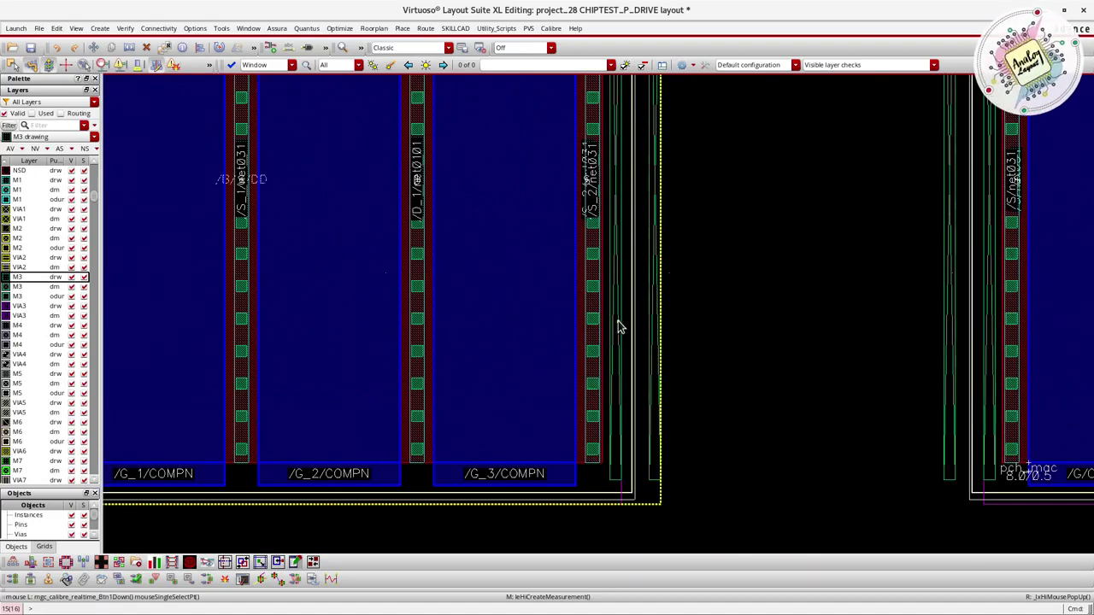
pyautogui.scroll(-2, 631, 316)
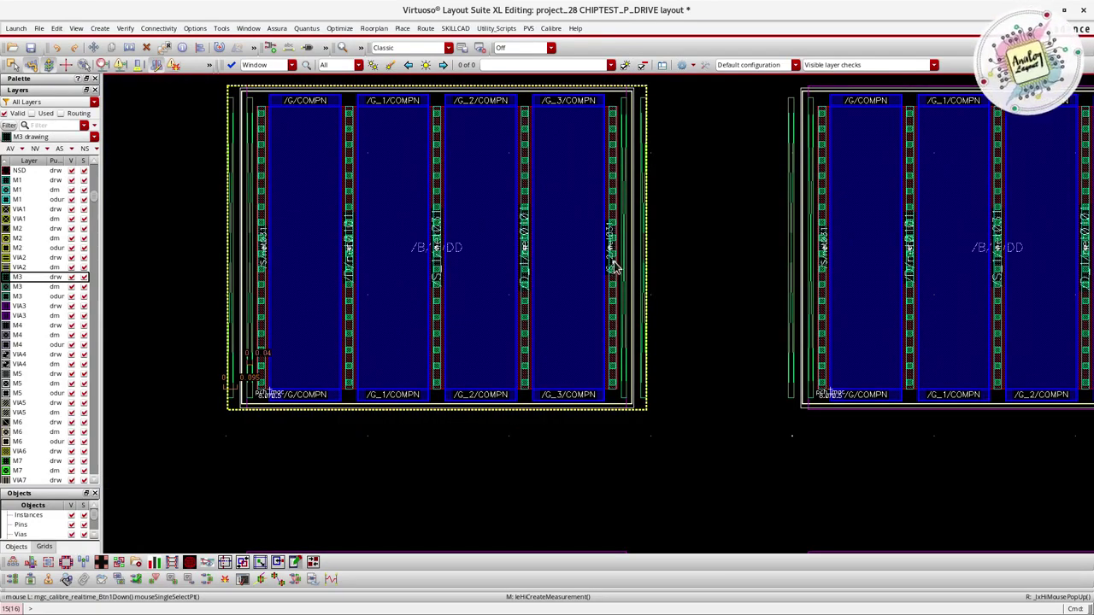
pyautogui.scroll(-3, 530, 284)
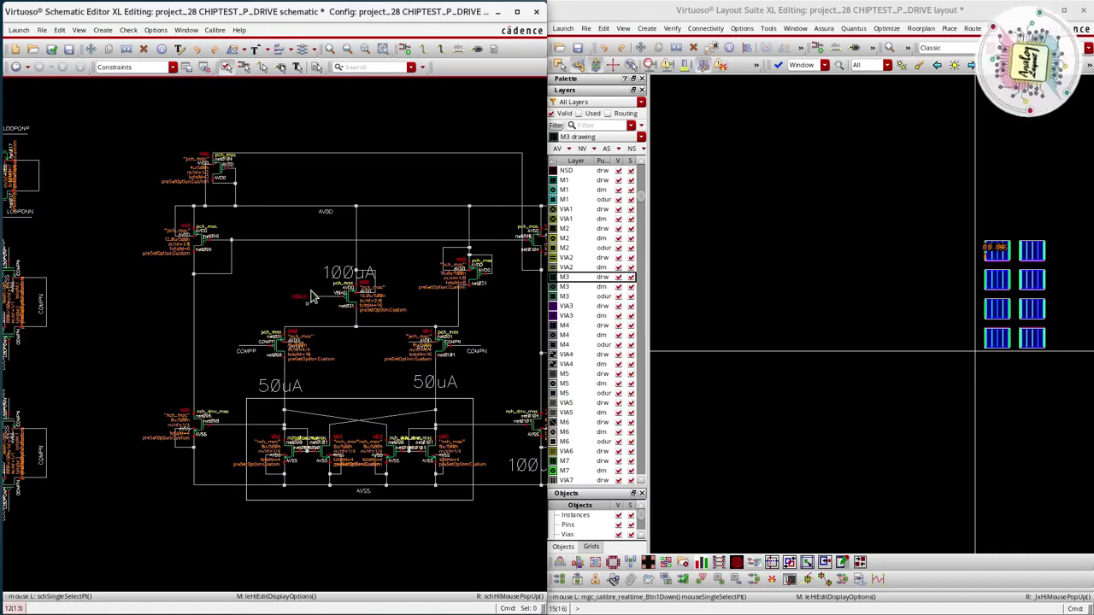
# Select M50 in the schematic to identify its matching devices in the layout
pyautogui.click(218, 67)
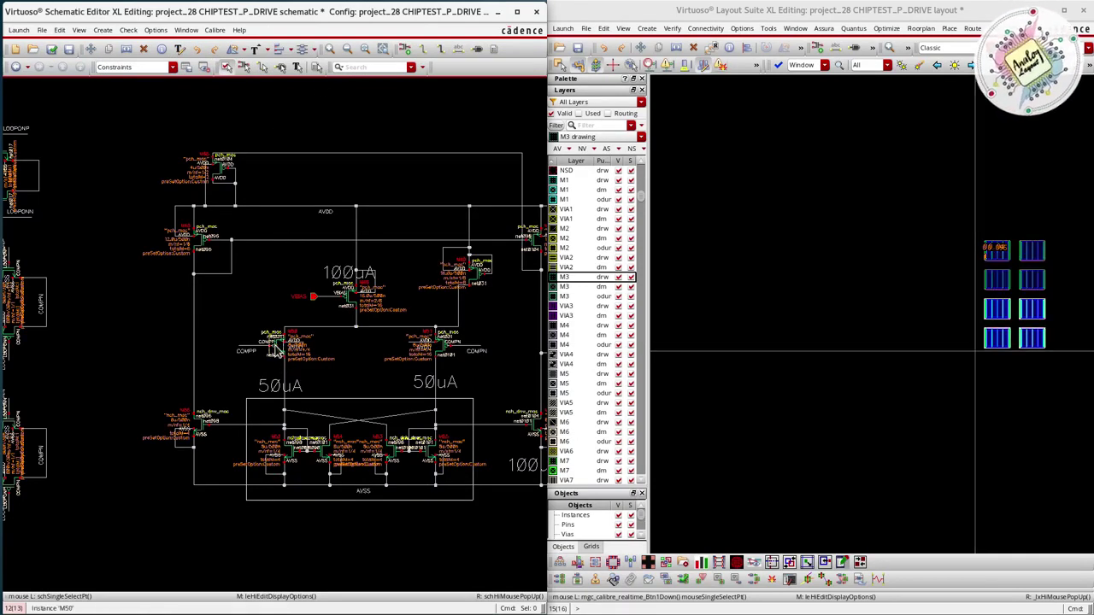
pyautogui.keyDown('ctrl'); pyautogui.scroll(1, 1051, 313); pyautogui.keyUp('ctrl')
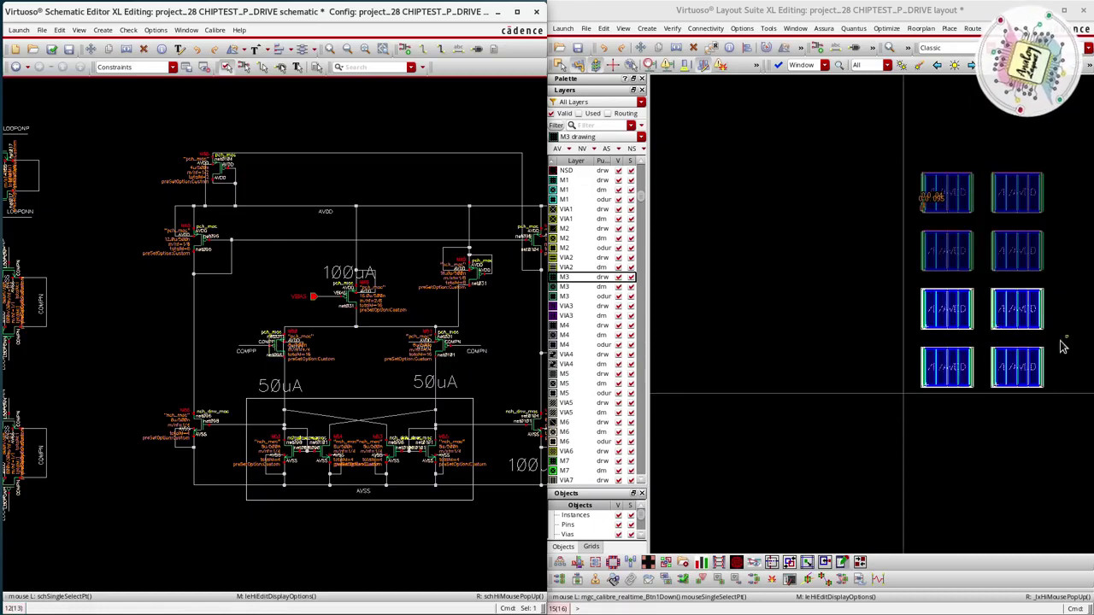
pyautogui.keyDown('ctrl'); pyautogui.scroll(2, 1011, 325); pyautogui.keyUp('ctrl')
pyautogui.keyDown('ctrl'); pyautogui.scroll(-1, 1011, 325); pyautogui.keyUp('ctrl')
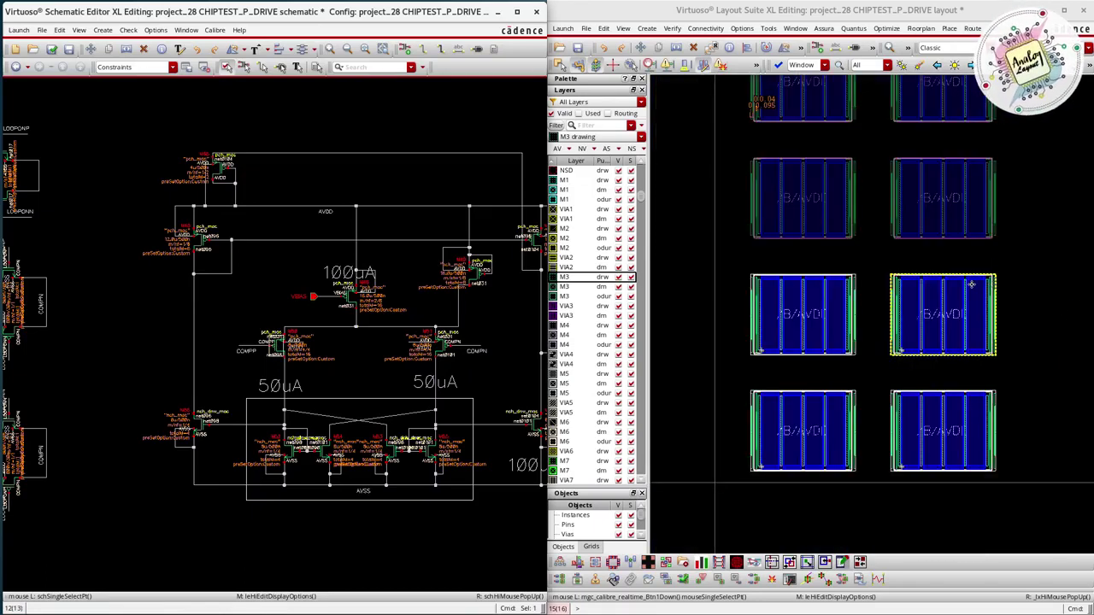
pyautogui.keyDown('ctrl'); pyautogui.scroll(-1, 911, 370); pyautogui.keyUp('ctrl')
pyautogui.click(875, 224)
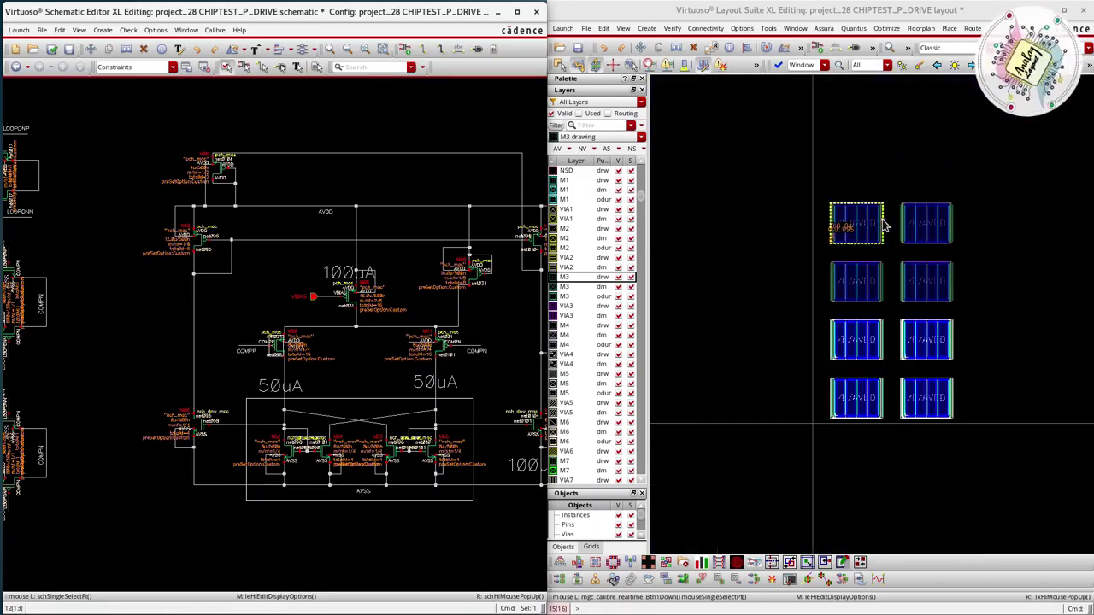
pyautogui.click(887, 222)
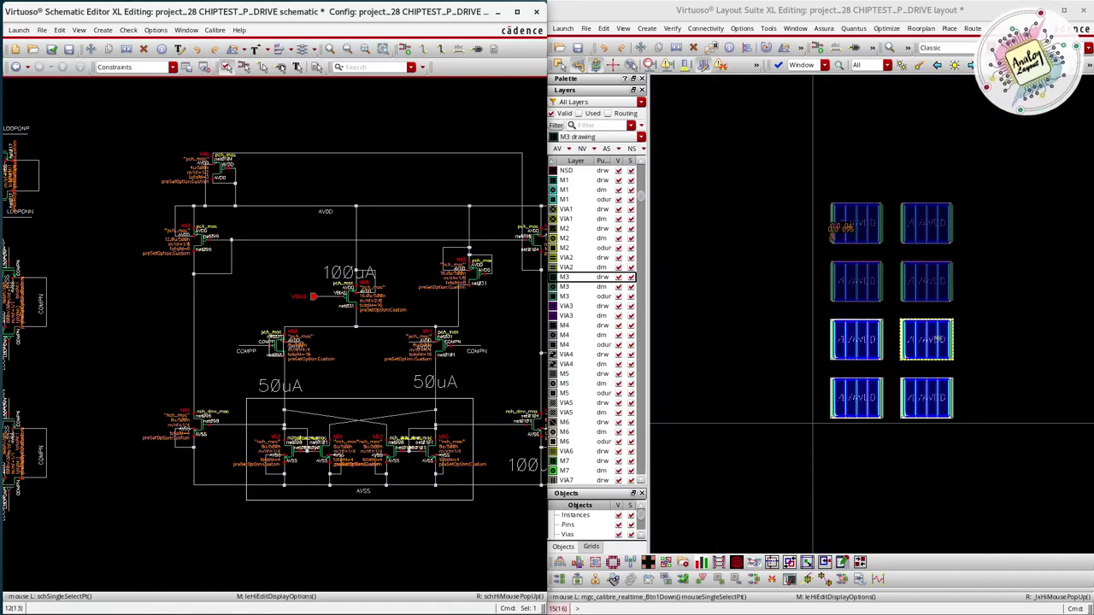
# Maximize the layout window and abut the four M50 transistors side by side into one row
pyautogui.click(1066, 12)
pyautogui.keyDown('ctrl'); pyautogui.scroll(1, 466, 315); pyautogui.keyUp('ctrl')
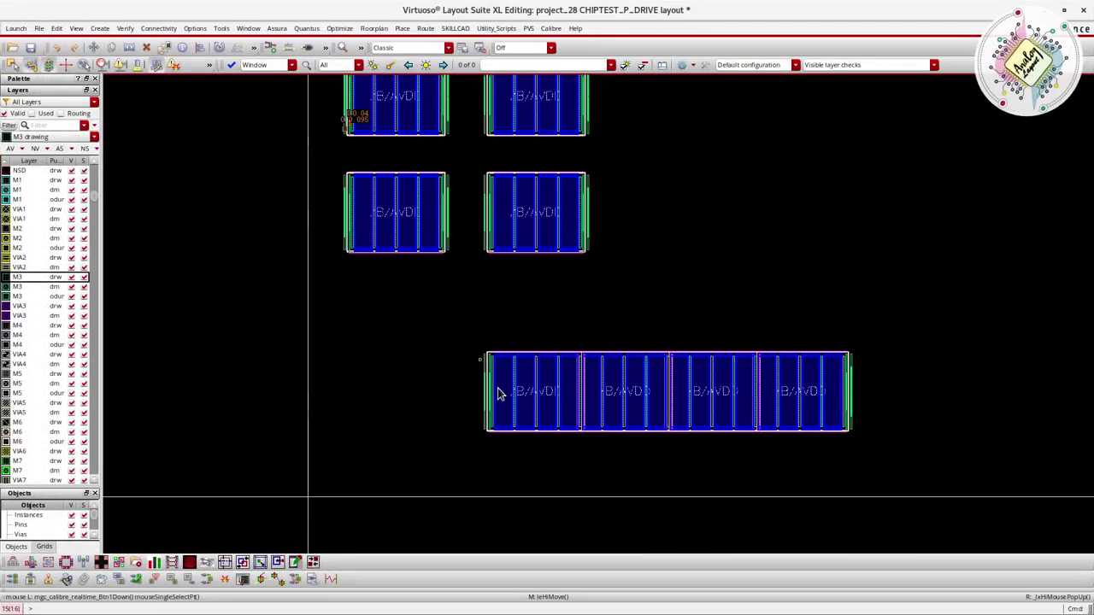
pyautogui.keyDown('ctrl'); pyautogui.scroll(-1, 430, 310); pyautogui.keyUp('ctrl')
pyautogui.keyDown('ctrl'); pyautogui.scroll(1, 489, 347); pyautogui.keyUp('ctrl')
# Examine the shared source boundary between the first and second transistors of the abutted M50 row
pyautogui.click(541, 348)
pyautogui.keyDown('ctrl'); pyautogui.scroll(3, 541, 349); pyautogui.keyUp('ctrl')
pyautogui.click(517, 346)
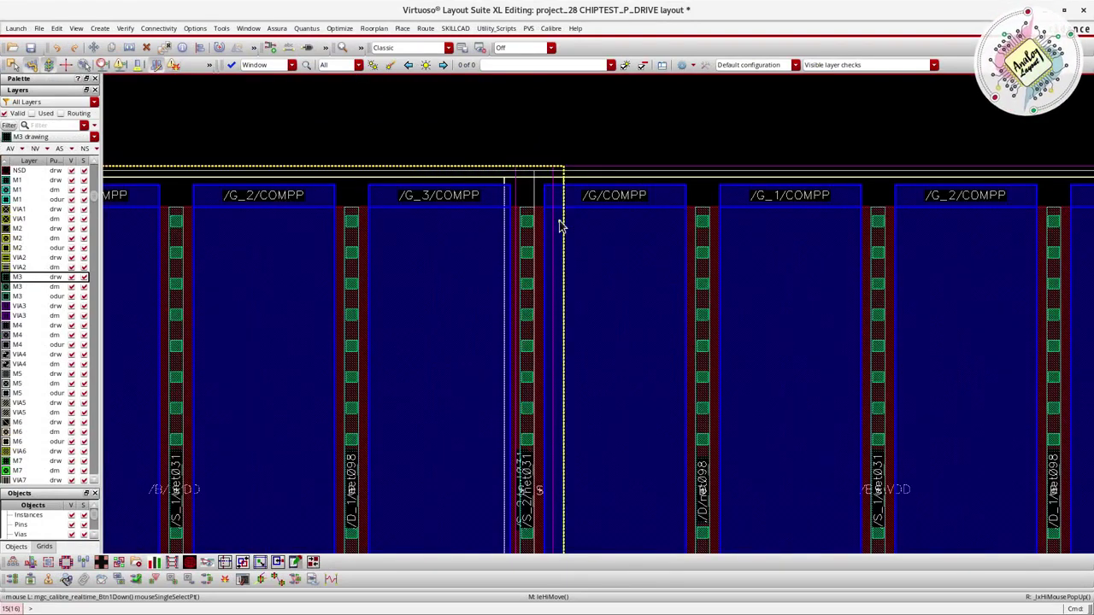
pyautogui.keyDown('ctrl'); pyautogui.scroll(-2, 512, 349); pyautogui.keyUp('ctrl')
pyautogui.hotkey('shift', 'x')
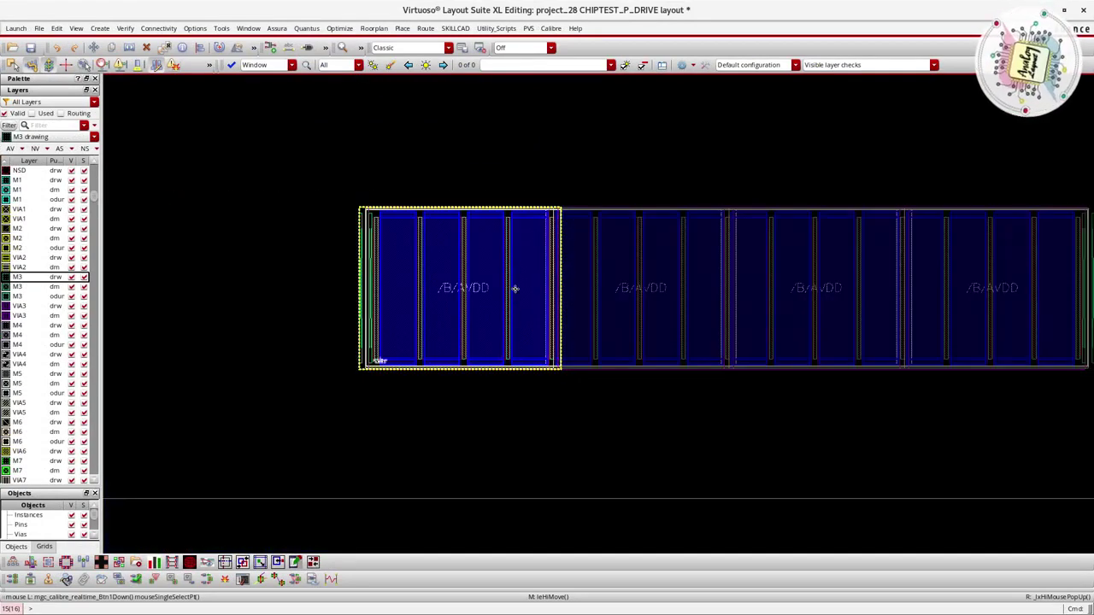
pyautogui.keyDown('shift'); pyautogui.click(640, 282); pyautogui.keyUp('shift')
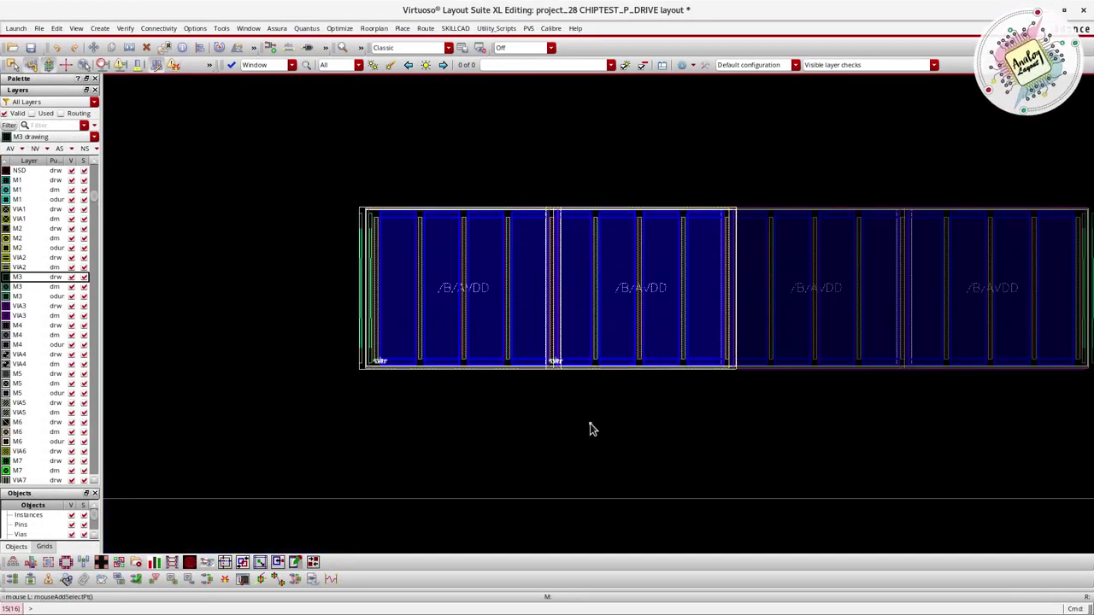
pyautogui.keyDown('ctrl'); pyautogui.scroll(2, 552, 225); pyautogui.keyUp('ctrl')
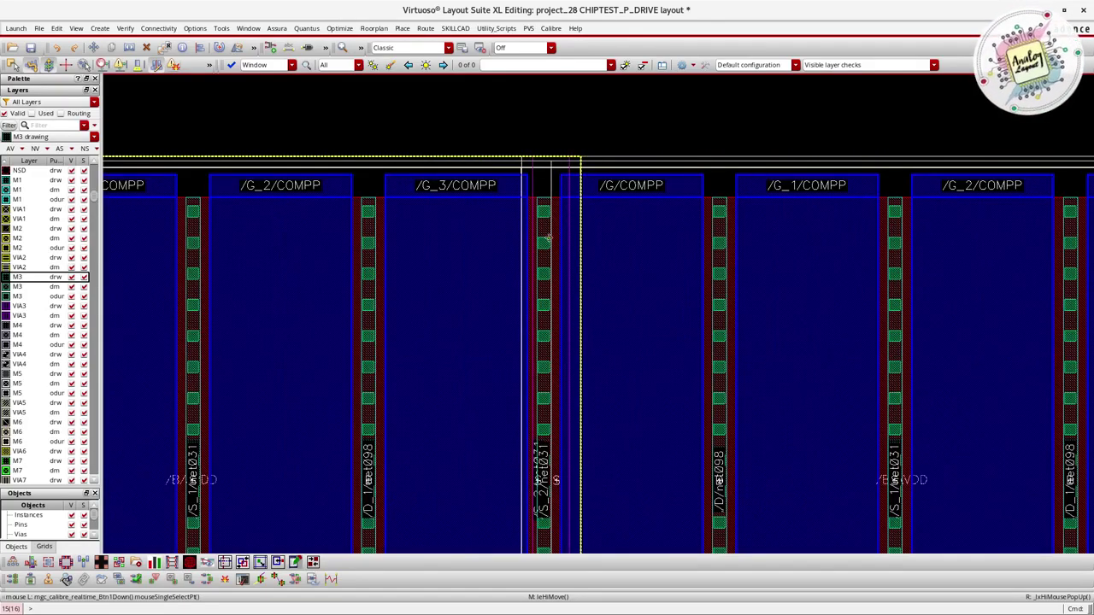
pyautogui.keyDown('ctrl'); pyautogui.scroll(-2, 549, 238); pyautogui.keyUp('ctrl')
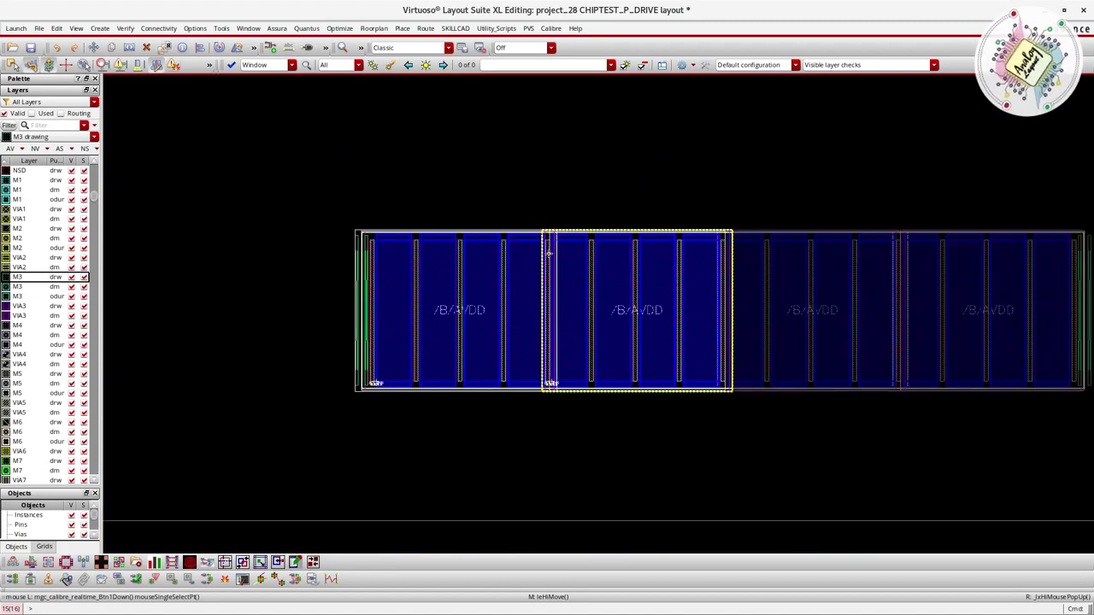
pyautogui.click(600, 145)
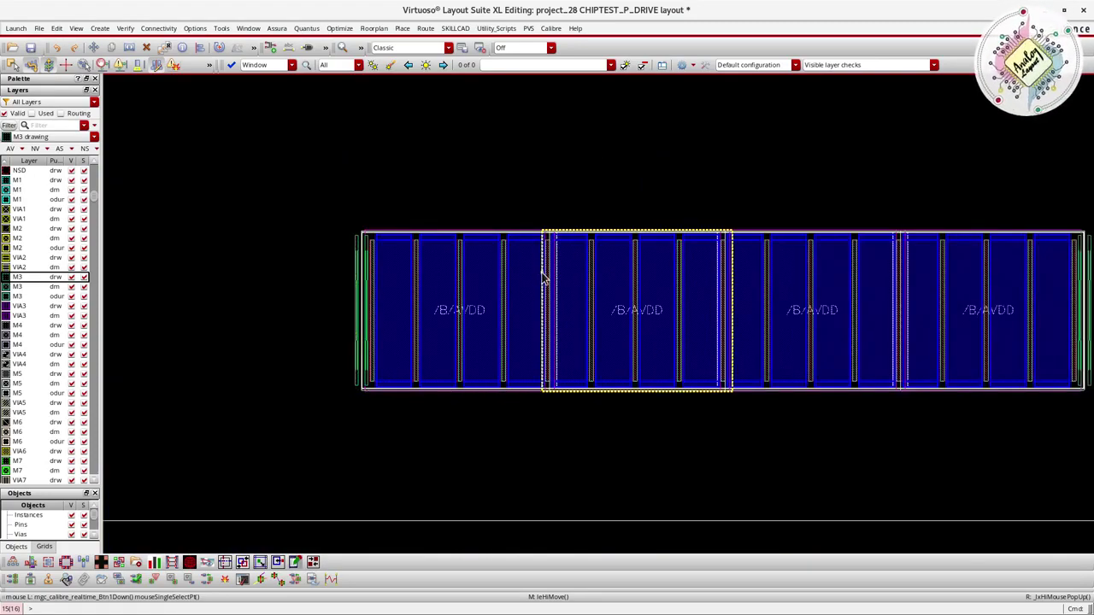
# Examine the left and right ends of the abutted M50 row, including the outer dummy poly strips
pyautogui.keyDown('ctrl'); pyautogui.scroll(2, 545, 278); pyautogui.keyUp('ctrl')
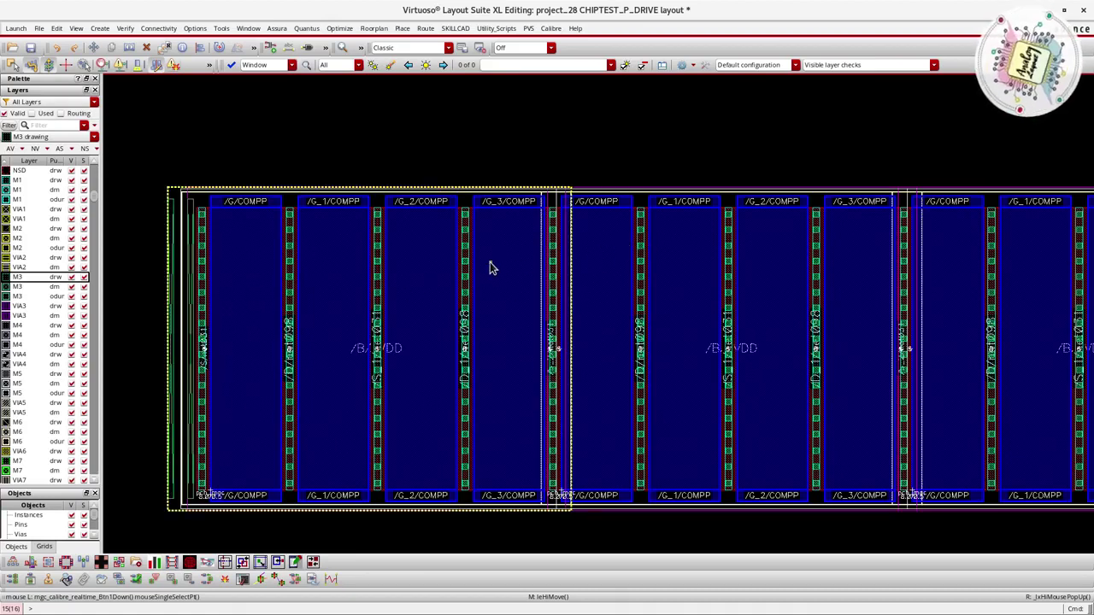
pyautogui.keyDown('ctrl'); pyautogui.scroll(-1, 490, 268); pyautogui.keyUp('ctrl')
pyautogui.keyDown('ctrl'); pyautogui.scroll(2, 322, 288); pyautogui.keyUp('ctrl')
pyautogui.keyDown('ctrl'); pyautogui.scroll(-1, 342, 278); pyautogui.keyUp('ctrl')
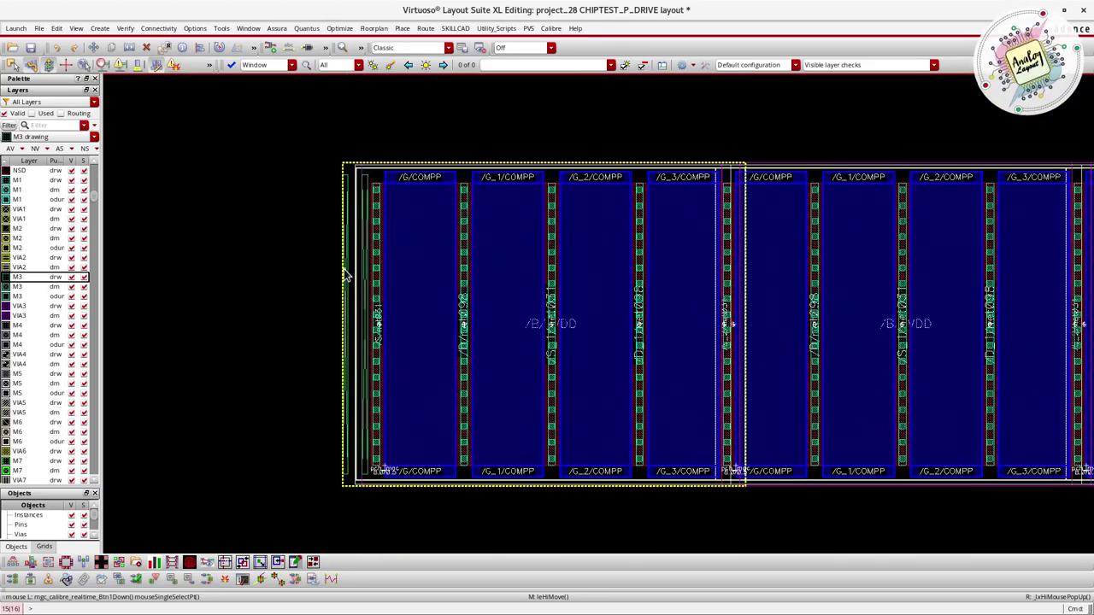
pyautogui.keyDown('ctrl'); pyautogui.scroll(-1, 307, 229); pyautogui.keyUp('ctrl')
pyautogui.keyDown('ctrl'); pyautogui.scroll(2, 1045, 248); pyautogui.keyUp('ctrl')
pyautogui.keyDown('ctrl'); pyautogui.scroll(-1, 1030, 255); pyautogui.keyUp('ctrl')
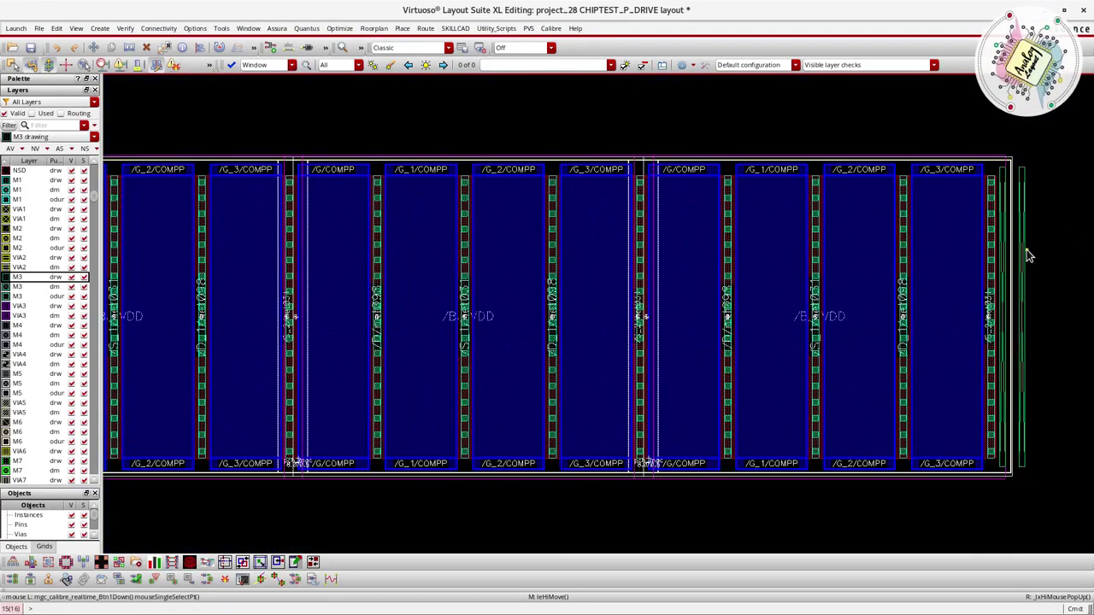
pyautogui.keyDown('ctrl'); pyautogui.scroll(-1, 1017, 268); pyautogui.keyUp('ctrl')
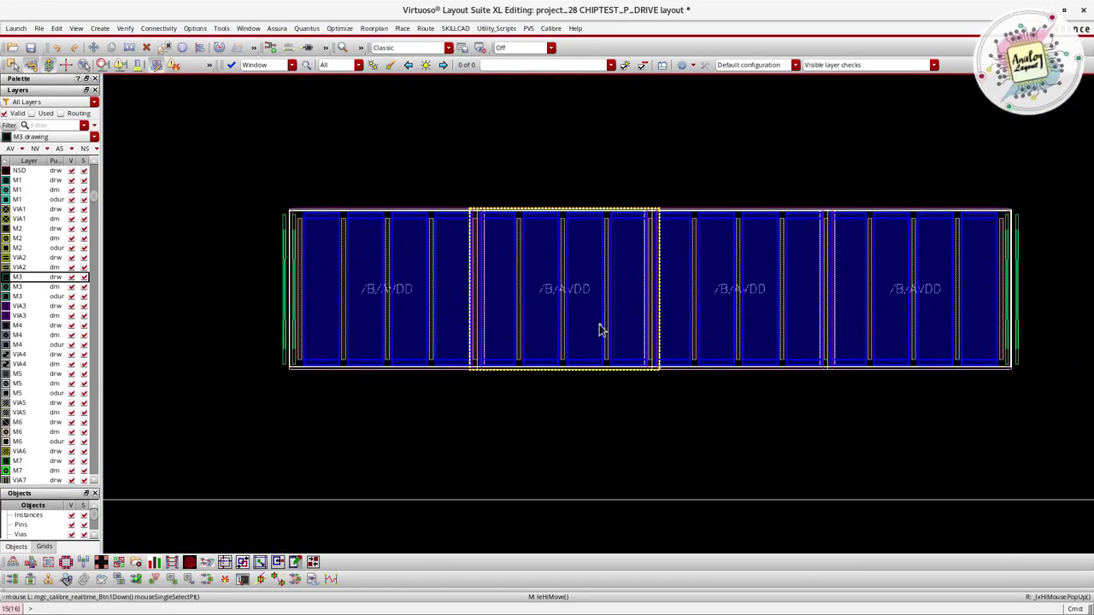
# Chain the four separate M51 transistors into one abutted row and place it above the M50 row, offset to its right
pyautogui.keyDown('ctrl'); pyautogui.scroll(-2, 587, 350); pyautogui.keyUp('ctrl')
pyautogui.keyDown('ctrl'); pyautogui.scroll(1, 510, 215); pyautogui.keyUp('ctrl')
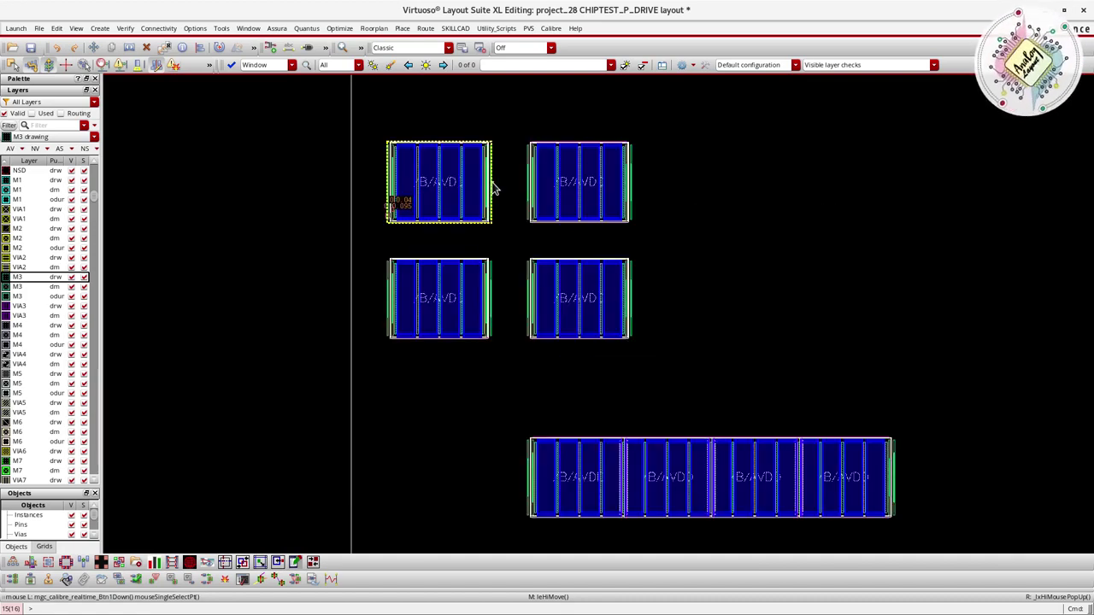
pyautogui.keyDown('ctrl'); pyautogui.scroll(-1, 477, 214); pyautogui.keyUp('ctrl')
pyautogui.keyDown('ctrl'); pyautogui.scroll(1, 440, 219); pyautogui.keyUp('ctrl')
pyautogui.moveTo(763, 104); pyautogui.dragTo(384, 398)
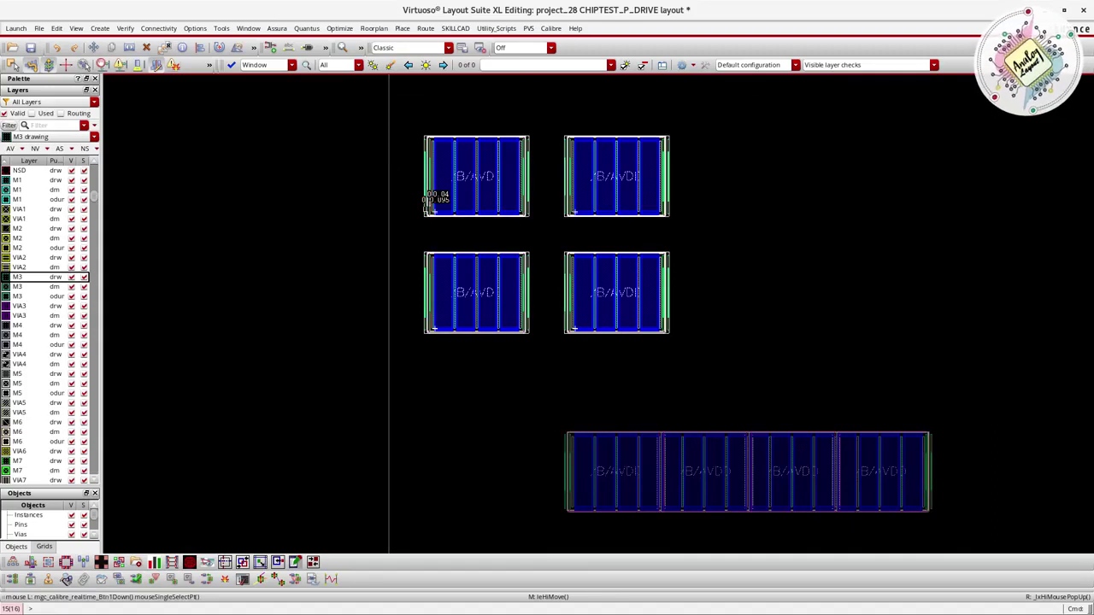
pyautogui.click(85, 583)
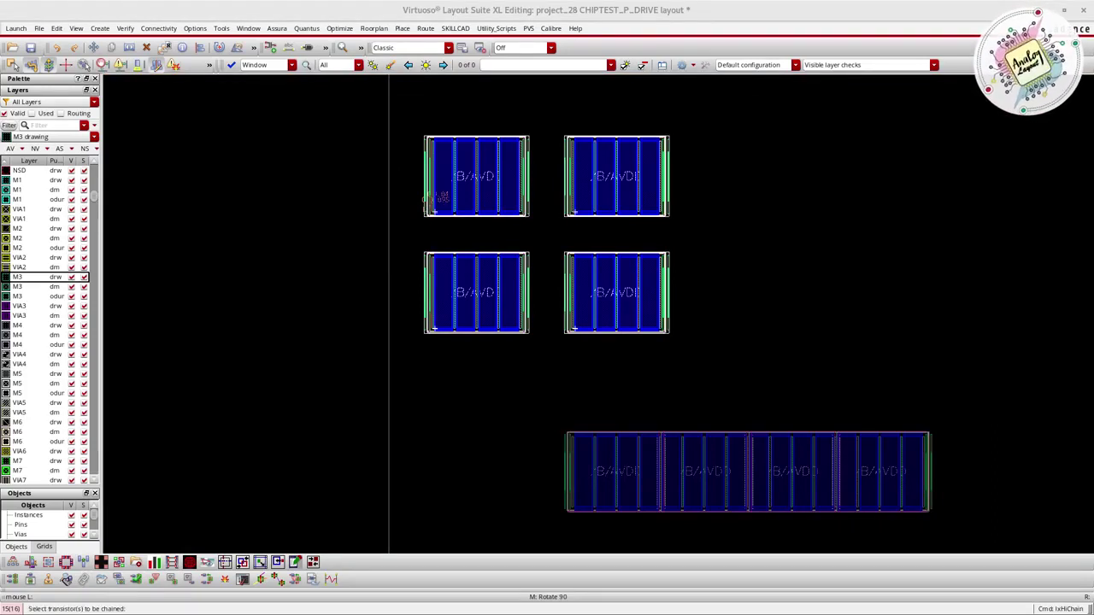
pyautogui.press('Return')
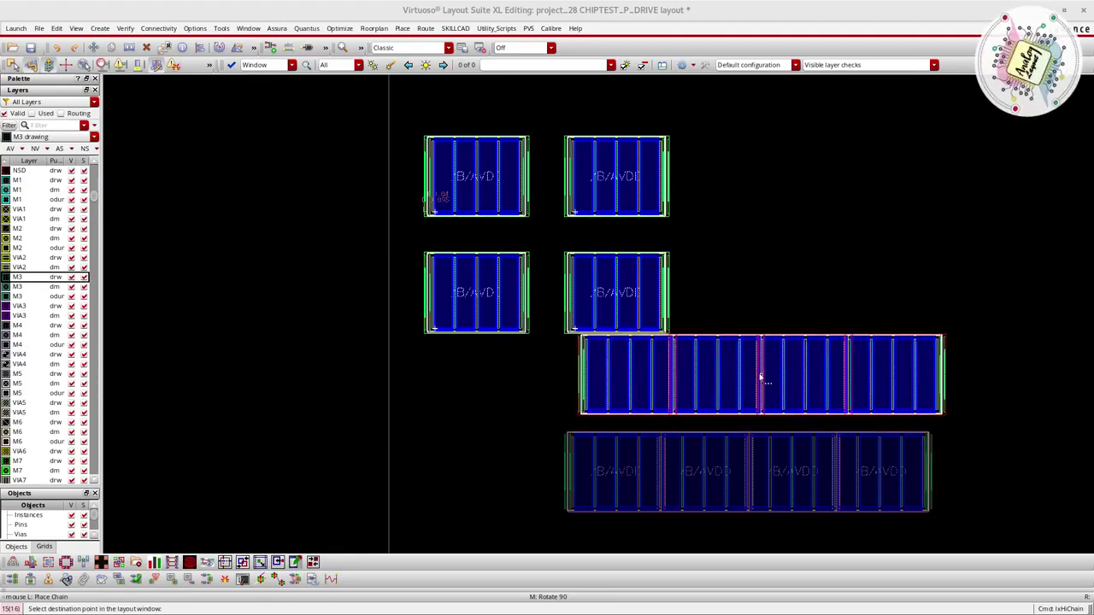
pyautogui.click(884, 230)
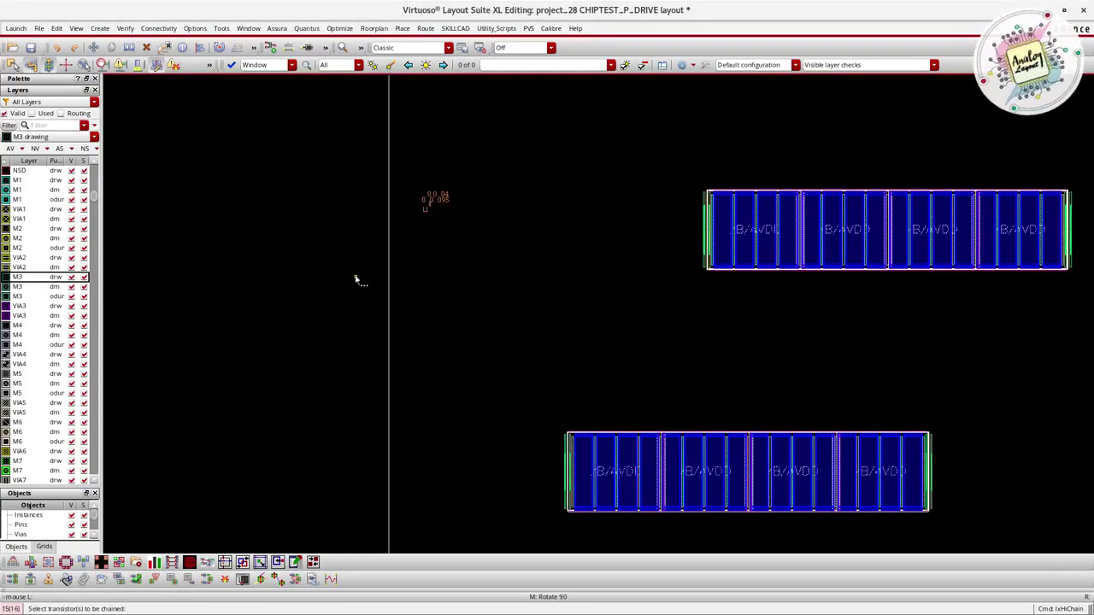
# Examine the M51 row's shared diffusion boundaries and the dummy poly strips at its two ends
pyautogui.keyDown('ctrl'); pyautogui.scroll(-2, 527, 231); pyautogui.keyUp('ctrl')
pyautogui.keyDown('ctrl'); pyautogui.scroll(2, 672, 230); pyautogui.keyUp('ctrl')
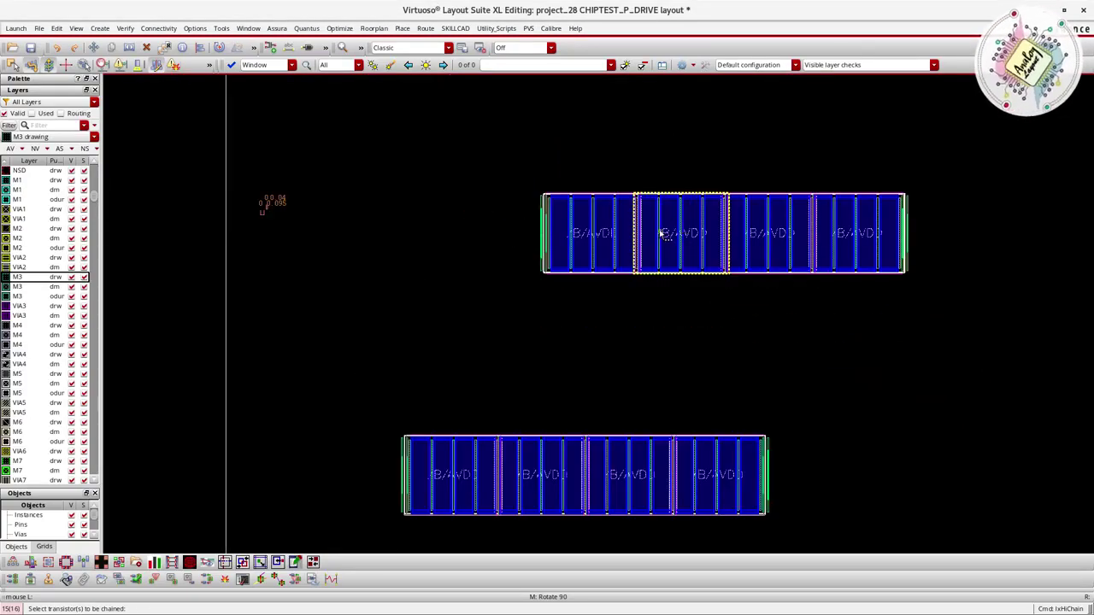
pyautogui.keyDown('ctrl'); pyautogui.scroll(3, 645, 236); pyautogui.keyUp('ctrl')
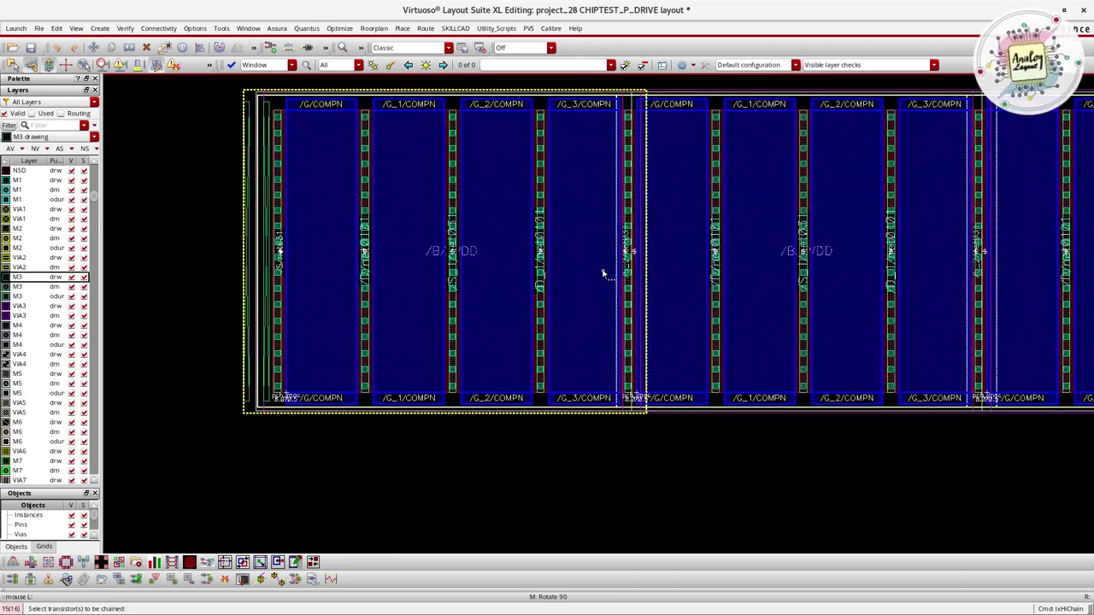
pyautogui.keyDown('ctrl'); pyautogui.scroll(-2, 628, 251); pyautogui.keyUp('ctrl')
pyautogui.moveTo(673, 124); pyautogui.dragTo(580, 414)
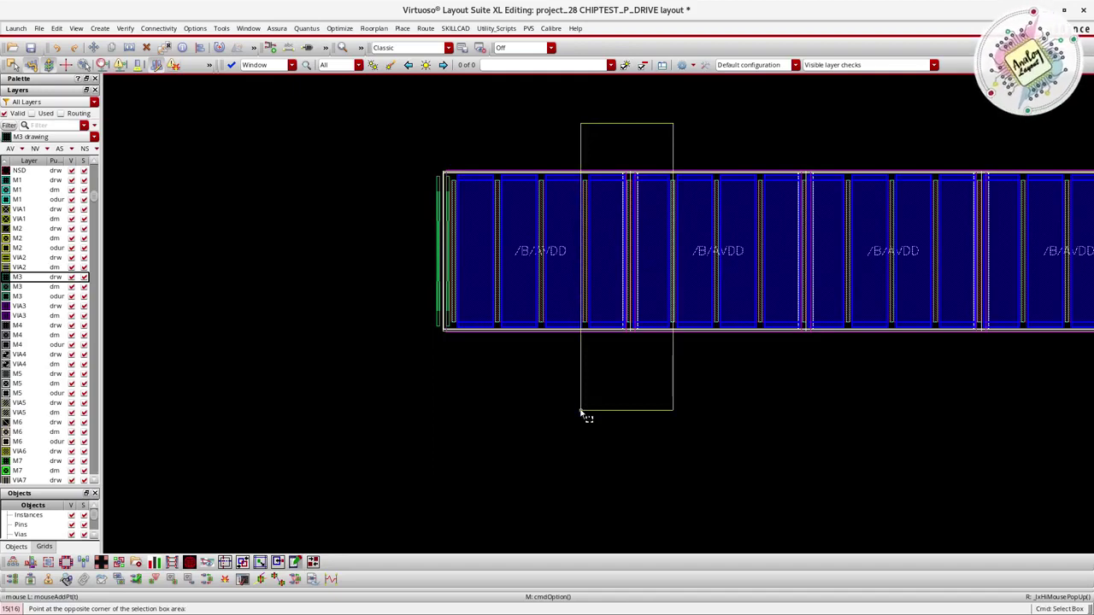
pyautogui.click(581, 415)
pyautogui.keyDown('ctrl'); pyautogui.scroll(-2, 450, 228); pyautogui.keyUp('ctrl')
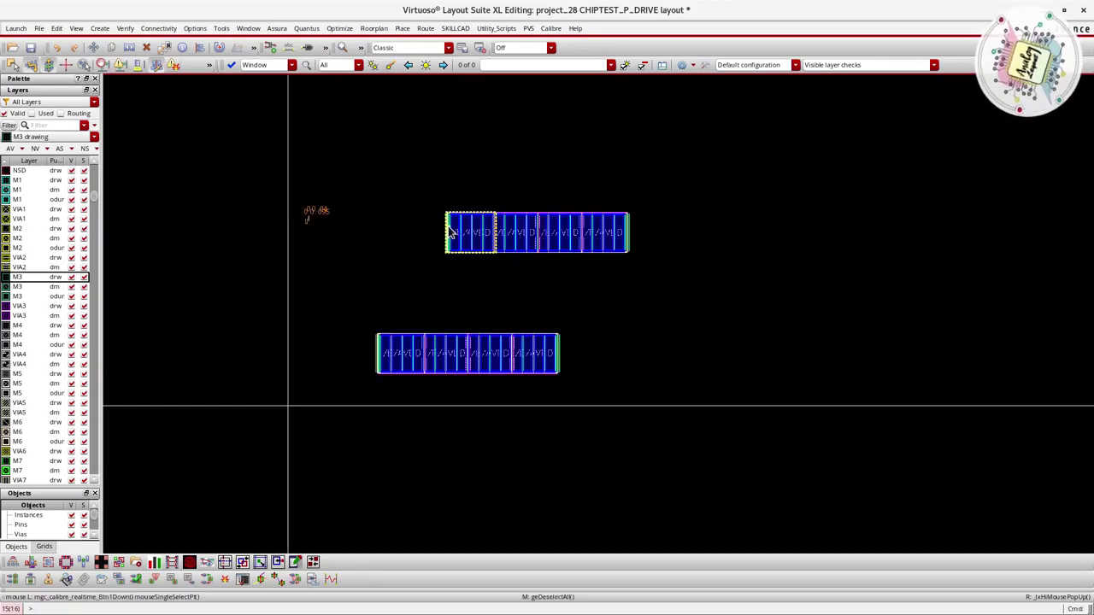
pyautogui.keyDown('ctrl'); pyautogui.scroll(2, 633, 236); pyautogui.keyUp('ctrl')
pyautogui.keyDown('ctrl'); pyautogui.scroll(1, 688, 244); pyautogui.keyUp('ctrl')
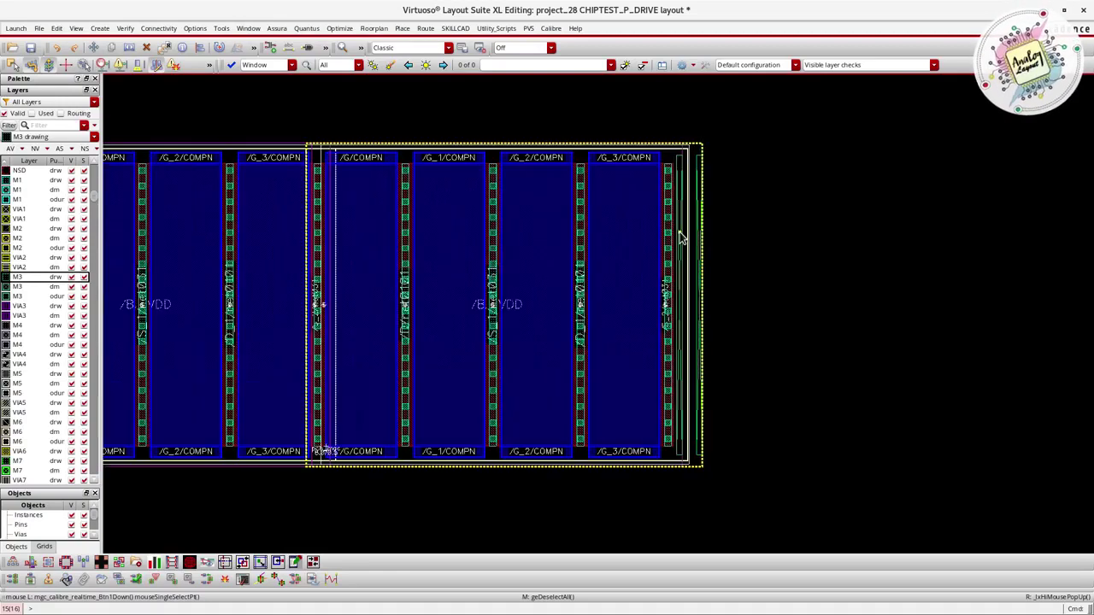
pyautogui.keyDown('ctrl'); pyautogui.scroll(-1, 741, 227); pyautogui.keyUp('ctrl')
pyautogui.keyDown('ctrl'); pyautogui.scroll(-1, 747, 232); pyautogui.keyUp('ctrl')
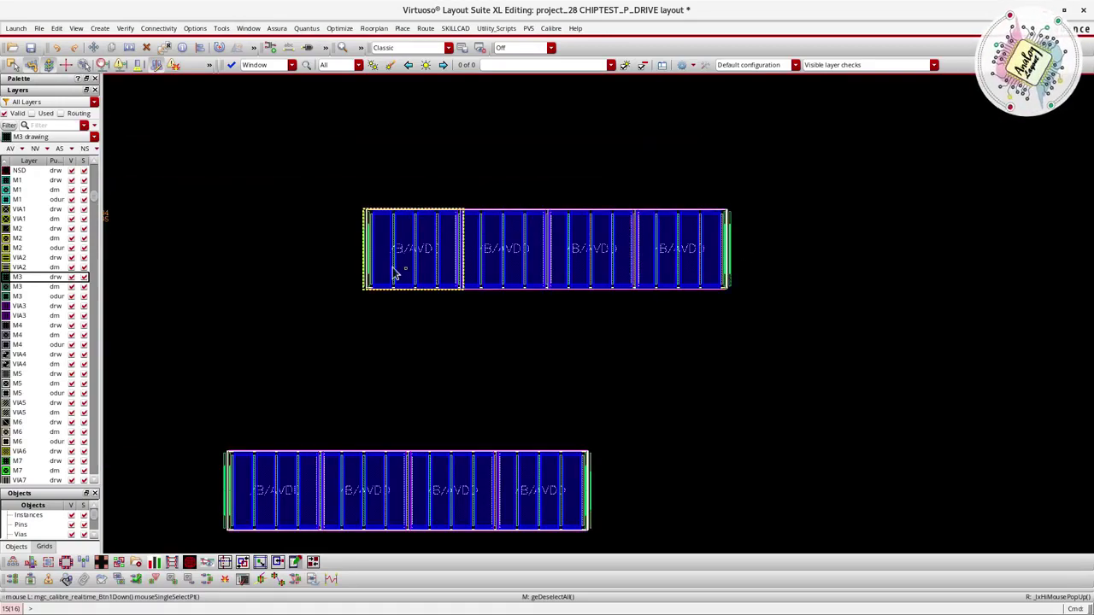
# Move the second transistor out of the M51 row and place it just below the gap it leaves
pyautogui.moveTo(855, 176); pyautogui.dragTo(239, 389)
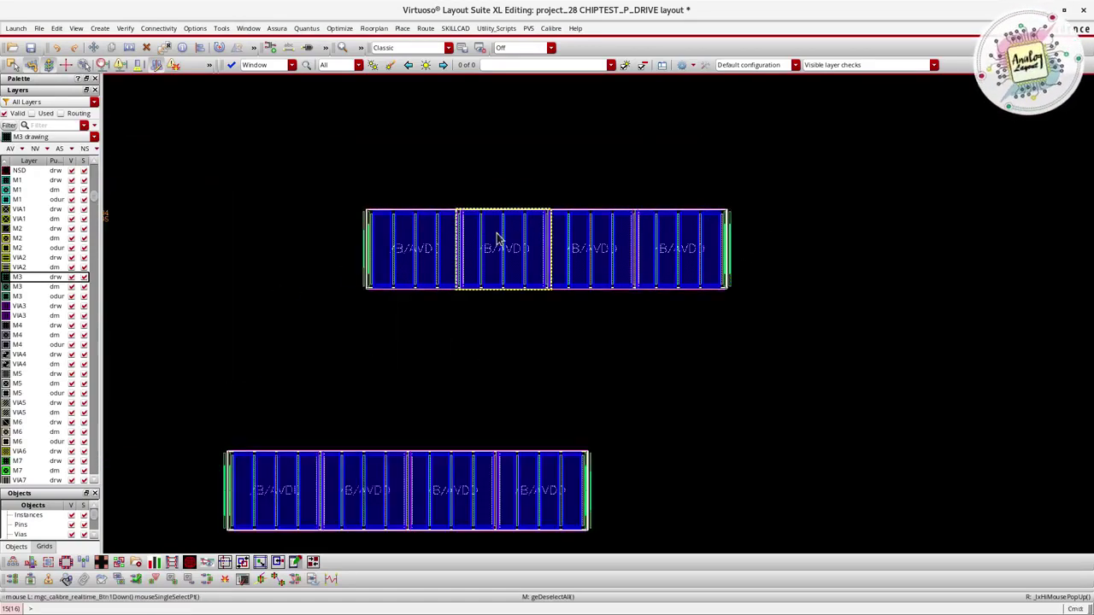
pyautogui.click(521, 267)
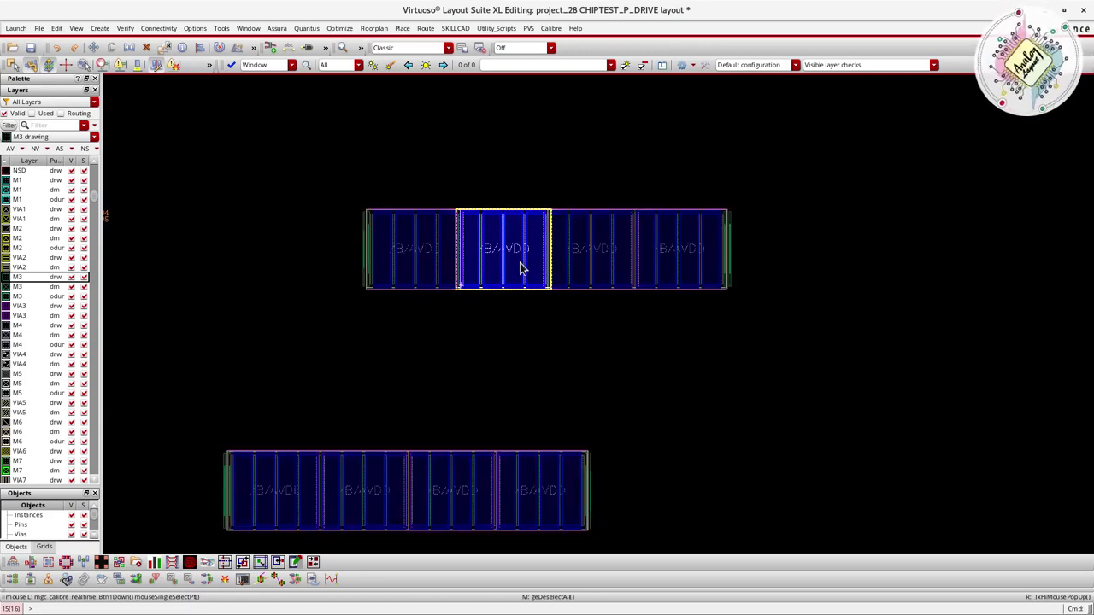
pyautogui.press('m')
pyautogui.click(520, 266)
pyautogui.click(508, 362)
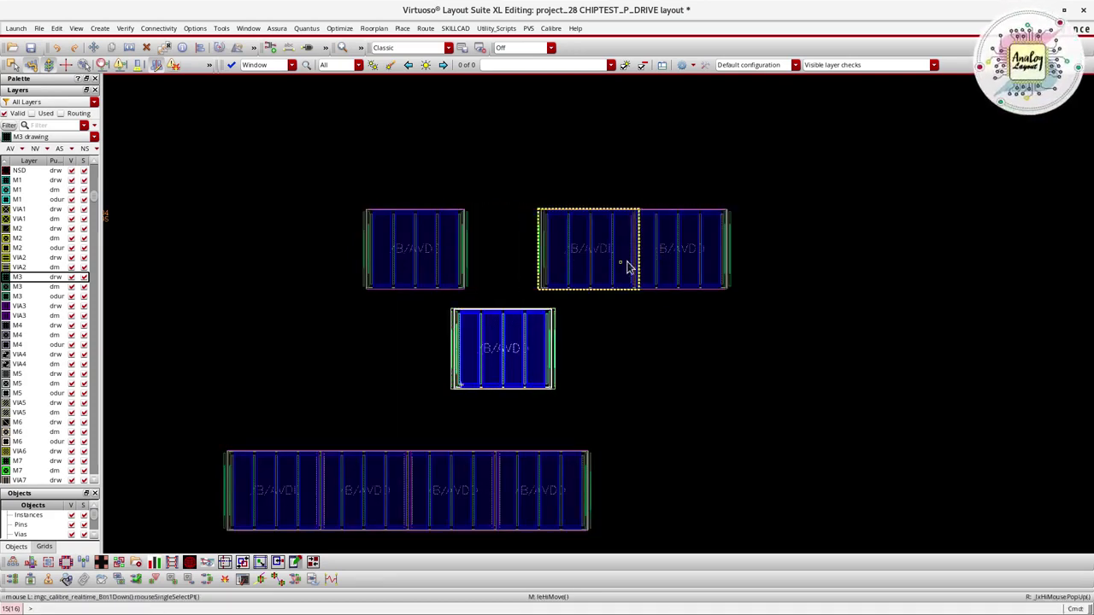
# Move the rightmost M51 transistor out of its row, placing it directly above its former position
pyautogui.click(662, 254)
pyautogui.click(662, 251)
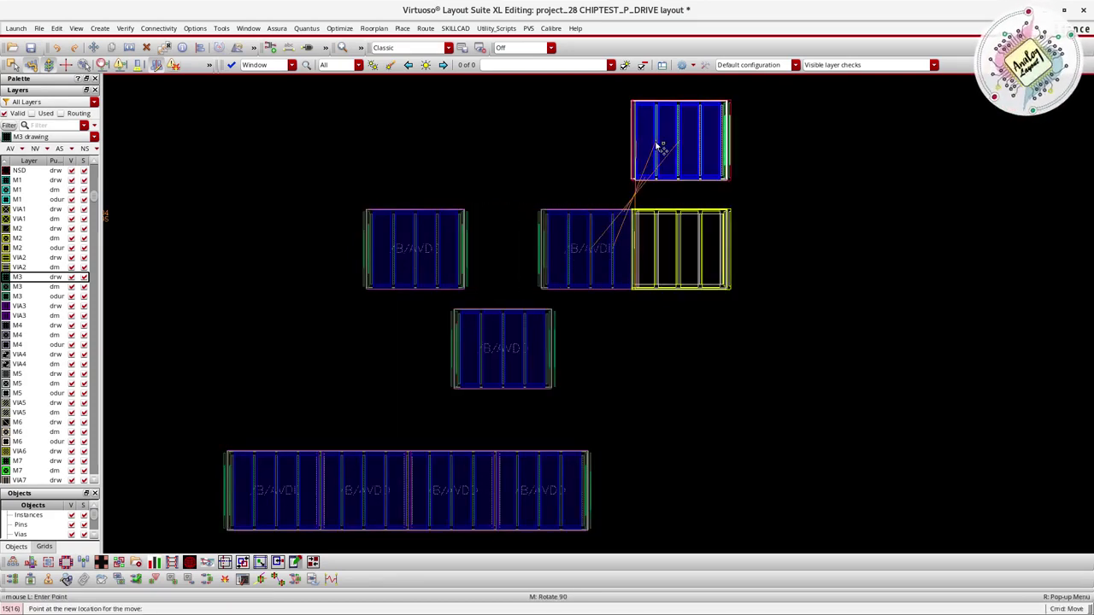
pyautogui.click(659, 145)
pyautogui.click(650, 422)
# Select the whole M50 row and move it right so it sits beneath the separated M51 transistors
pyautogui.click(157, 562)
pyautogui.click(251, 497)
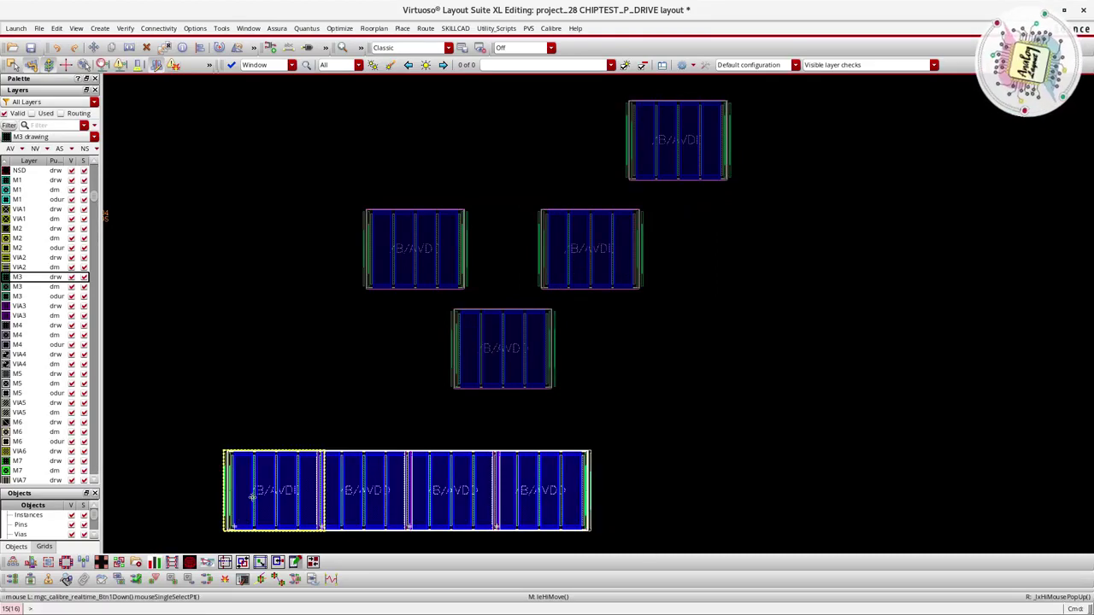
pyautogui.moveTo(272, 496); pyautogui.dragTo(405, 496)
# Examine the dummy poly strips and source contacts at the edges of the M51 transistor placed below the others
pyautogui.keyDown('ctrl'); pyautogui.scroll(2, 460, 342); pyautogui.keyUp('ctrl')
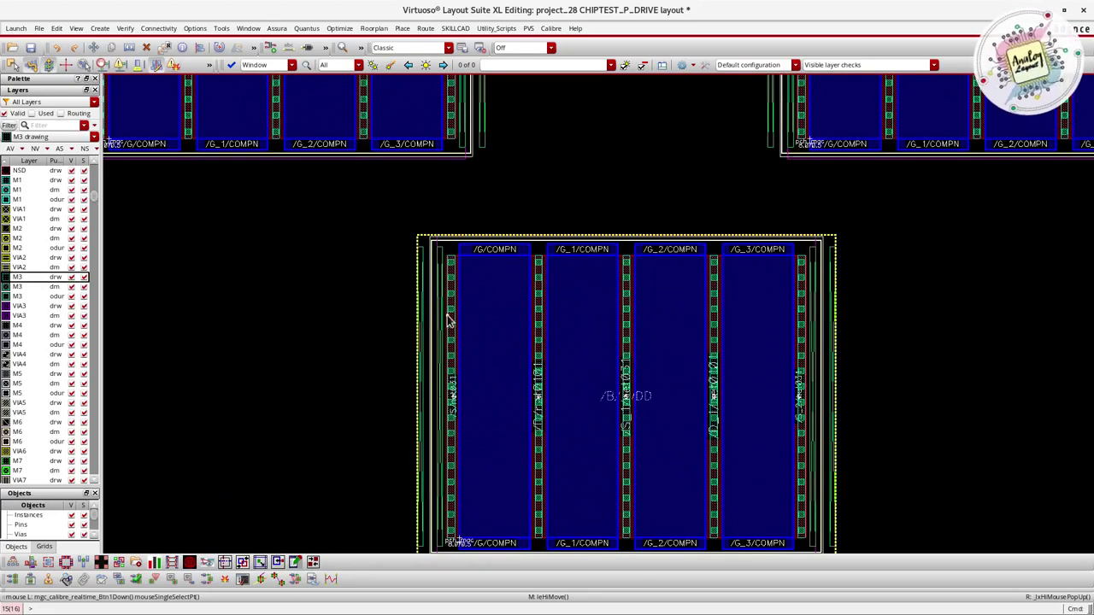
pyautogui.keyDown('ctrl'); pyautogui.scroll(-2, 452, 316); pyautogui.keyUp('ctrl')
pyautogui.keyDown('ctrl'); pyautogui.scroll(-2, 453, 319); pyautogui.keyUp('ctrl')
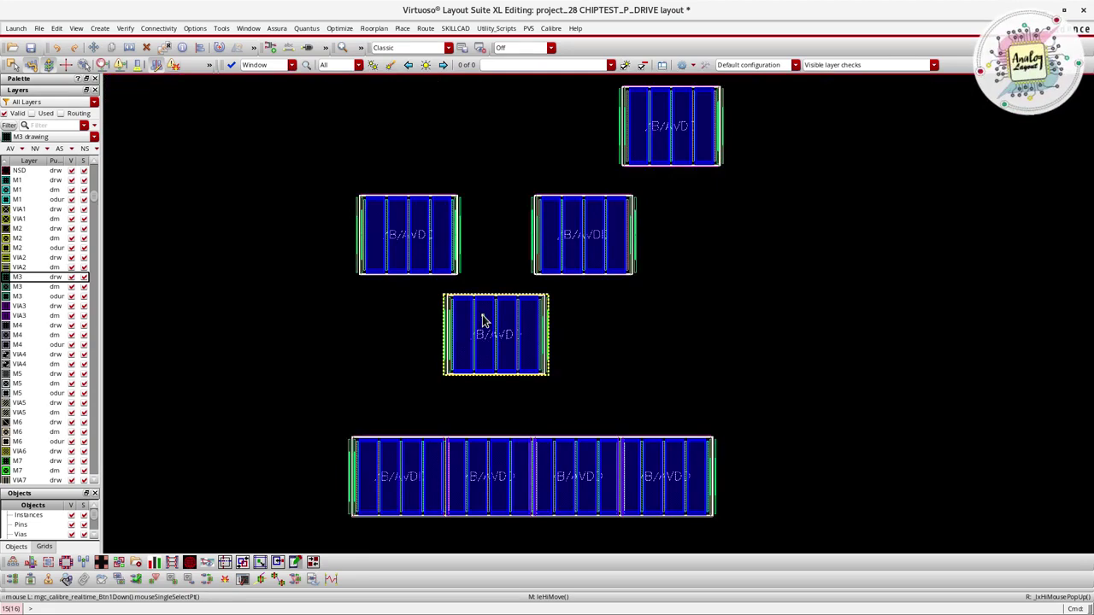
pyautogui.click(596, 318)
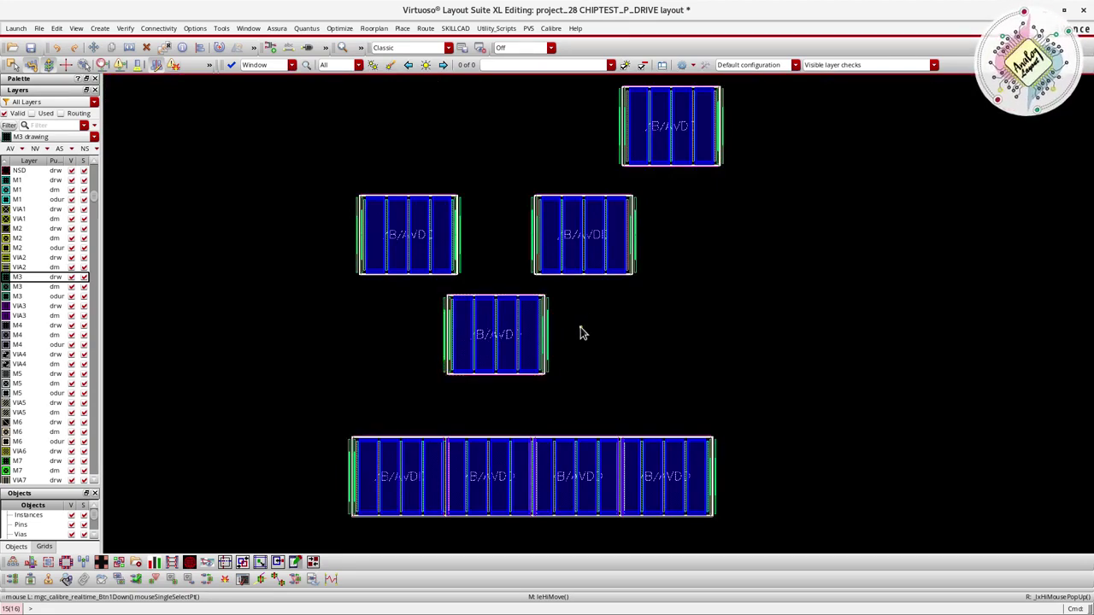
pyautogui.scroll(1, 650, 333)
pyautogui.click(464, 344)
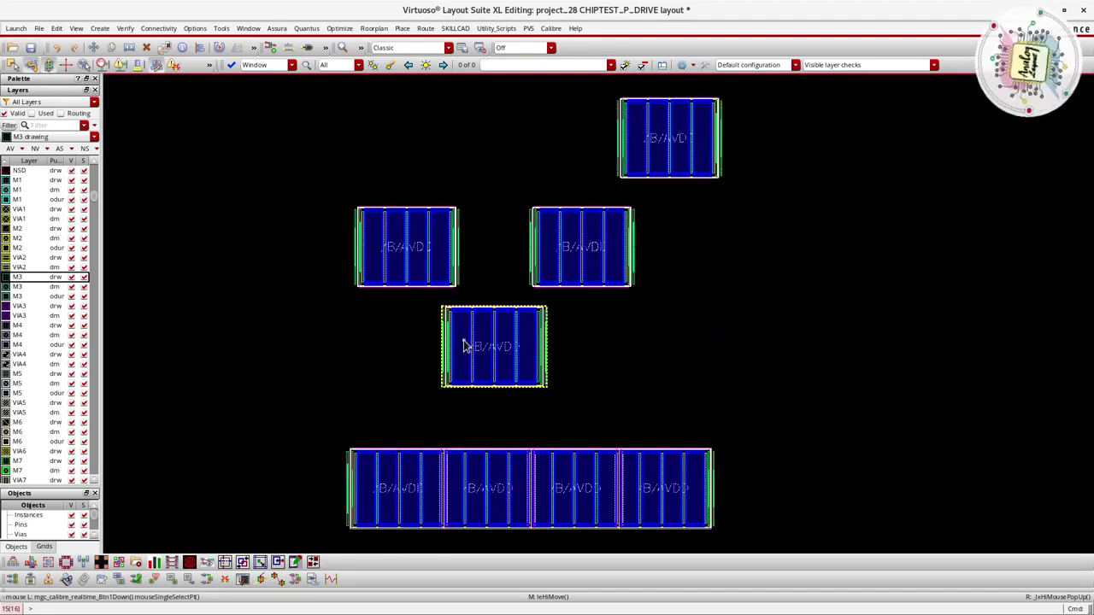
pyautogui.keyDown('ctrl'); pyautogui.scroll(2, 466, 342); pyautogui.keyUp('ctrl')
pyautogui.keyDown('ctrl'); pyautogui.scroll(-2, 520, 320); pyautogui.keyUp('ctrl')
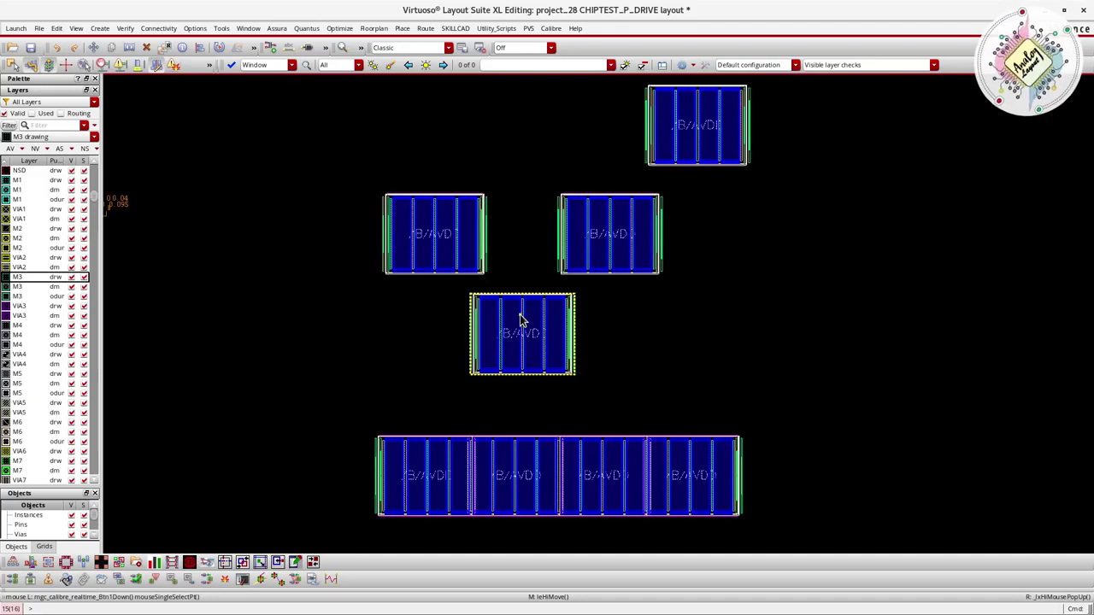
# Select transistors M51.2 and M51.3 together and open their common instance parameters
pyautogui.click(696, 175)
pyautogui.moveTo(690, 175); pyautogui.dragTo(435, 410)
pyautogui.click(683, 371)
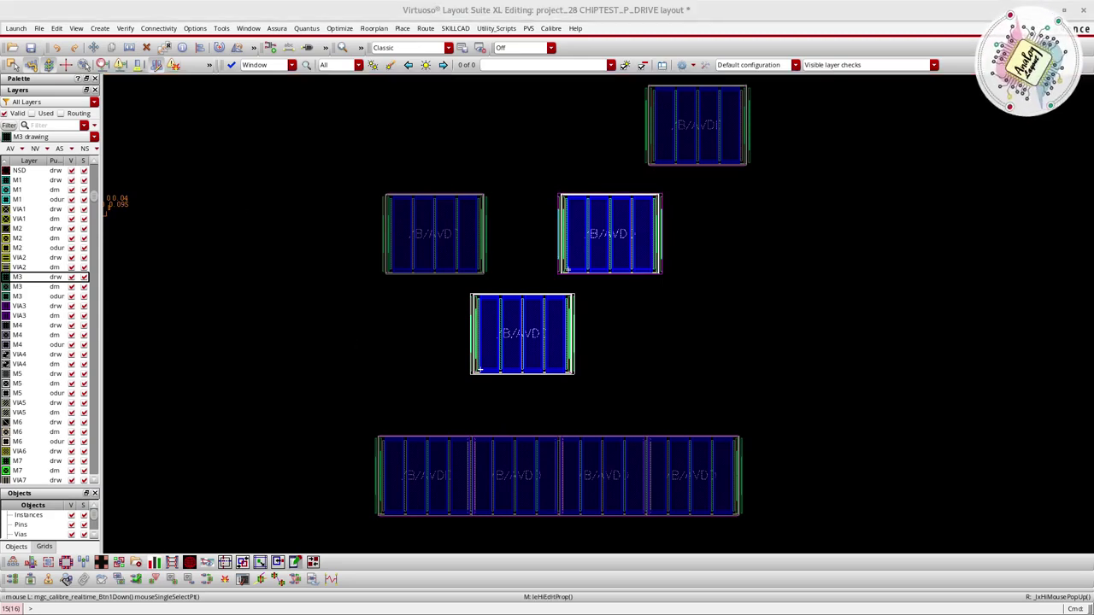
pyautogui.press('q')
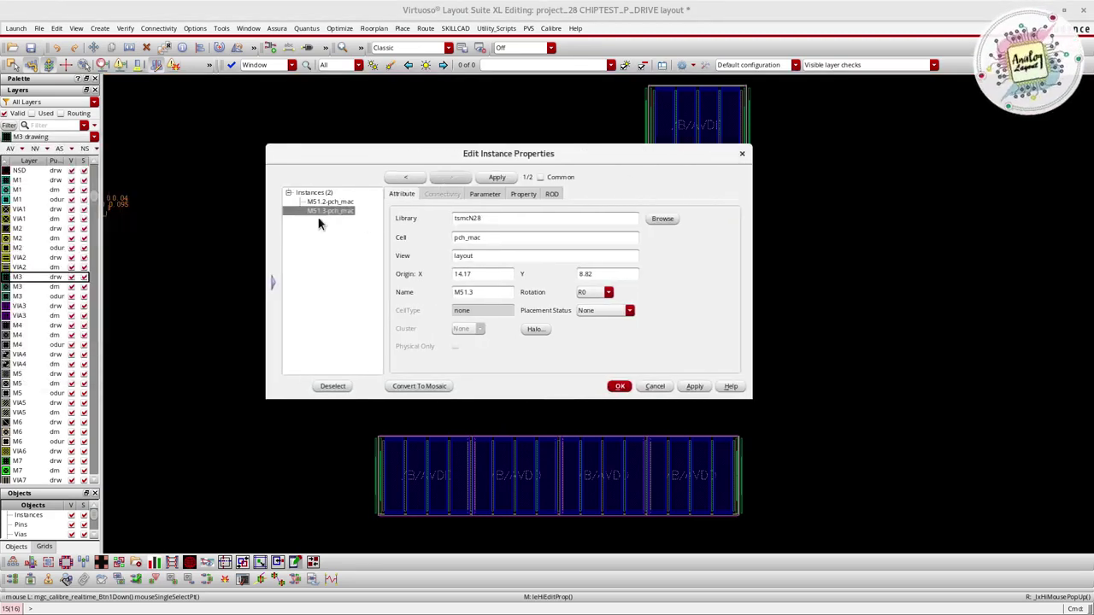
pyautogui.click(323, 193)
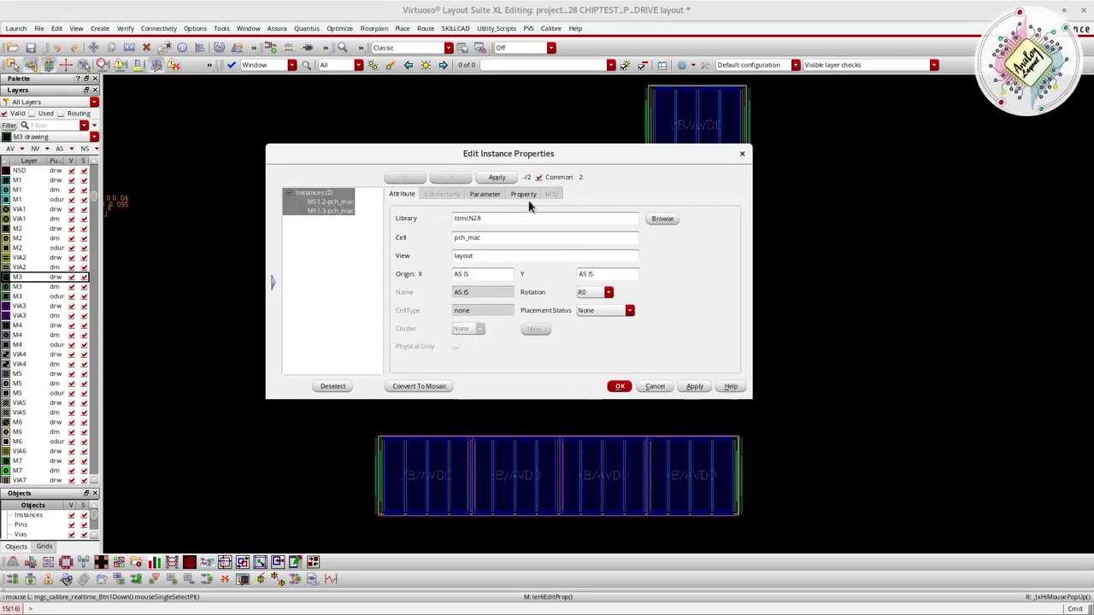
pyautogui.click(492, 196)
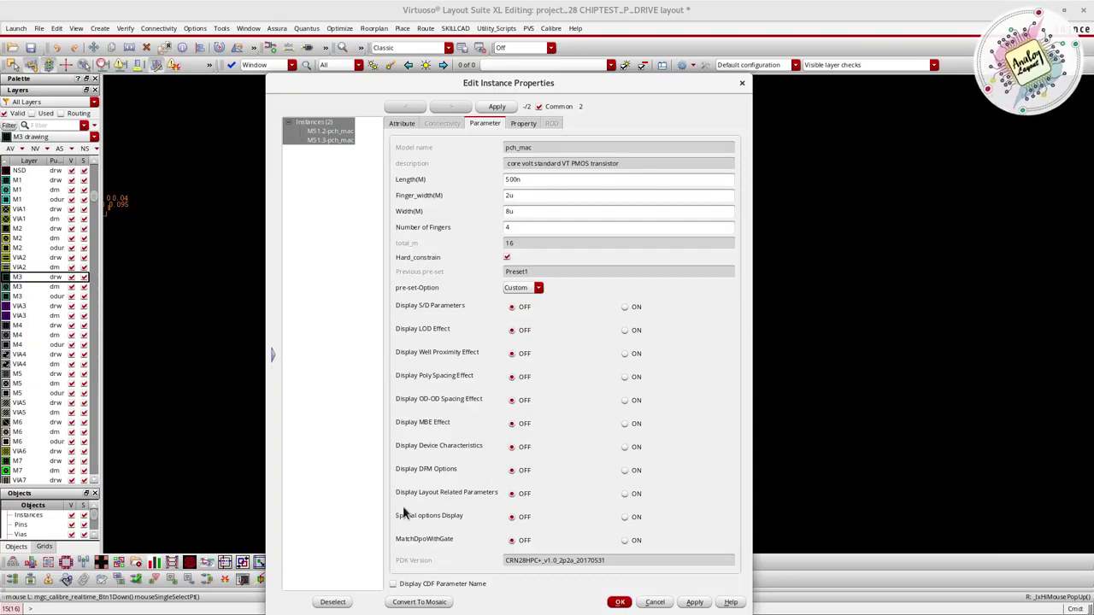
# Display the layout related parameters and apply OFF to Left_Dummy_Poly, Right_Dummy_Poly, Second_Left_Dummy and Second_Right_Dummy for both transistors
pyautogui.click(625, 494)
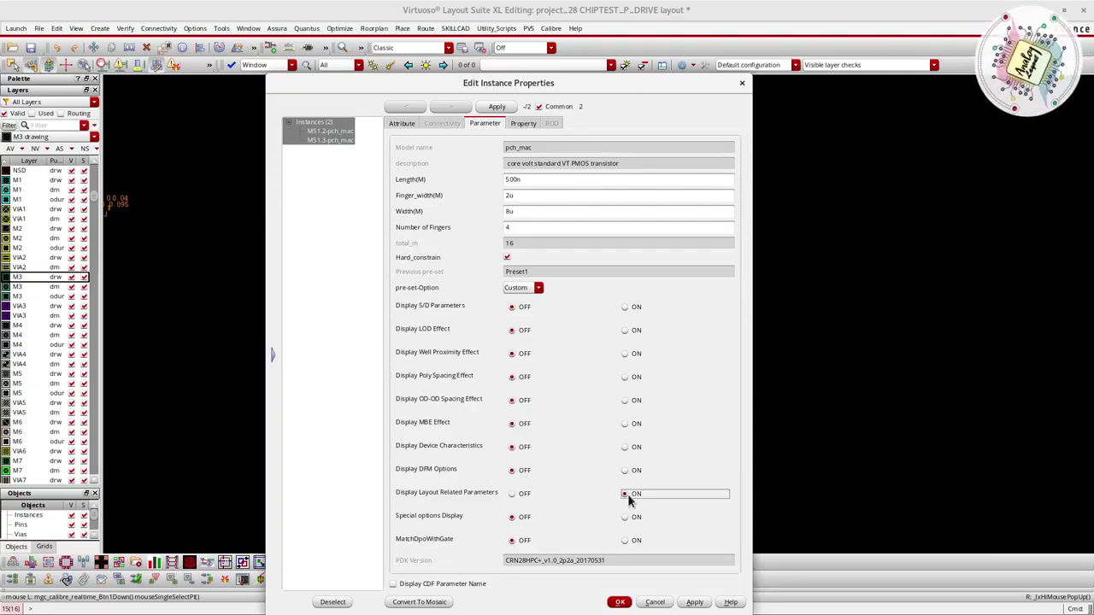
pyautogui.moveTo(737, 304); pyautogui.dragTo(732, 462)
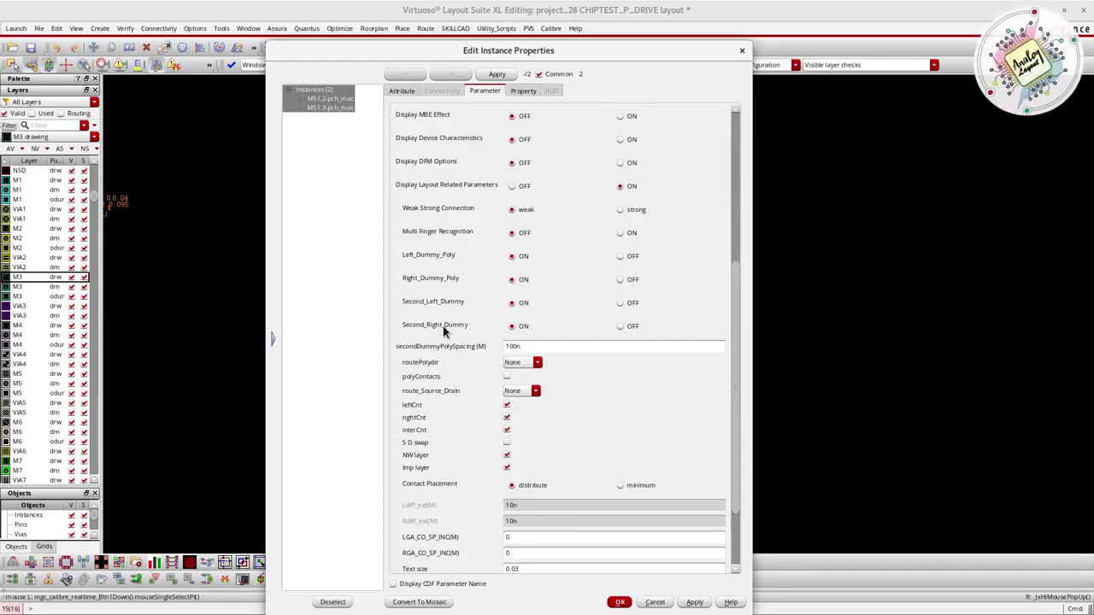
pyautogui.click(621, 327)
pyautogui.click(621, 304)
pyautogui.click(622, 281)
pyautogui.click(621, 256)
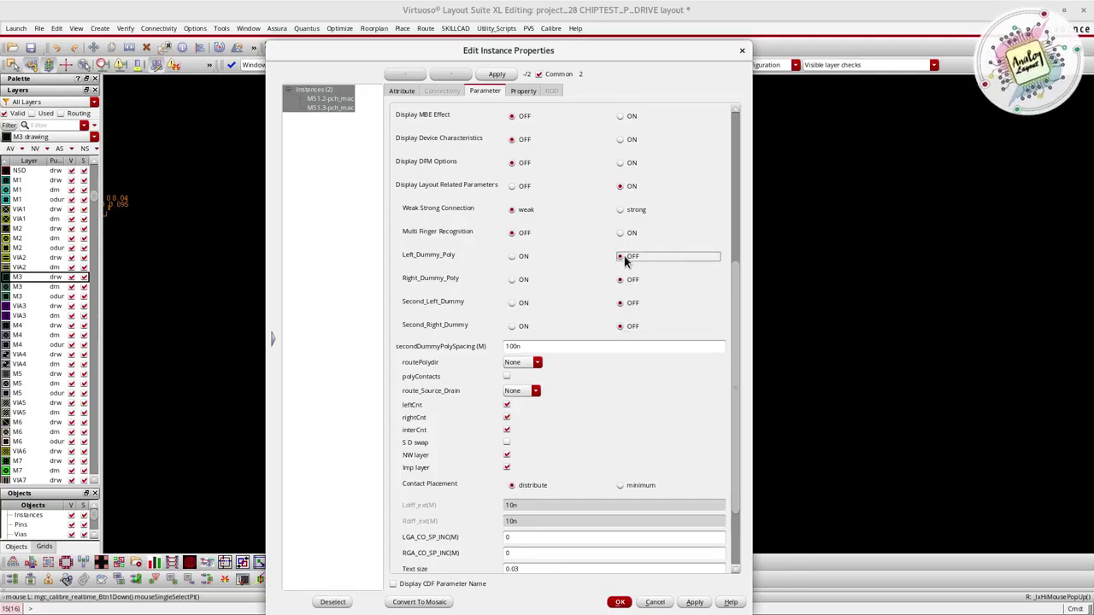
pyautogui.click(694, 603)
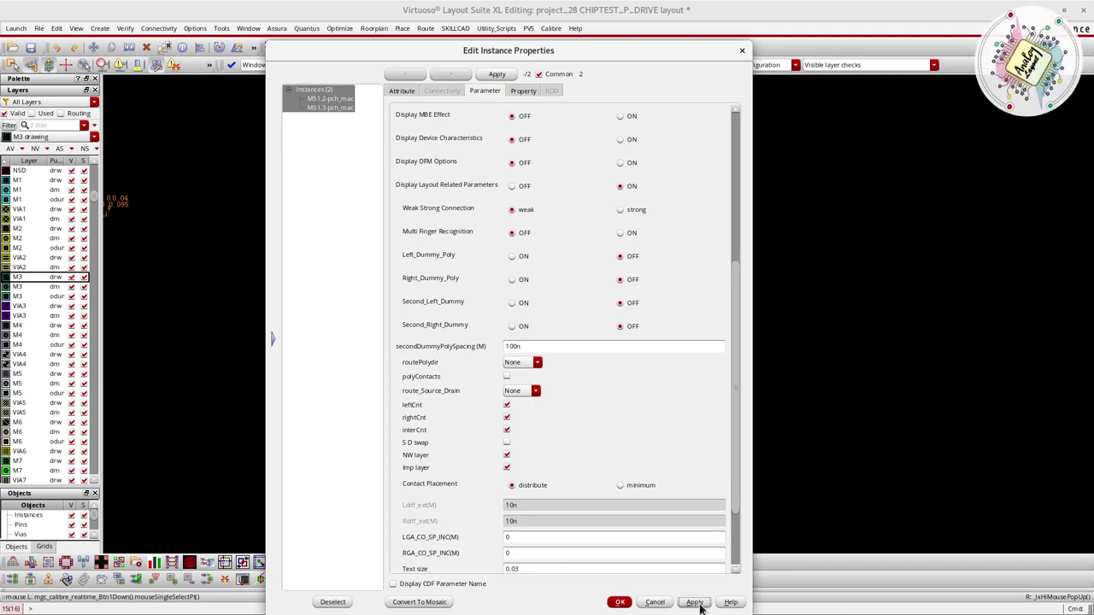
# Return to the layout and examine the edges of the lower M51 transistor without dummy poly
pyautogui.click(479, 317)
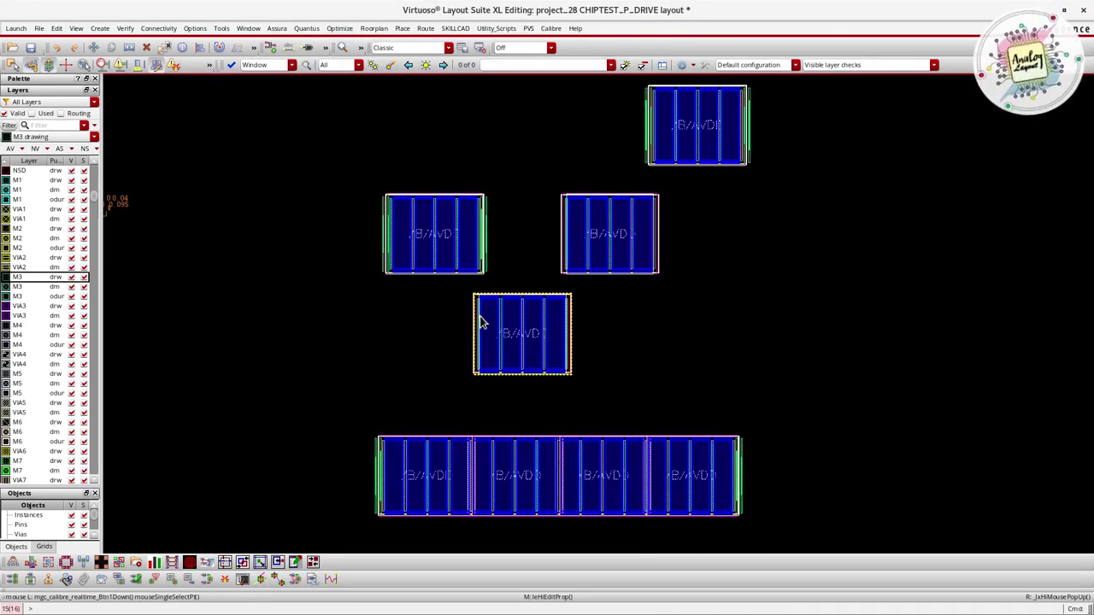
pyautogui.keyDown('ctrl'); pyautogui.scroll(3, 478, 317); pyautogui.keyUp('ctrl')
pyautogui.keyDown('ctrl'); pyautogui.scroll(-1, 466, 295); pyautogui.keyUp('ctrl')
pyautogui.keyDown('ctrl'); pyautogui.scroll(-1, 540, 299); pyautogui.keyUp('ctrl')
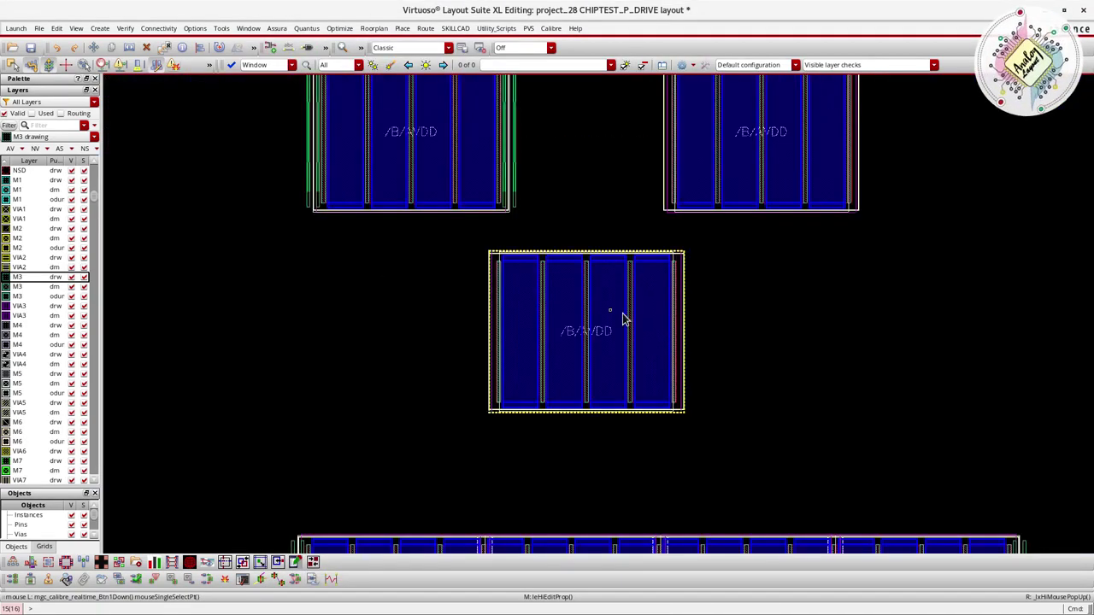
# Check the dummy poly settings in the layout related parameters of the lower transistor M51.2
pyautogui.keyDown('ctrl'); pyautogui.scroll(1, 675, 313); pyautogui.keyUp('ctrl')
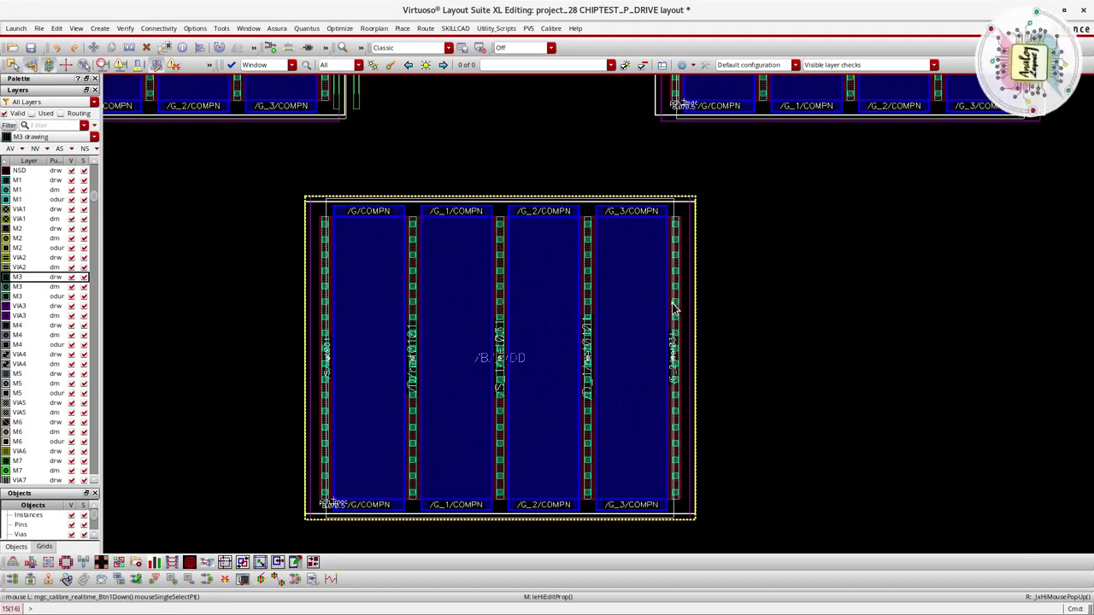
pyautogui.keyDown('ctrl'); pyautogui.scroll(-1, 675, 310); pyautogui.keyUp('ctrl')
pyautogui.keyDown('ctrl'); pyautogui.scroll(-1, 656, 313); pyautogui.keyUp('ctrl')
pyautogui.click(457, 394)
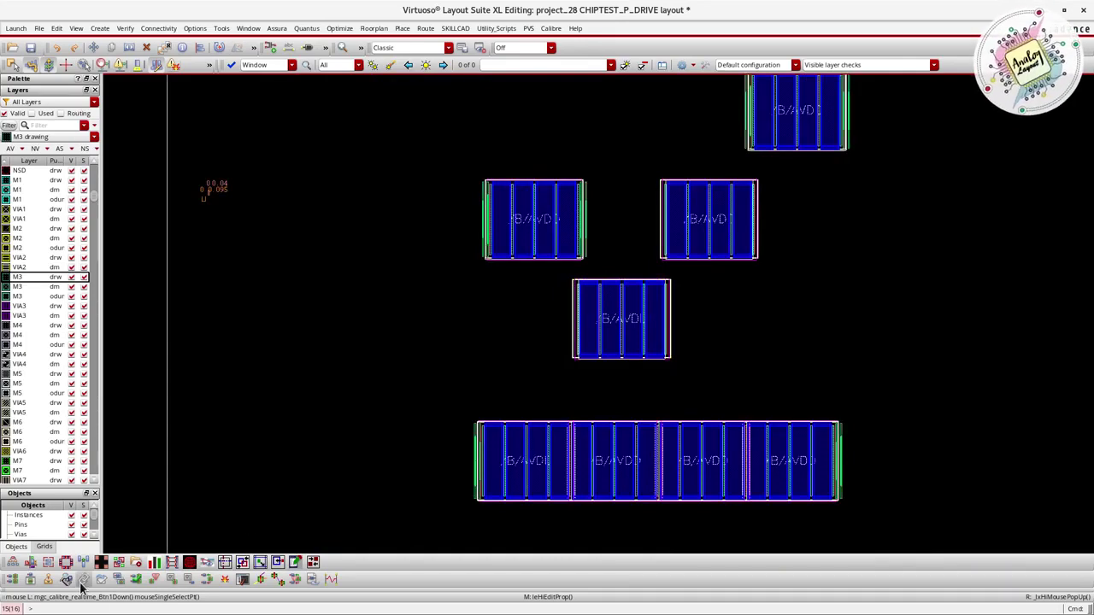
pyautogui.click(596, 304)
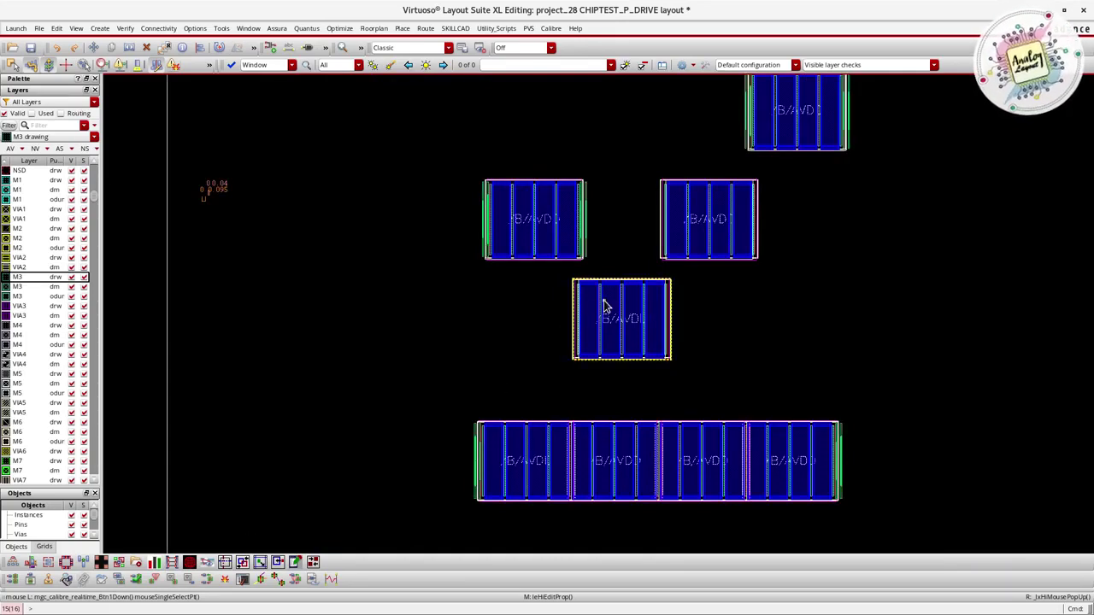
pyautogui.keyDown('ctrl'); pyautogui.scroll(1, 606, 306); pyautogui.keyUp('ctrl')
pyautogui.click(527, 522)
pyautogui.click(609, 340)
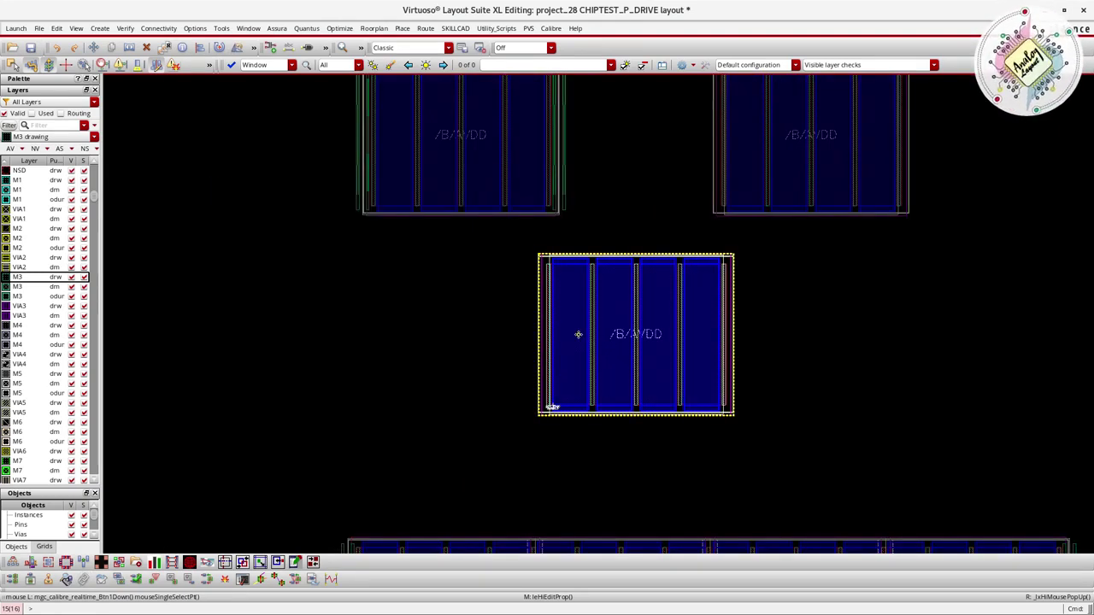
pyautogui.click(489, 355)
pyautogui.middleClick(552, 408)
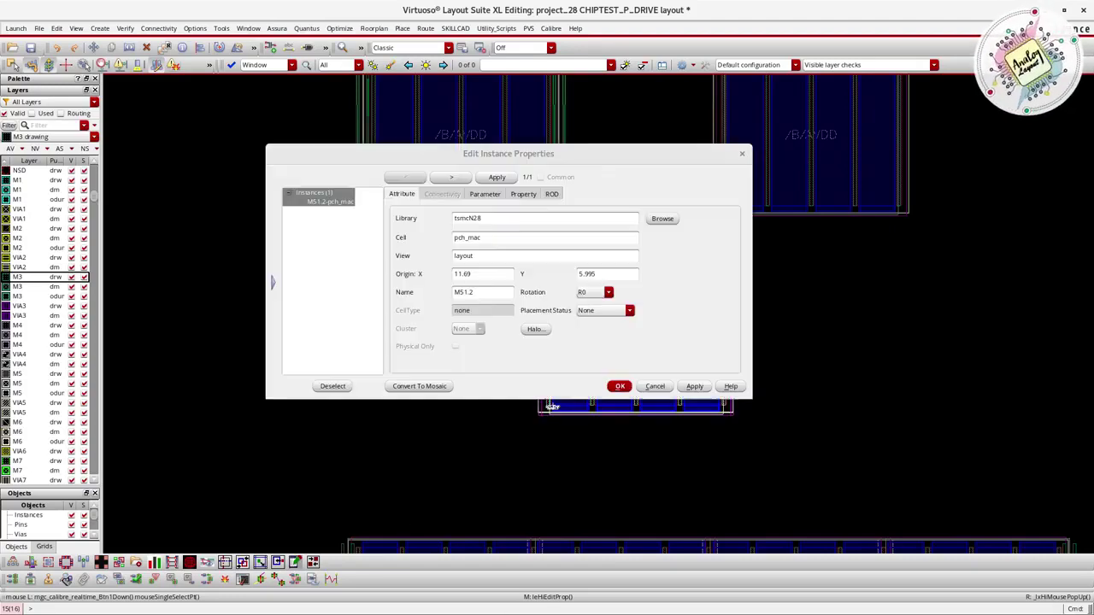
pyautogui.click(501, 192)
pyautogui.scroll(-5, 601, 495)
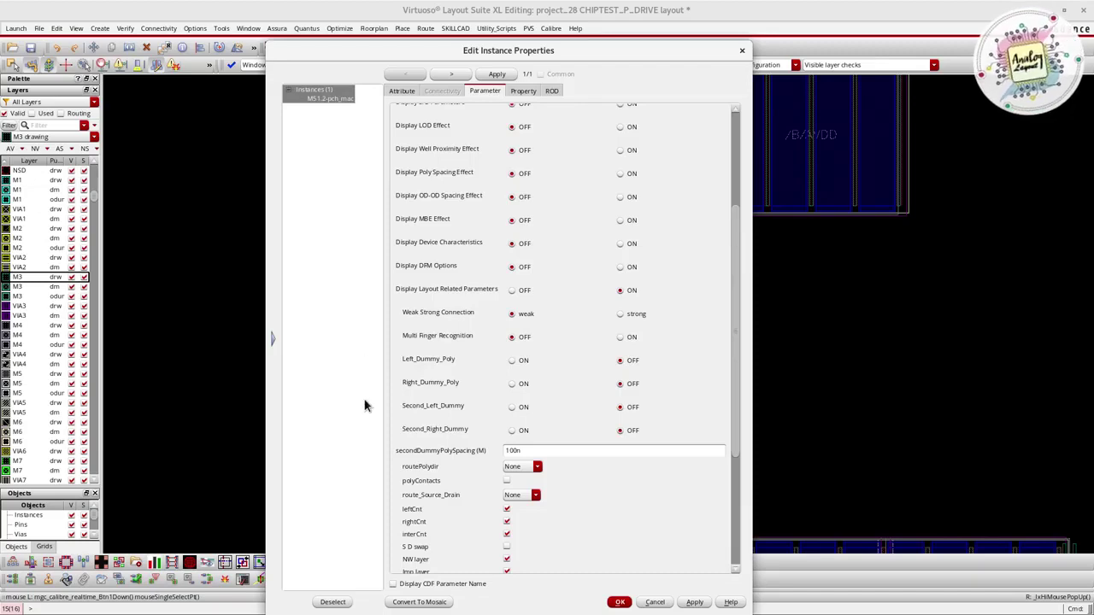
pyautogui.click(742, 50)
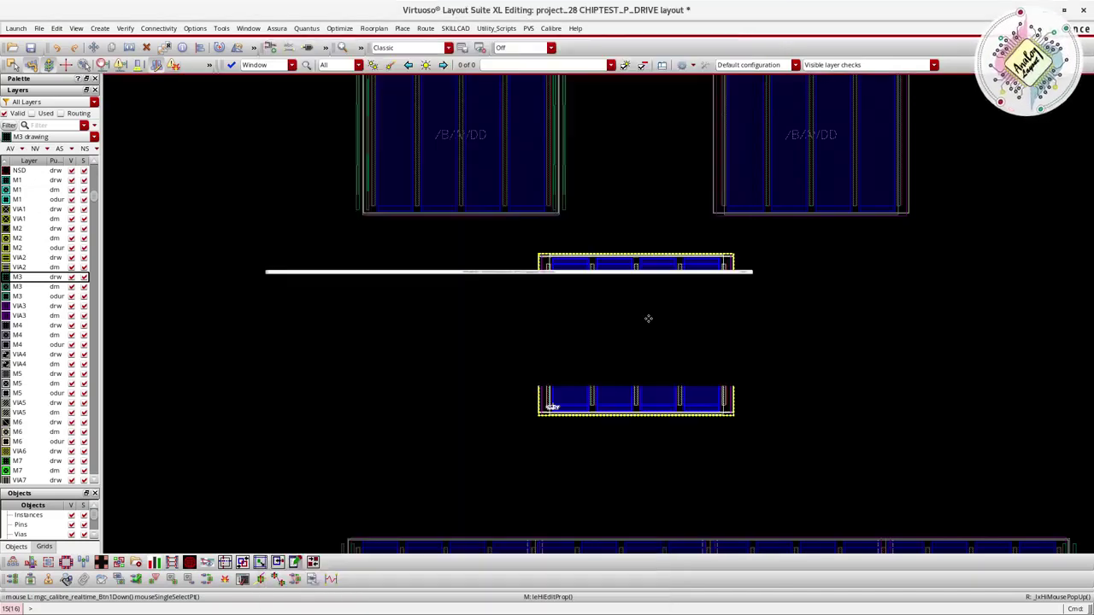
# Compare the edges of the four separate M51 transistors, with dummy poly strips on the outer devices and none on the inner ones
pyautogui.keyDown('ctrl'); pyautogui.scroll(-2, 647, 317); pyautogui.keyUp('ctrl')
pyautogui.moveTo(776, 162); pyautogui.dragTo(492, 387)
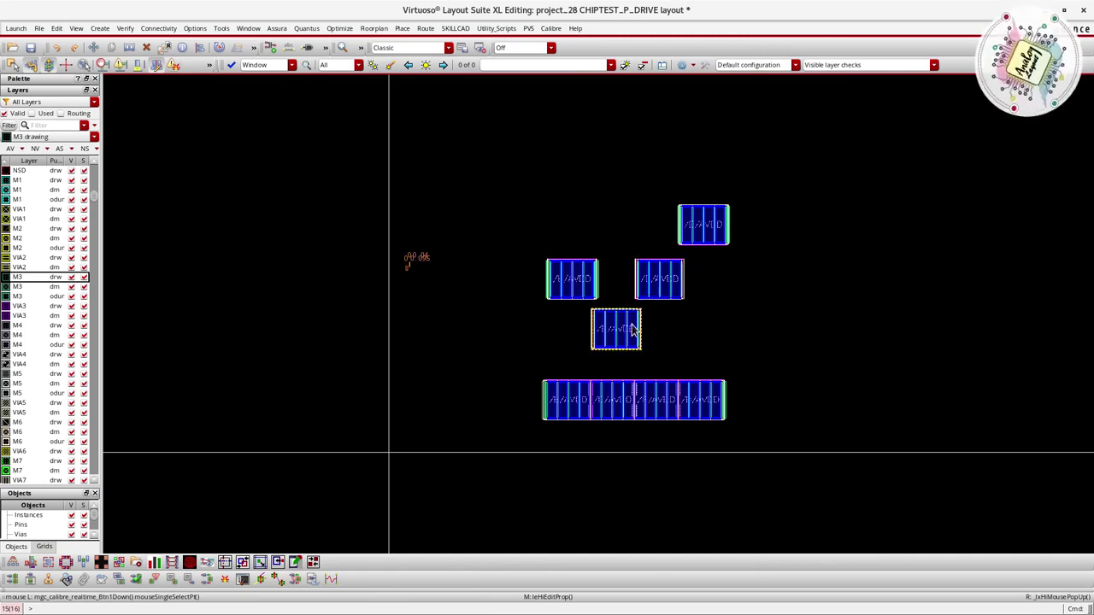
pyautogui.keyDown('ctrl'); pyautogui.scroll(2, 625, 329); pyautogui.keyUp('ctrl')
pyautogui.keyDown('ctrl'); pyautogui.scroll(-4, 624, 299); pyautogui.keyUp('ctrl')
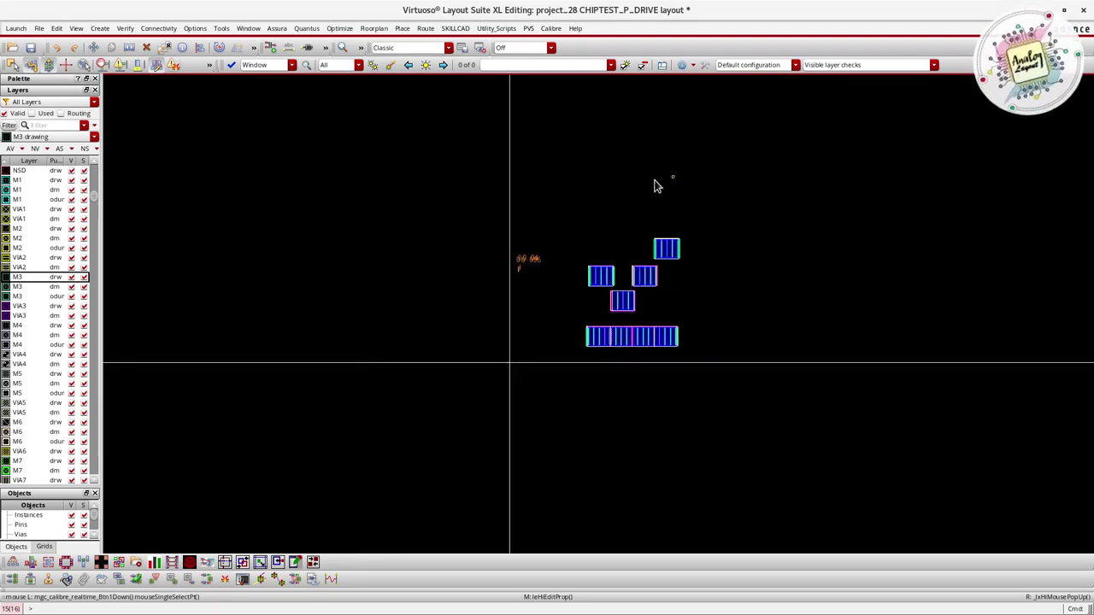
pyautogui.keyDown('ctrl'); pyautogui.scroll(2, 630, 276); pyautogui.keyUp('ctrl')
pyautogui.keyDown('ctrl'); pyautogui.scroll(2, 545, 299); pyautogui.keyUp('ctrl')
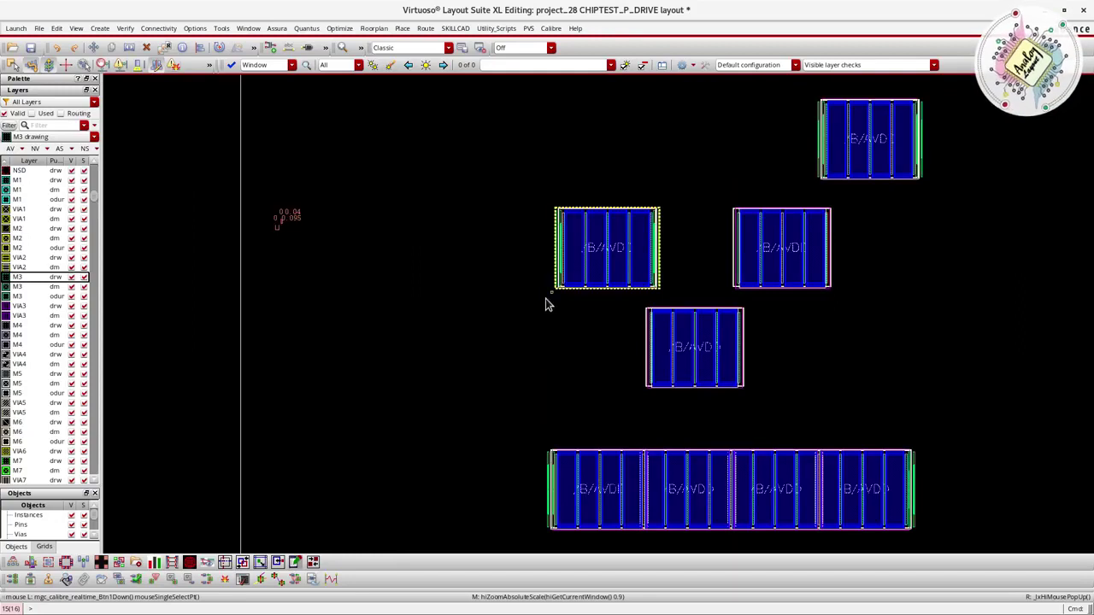
pyautogui.keyDown('ctrl'); pyautogui.scroll(-2, 607, 250); pyautogui.keyUp('ctrl')
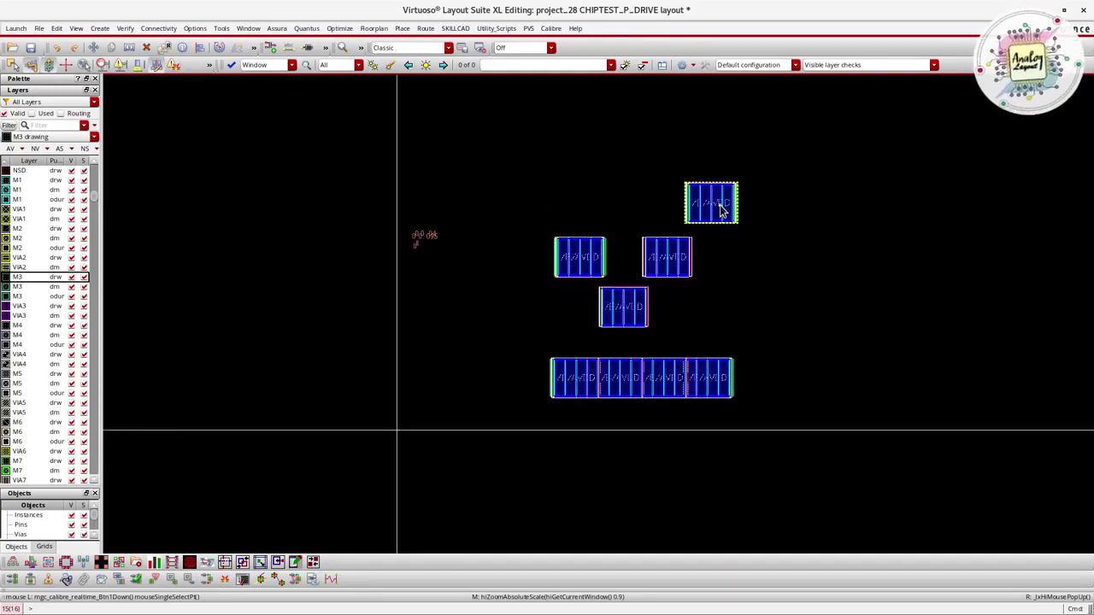
pyautogui.keyDown('ctrl'); pyautogui.scroll(4, 598, 261); pyautogui.keyUp('ctrl')
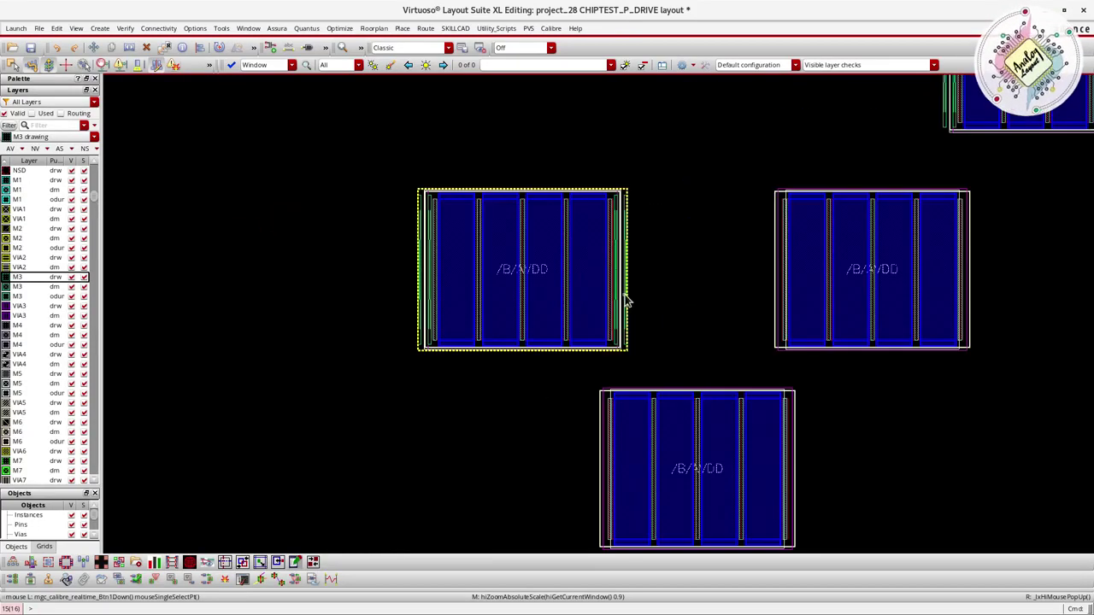
pyautogui.keyDown('ctrl'); pyautogui.scroll(4, 615, 272); pyautogui.keyUp('ctrl')
pyautogui.keyDown('ctrl'); pyautogui.scroll(-2, 612, 284); pyautogui.keyUp('ctrl')
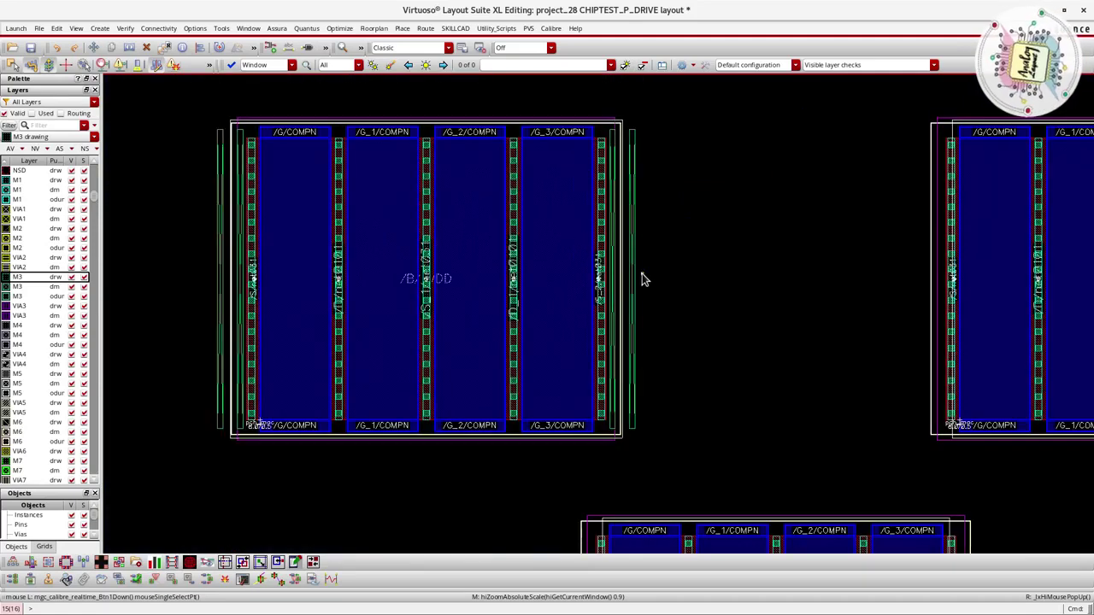
pyautogui.keyDown('ctrl'); pyautogui.scroll(-2, 607, 275); pyautogui.keyUp('ctrl')
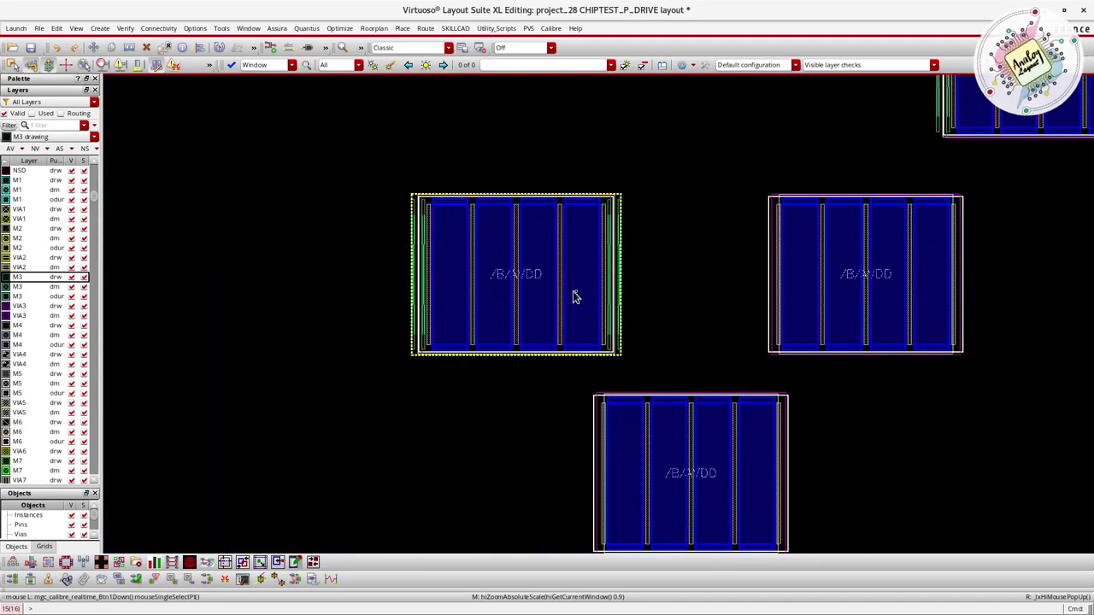
pyautogui.keyDown('ctrl'); pyautogui.scroll(-2, 563, 299); pyautogui.keyUp('ctrl')
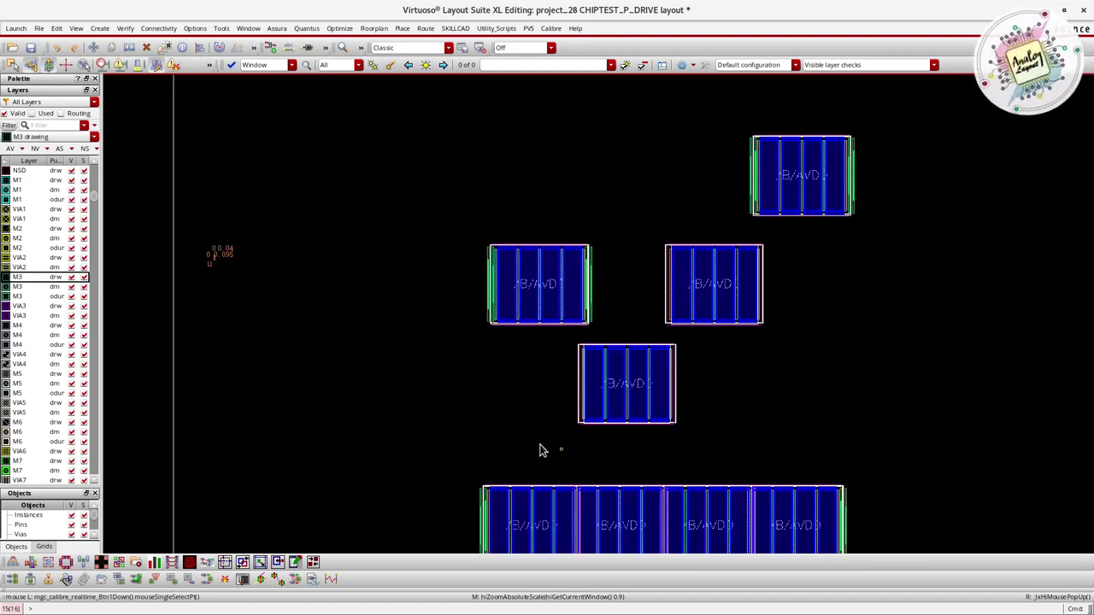
# Generate a chain from the four separate M51 transistors with Mirror and Permute Pins enabled, and place it above them
pyautogui.moveTo(907, 111); pyautogui.dragTo(398, 442)
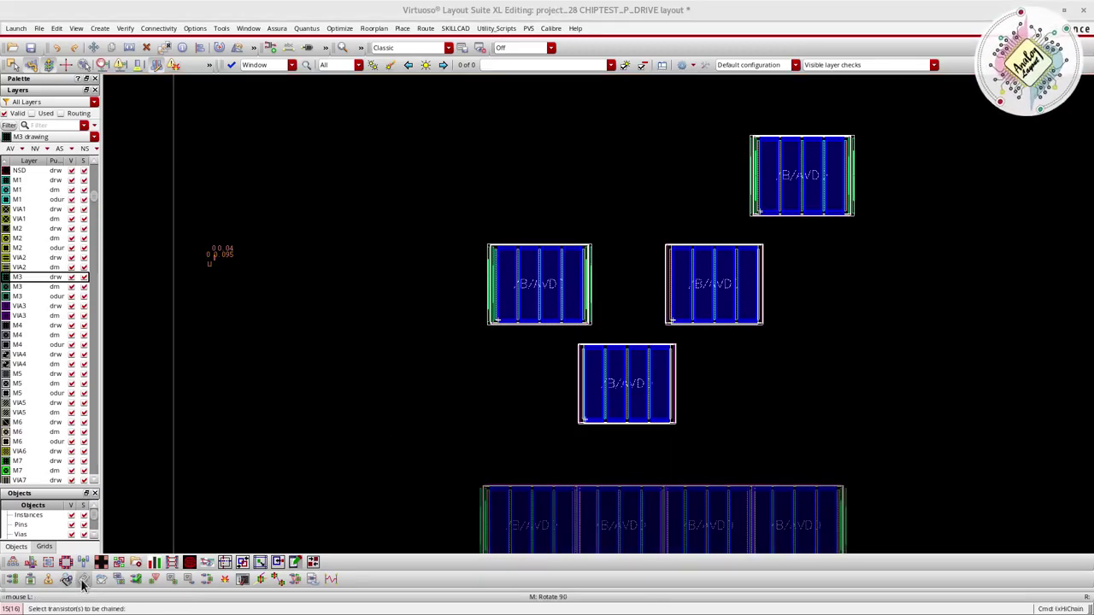
pyautogui.press('F3')
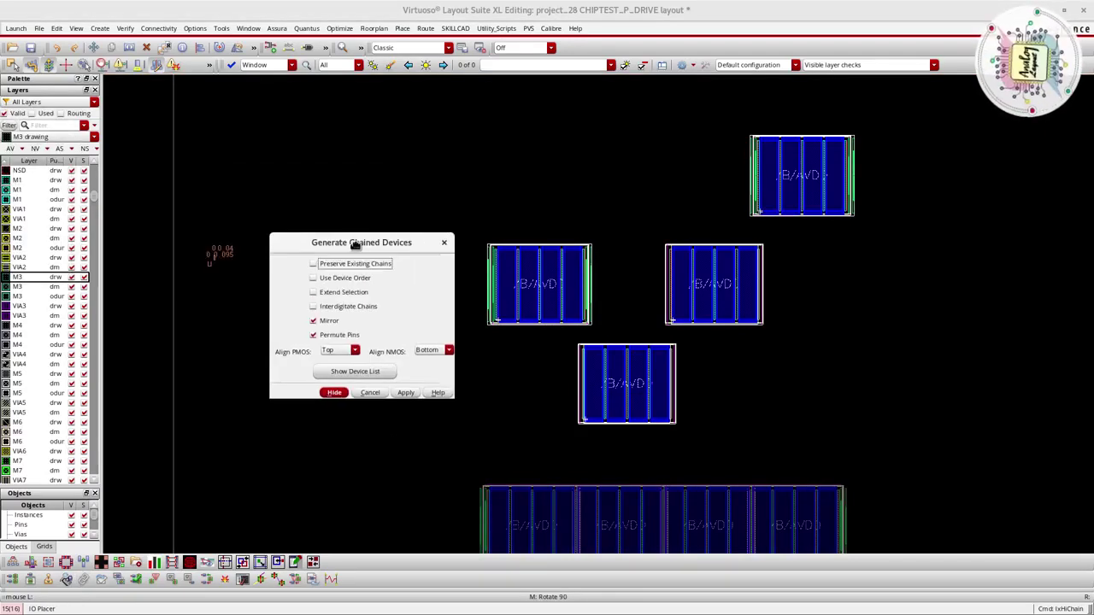
pyautogui.click(410, 381)
pyautogui.click(556, 128)
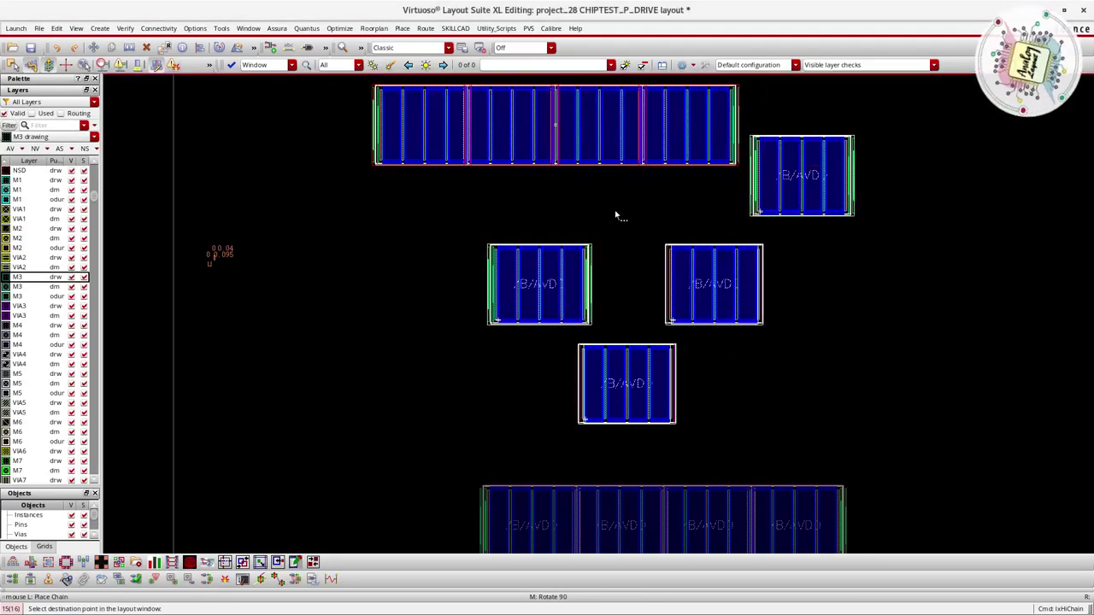
# Select the whole M50 row and move it up to sit close beneath the chained M51 row
pyautogui.keyDown('ctrl'); pyautogui.scroll(-1, 564, 333); pyautogui.keyUp('ctrl')
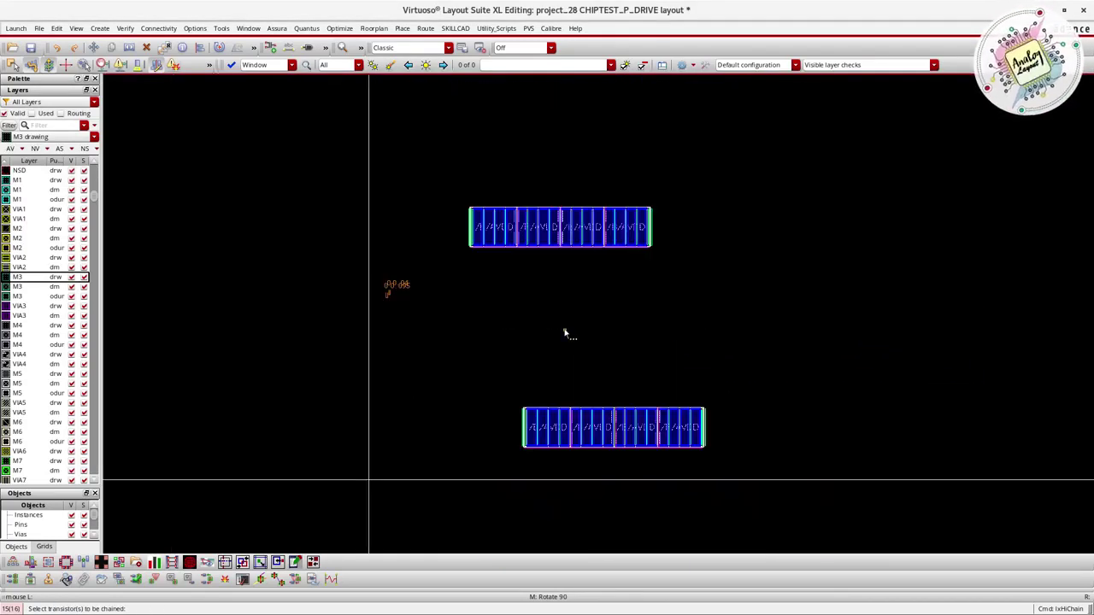
pyautogui.keyDown('ctrl'); pyautogui.scroll(1, 477, 226); pyautogui.keyUp('ctrl')
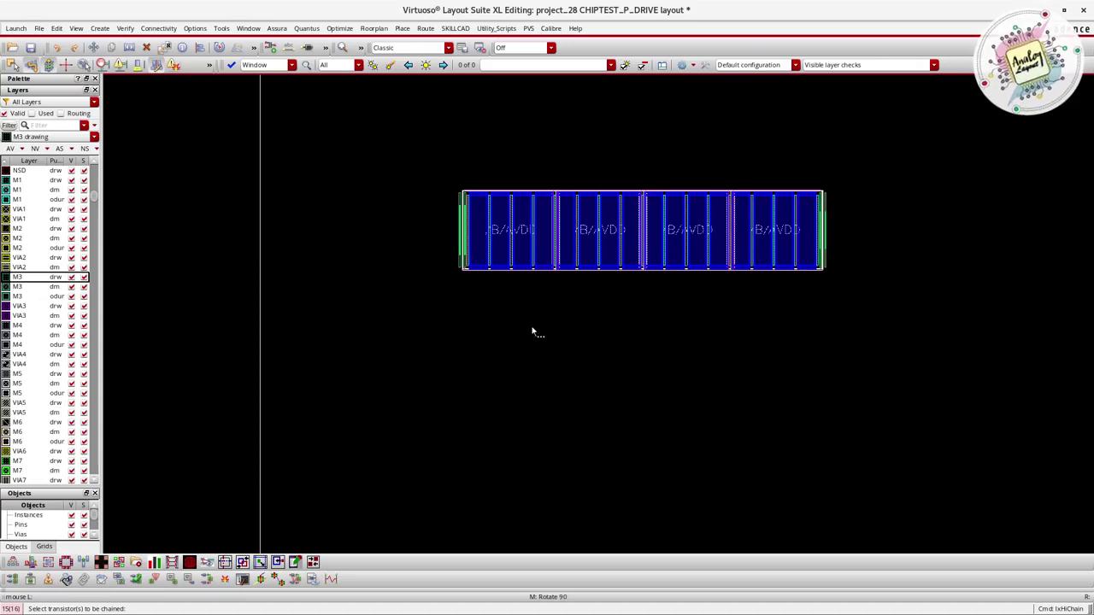
pyautogui.keyDown('ctrl'); pyautogui.scroll(-1, 597, 294); pyautogui.keyUp('ctrl')
pyautogui.moveTo(855, 431); pyautogui.dragTo(462, 523)
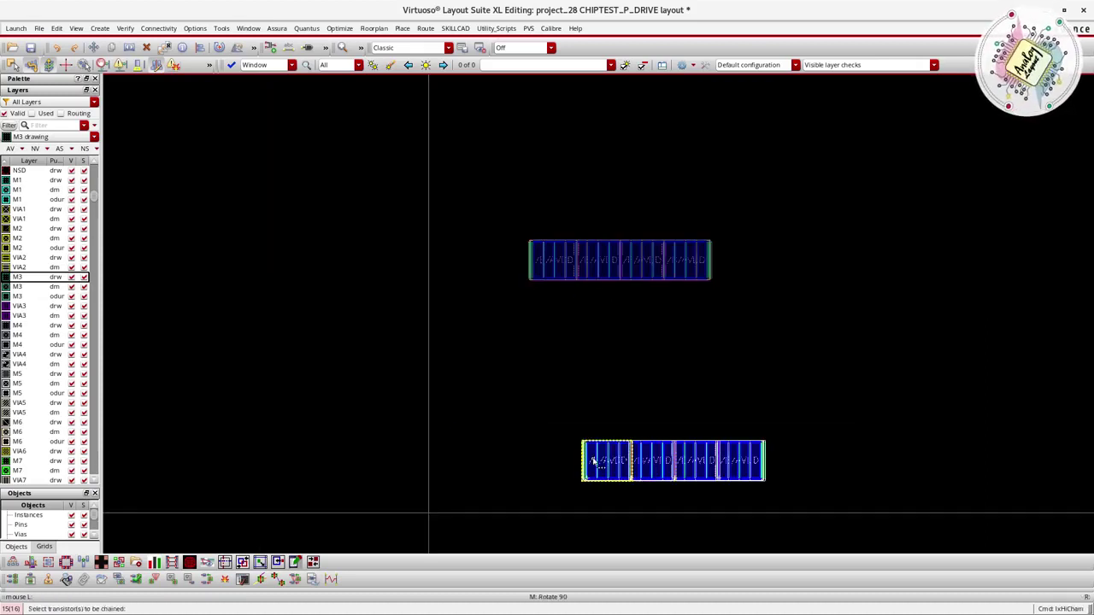
pyautogui.keyDown('ctrl'); pyautogui.scroll(2, 478, 327); pyautogui.keyUp('ctrl')
pyautogui.keyDown('ctrl'); pyautogui.scroll(-1, 478, 327); pyautogui.keyUp('ctrl')
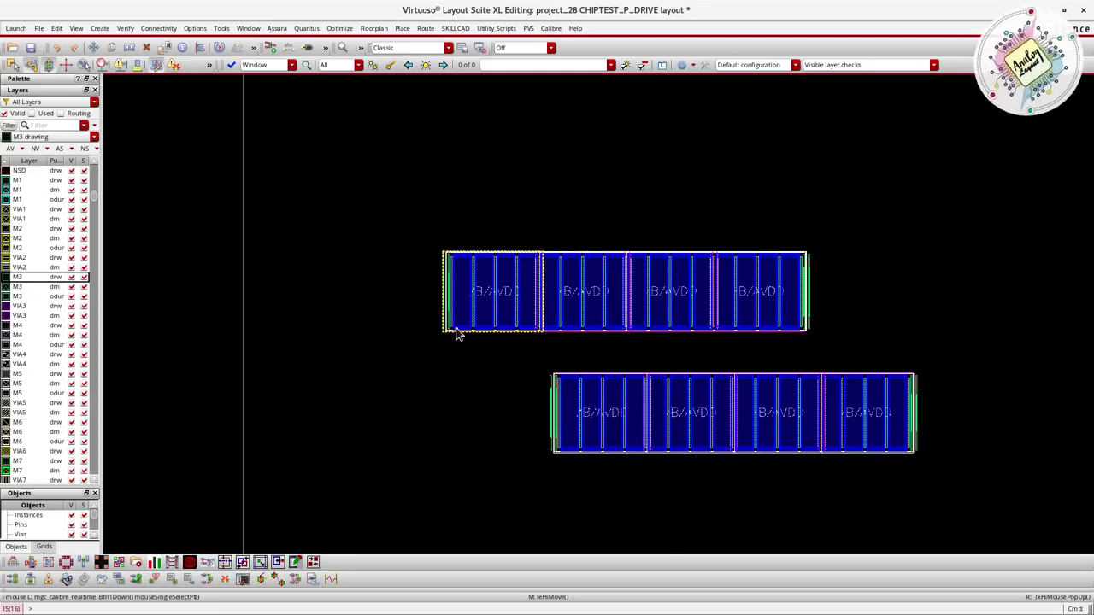
# Examine the gate ends and edge dummy poly along the M51 row, especially the lower end of its first transistor
pyautogui.keyDown('ctrl'); pyautogui.scroll(3, 456, 333); pyautogui.keyUp('ctrl')
pyautogui.keyDown('ctrl'); pyautogui.scroll(-1, 451, 350); pyautogui.keyUp('ctrl')
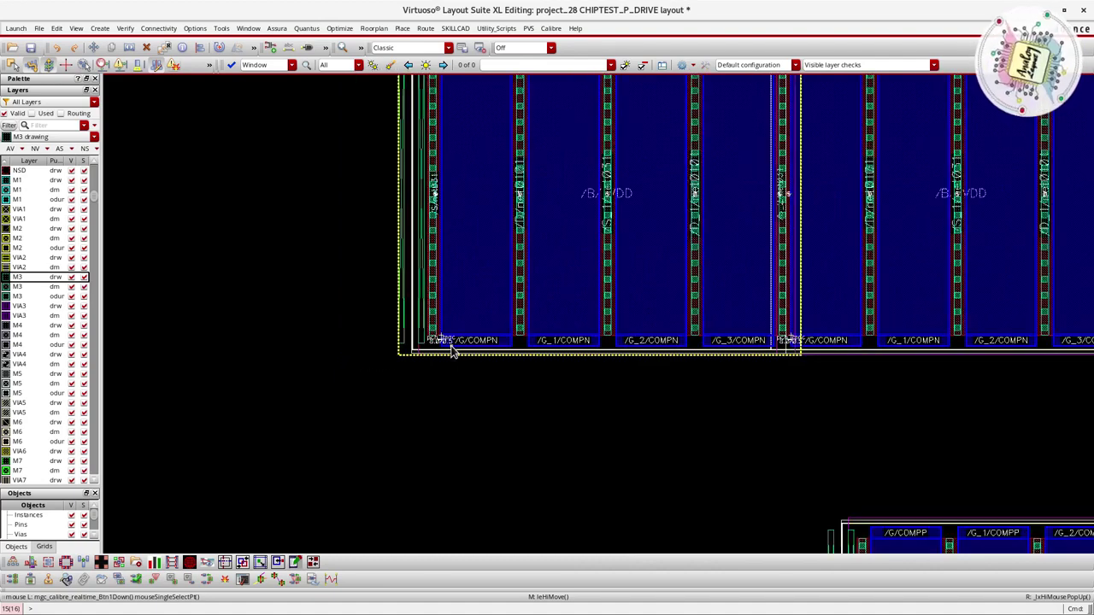
pyautogui.keyDown('ctrl'); pyautogui.scroll(-1, 453, 350); pyautogui.keyUp('ctrl')
pyautogui.keyDown('ctrl'); pyautogui.scroll(-1, 453, 351); pyautogui.keyUp('ctrl')
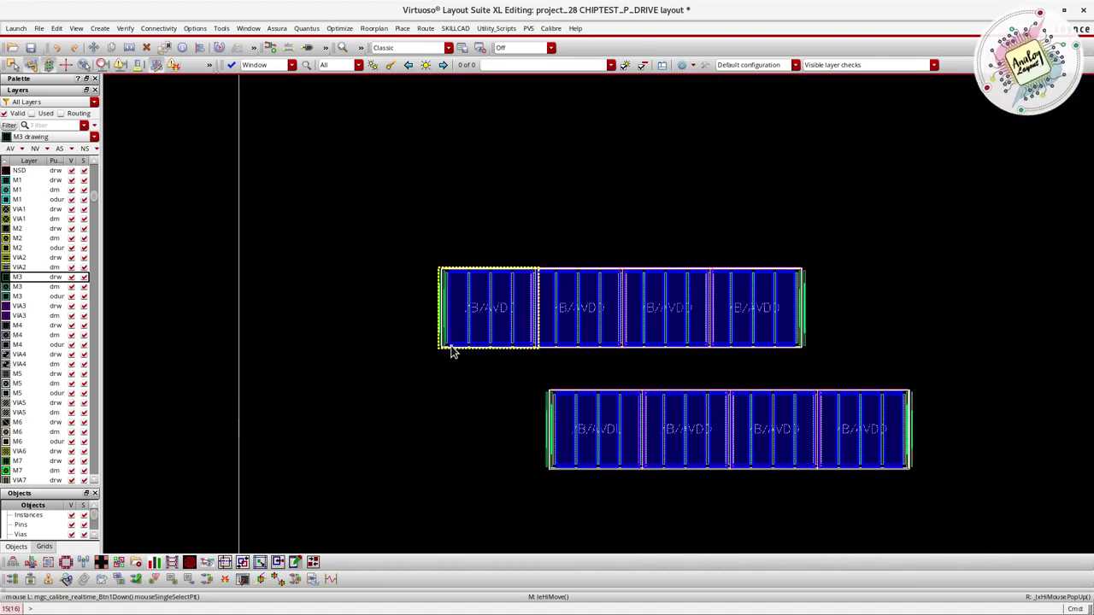
pyautogui.keyDown('ctrl'); pyautogui.scroll(1, 452, 348); pyautogui.keyUp('ctrl')
pyautogui.keyDown('ctrl'); pyautogui.scroll(-1, 451, 346); pyautogui.keyUp('ctrl')
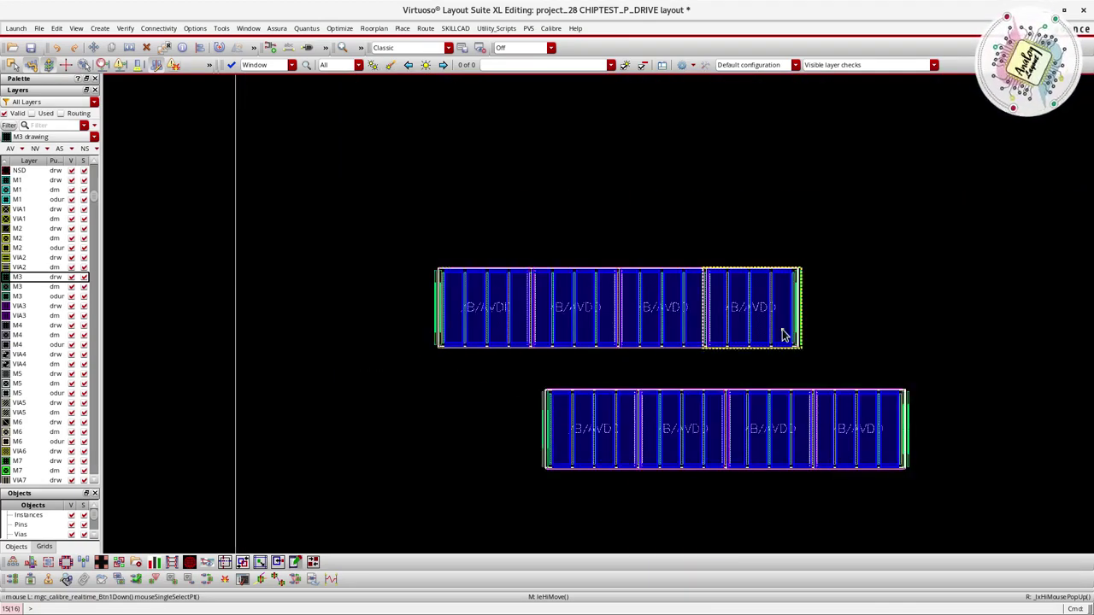
pyautogui.keyDown('ctrl'); pyautogui.scroll(1, 452, 348); pyautogui.keyUp('ctrl')
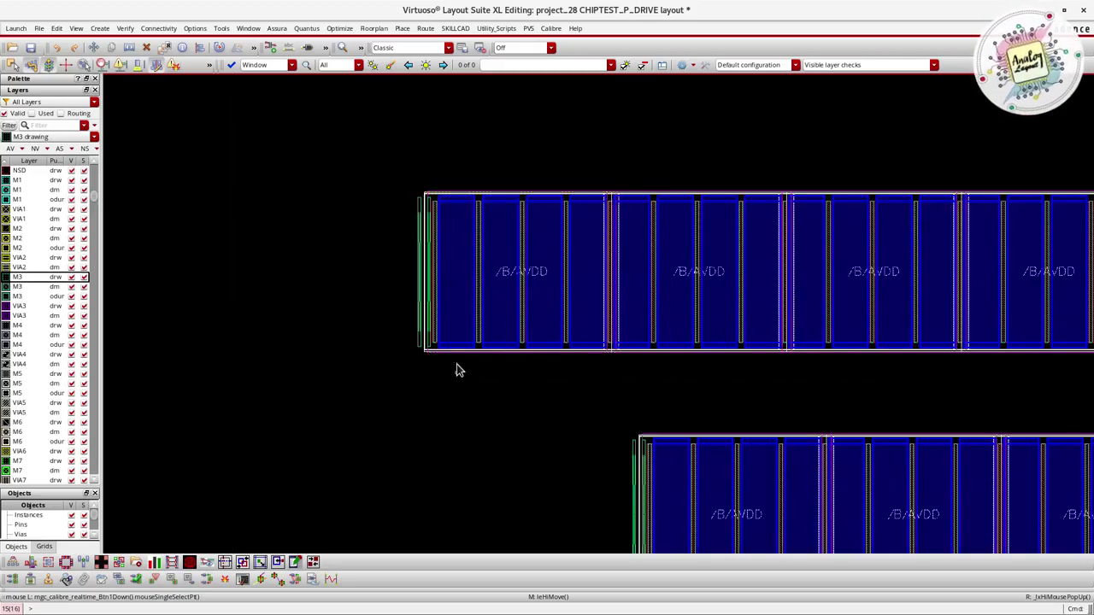
pyautogui.keyDown('ctrl'); pyautogui.scroll(1, 456, 364); pyautogui.keyUp('ctrl')
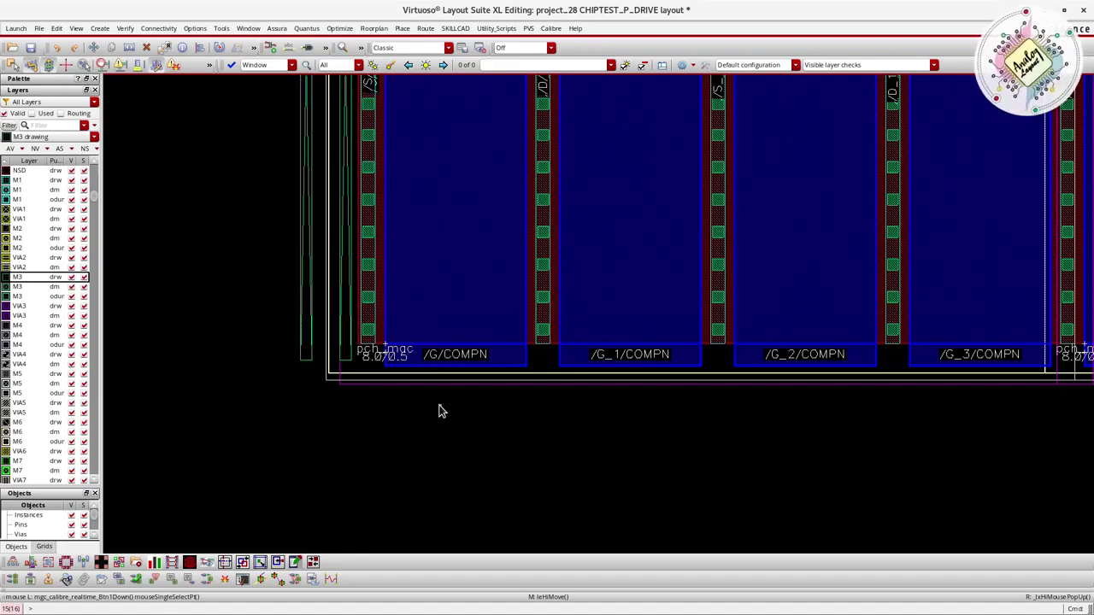
# Place a single M1_NW via below the first M51 transistor's edge and switch the Create Via mode to Stack
pyautogui.press('o')
pyautogui.click(304, 459)
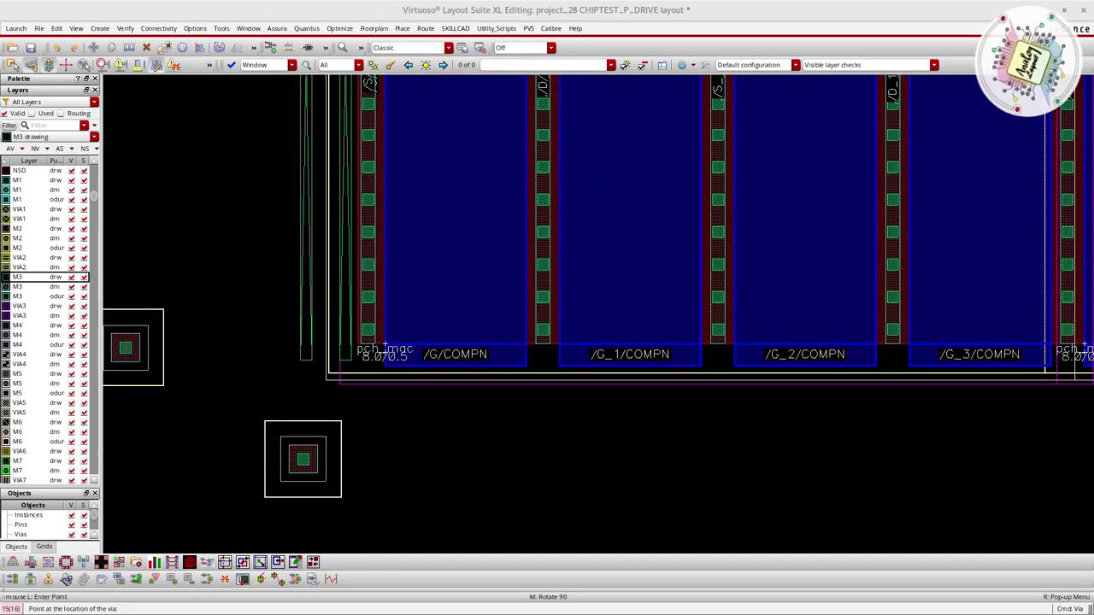
pyautogui.press('F3')
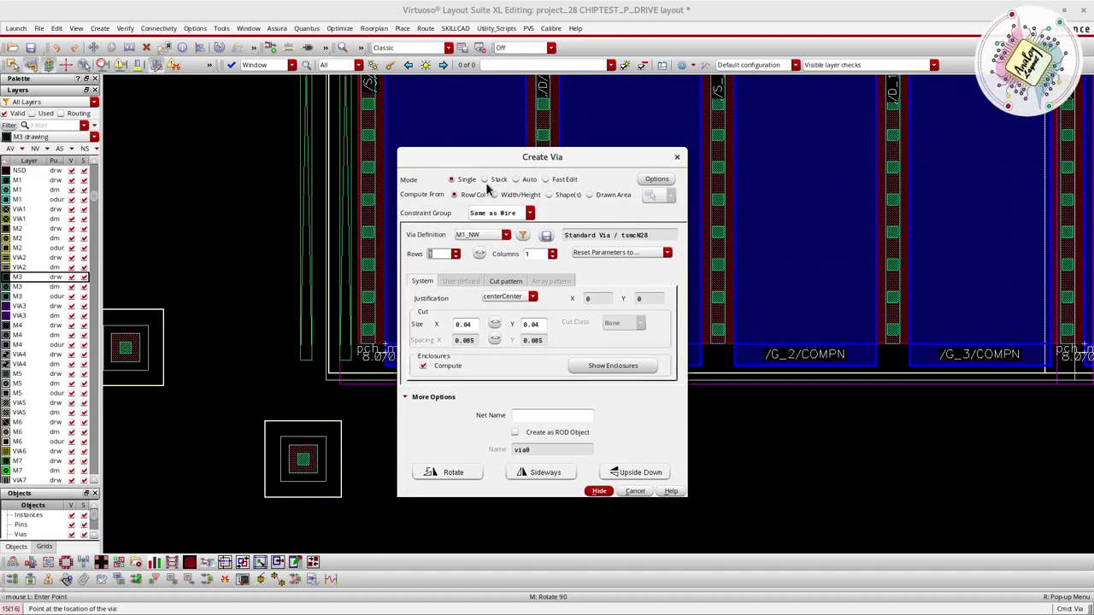
pyautogui.click(488, 180)
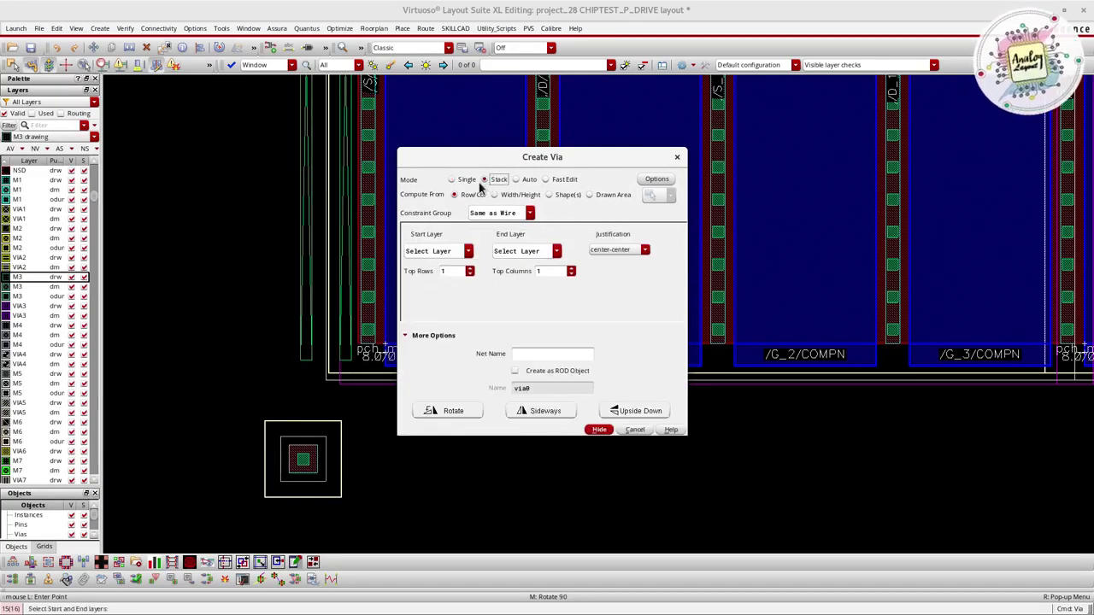
pyautogui.click(459, 181)
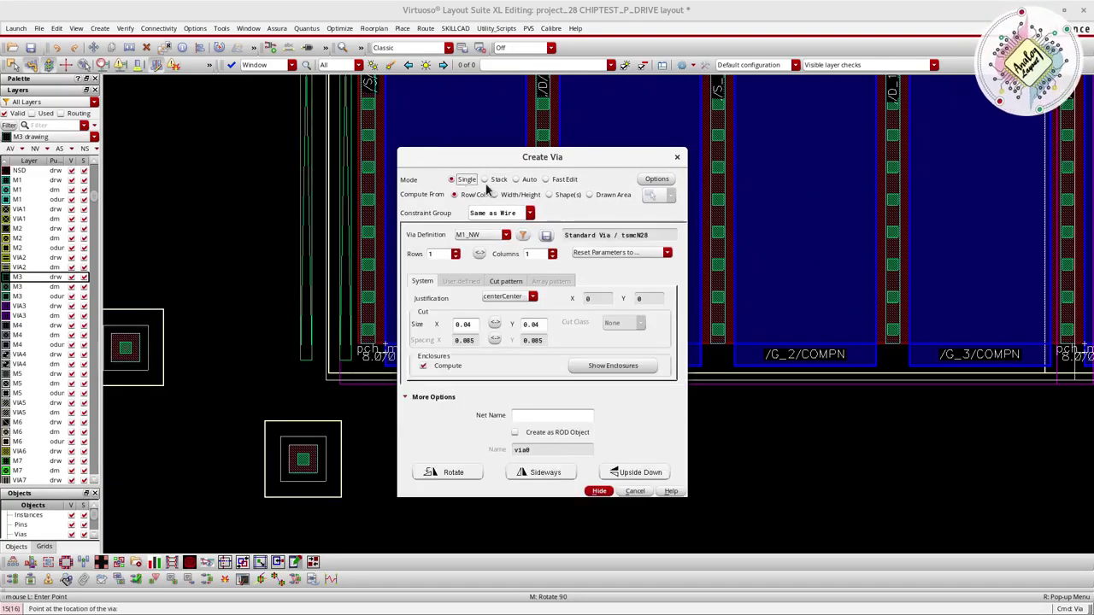
pyautogui.click(494, 182)
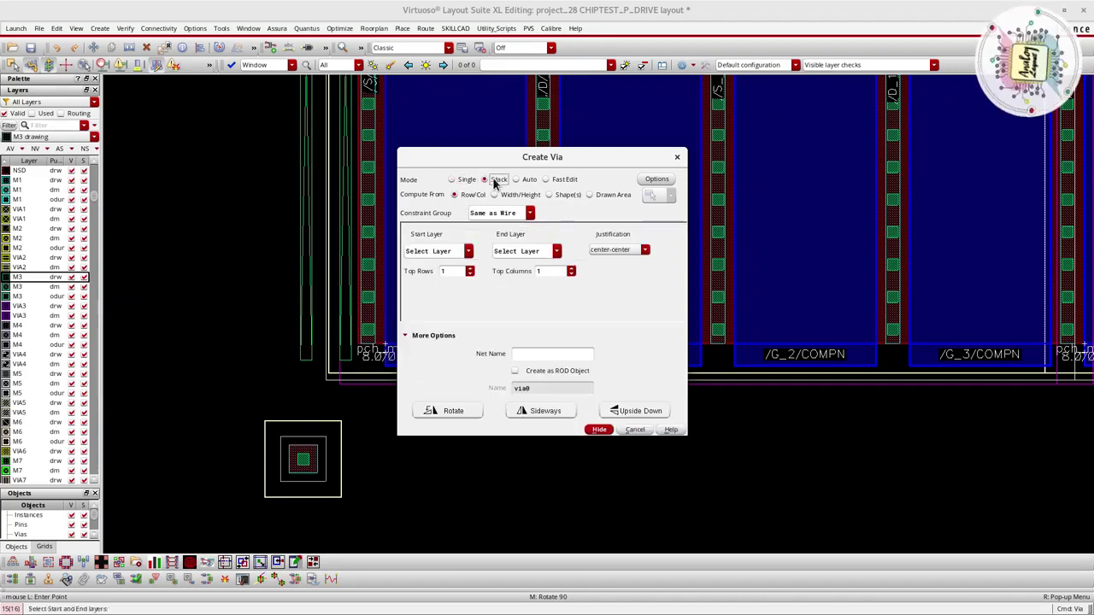
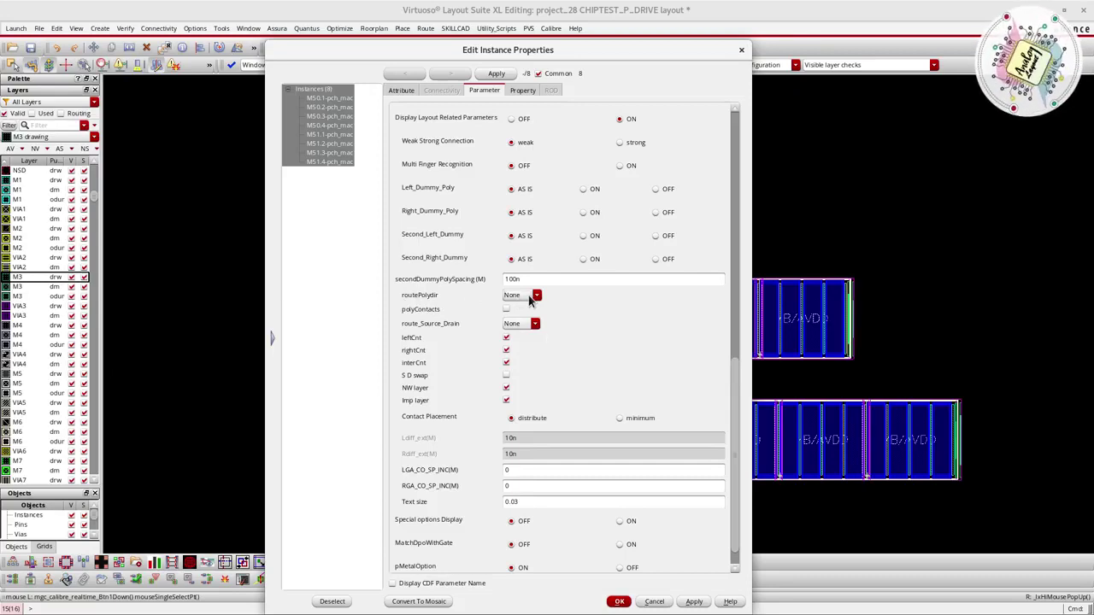
# Set routePolydir to Both for all eight M50 and M51 transistors
pyautogui.click(536, 295)
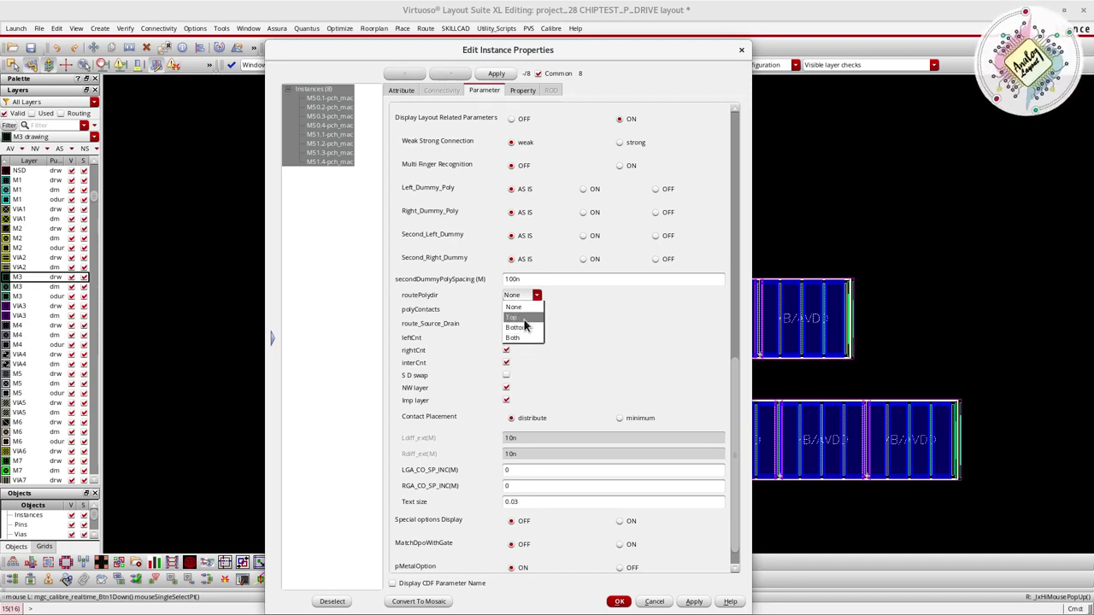
pyautogui.click(525, 325)
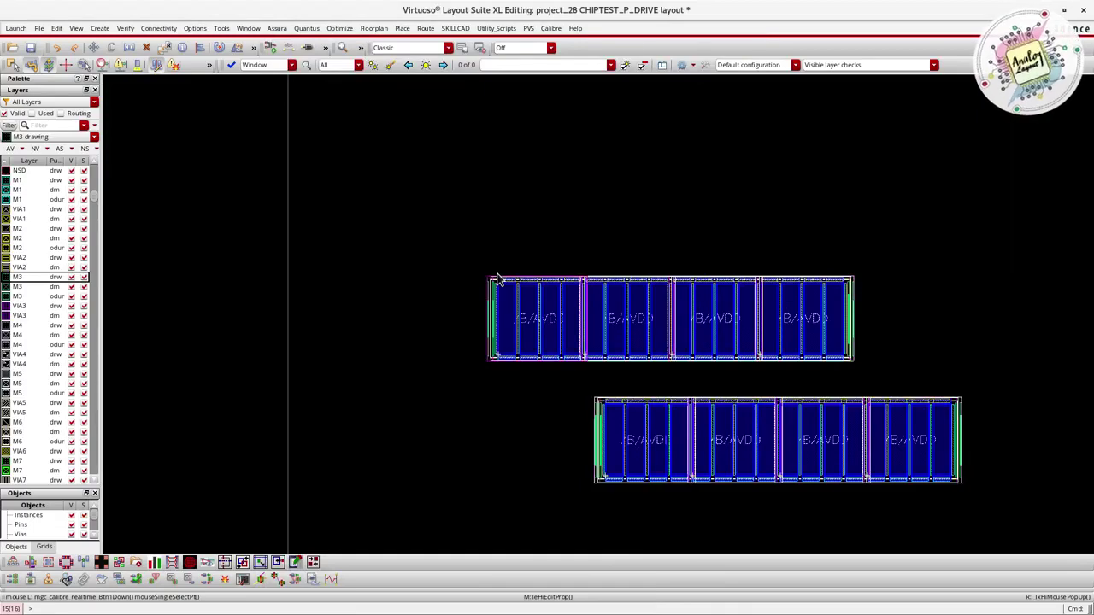
# Examine the gate contacts and poly routing at the upper and lower gate ends of the COMPN row
pyautogui.keyDown('ctrl'); pyautogui.scroll(4, 500, 281); pyautogui.keyUp('ctrl')
pyautogui.keyDown('ctrl'); pyautogui.scroll(2, 504, 282); pyautogui.keyUp('ctrl')
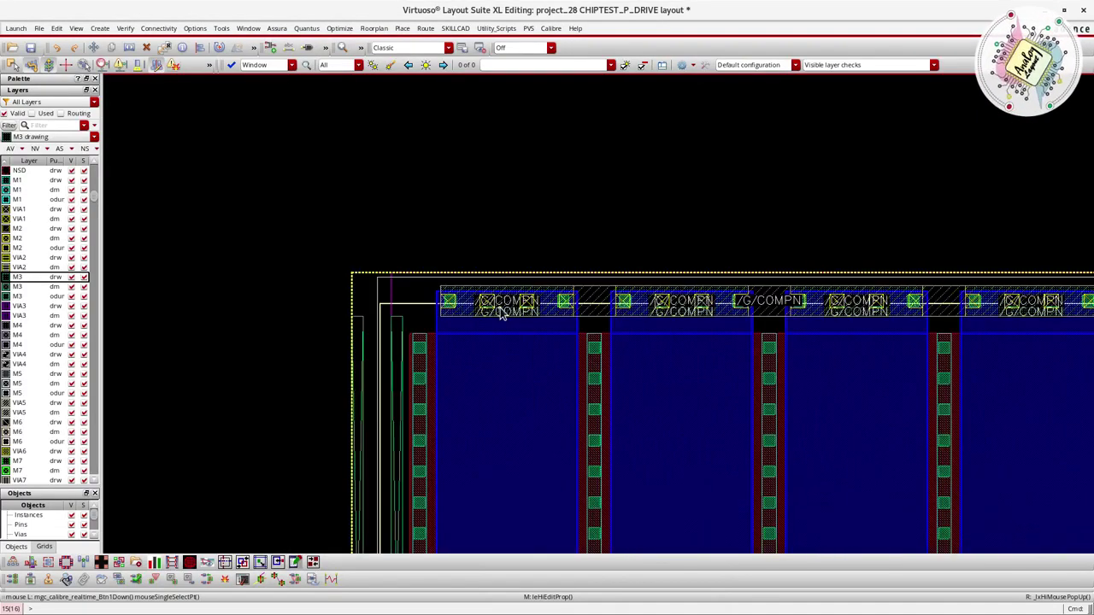
pyautogui.keyDown('ctrl'); pyautogui.scroll(-2, 503, 312); pyautogui.keyUp('ctrl')
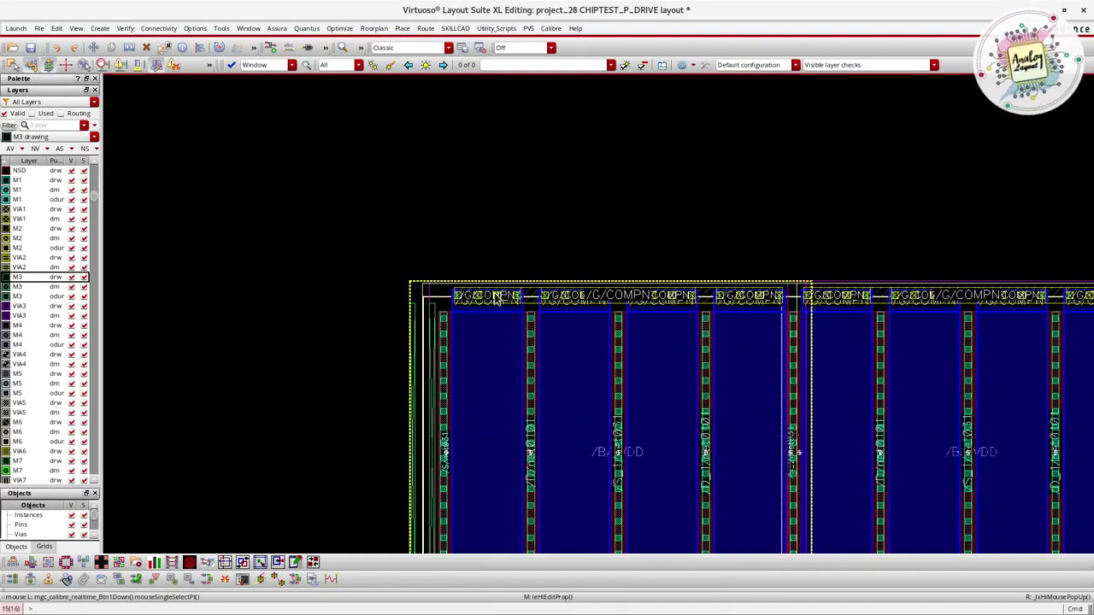
pyautogui.keyDown('ctrl'); pyautogui.scroll(-3, 498, 300); pyautogui.keyUp('ctrl')
pyautogui.keyDown('ctrl'); pyautogui.scroll(5, 466, 316); pyautogui.keyUp('ctrl')
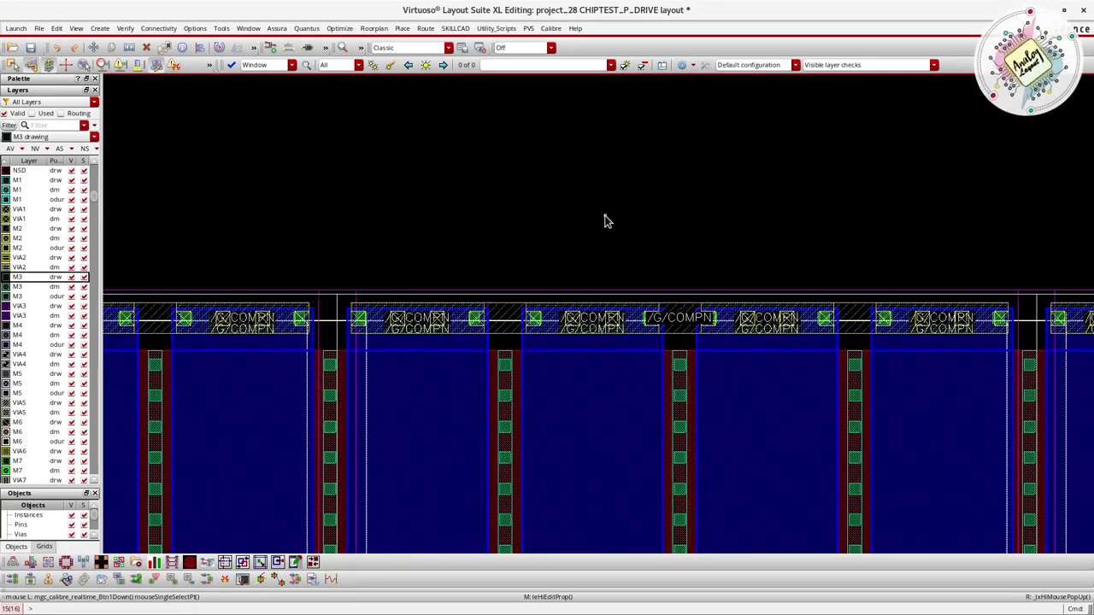
pyautogui.keyDown('ctrl'); pyautogui.scroll(-2, 604, 222); pyautogui.keyUp('ctrl')
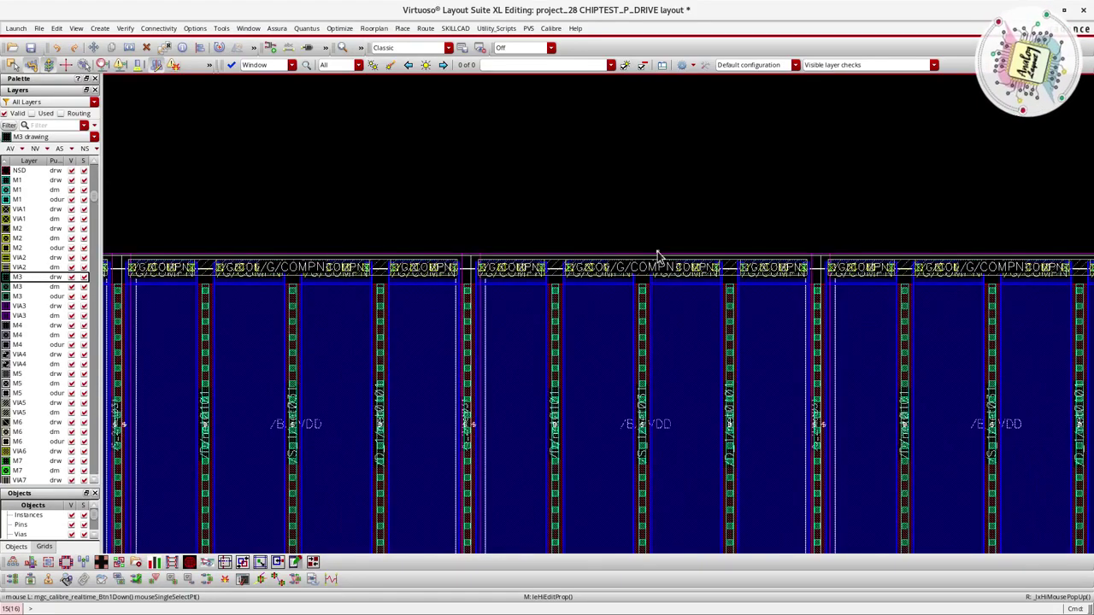
pyautogui.keyDown('ctrl'); pyautogui.scroll(-2, 676, 248); pyautogui.keyUp('ctrl')
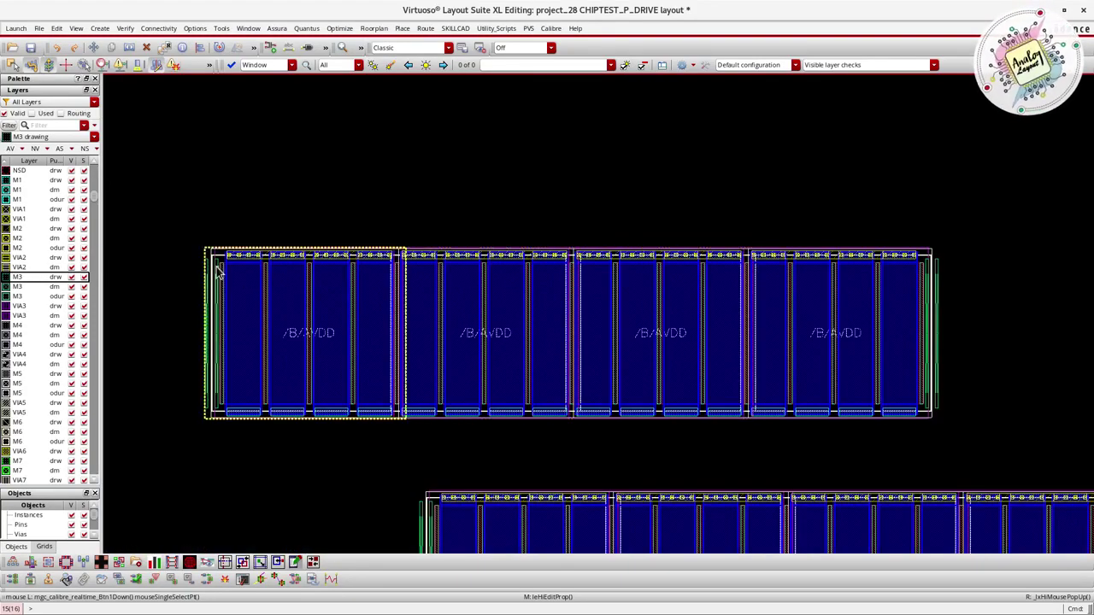
pyautogui.keyDown('ctrl'); pyautogui.scroll(4, 220, 260); pyautogui.keyUp('ctrl')
pyautogui.keyDown('ctrl'); pyautogui.scroll(4, 292, 246); pyautogui.keyUp('ctrl')
pyautogui.keyDown('ctrl'); pyautogui.scroll(-4, 432, 180); pyautogui.keyUp('ctrl')
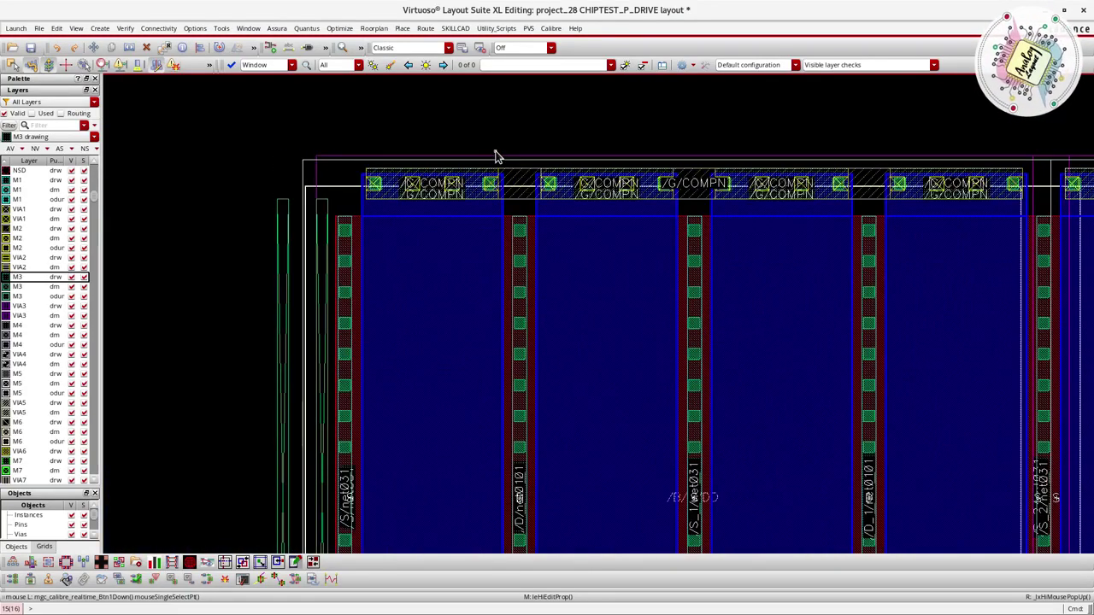
pyautogui.keyDown('ctrl'); pyautogui.scroll(-2, 495, 154); pyautogui.keyUp('ctrl')
pyautogui.keyDown('ctrl'); pyautogui.scroll(6, 471, 500); pyautogui.keyUp('ctrl')
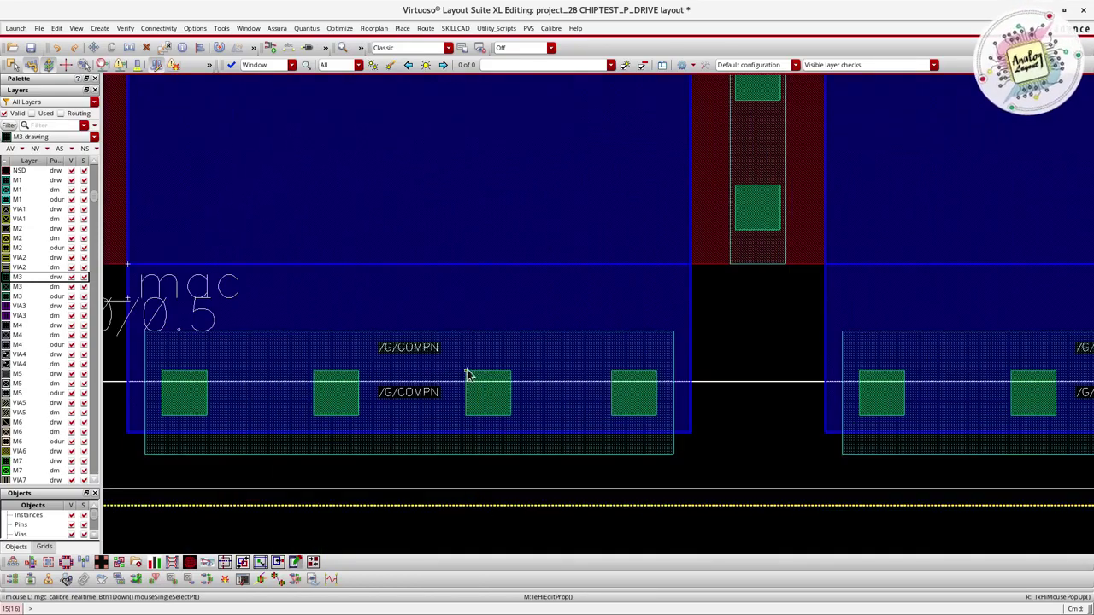
pyautogui.keyDown('ctrl'); pyautogui.scroll(-4, 470, 374); pyautogui.keyUp('ctrl')
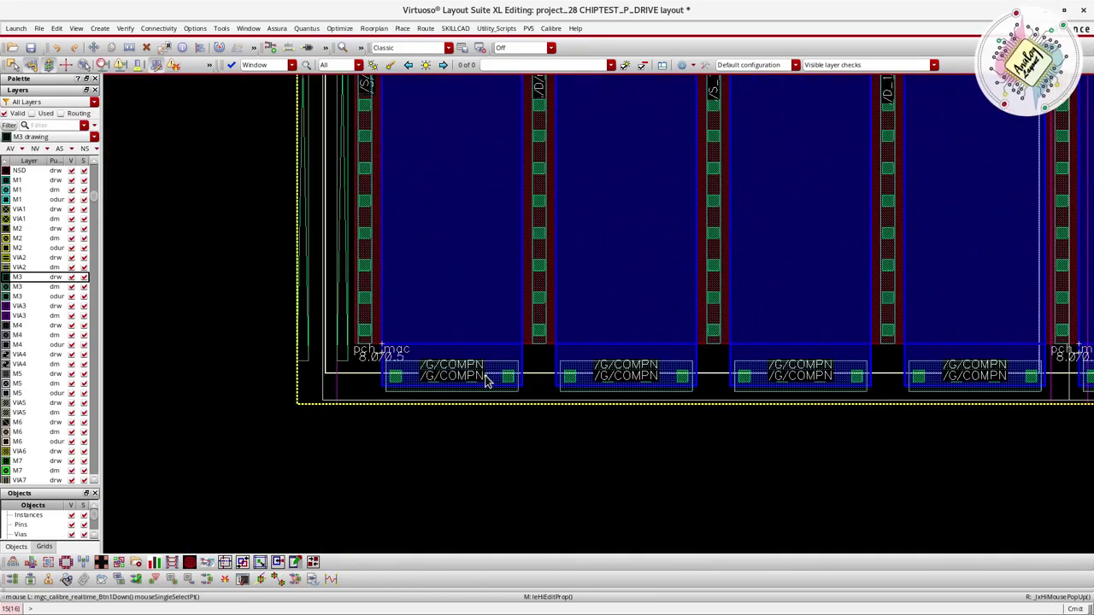
pyautogui.keyDown('ctrl'); pyautogui.scroll(-2, 486, 381); pyautogui.keyUp('ctrl')
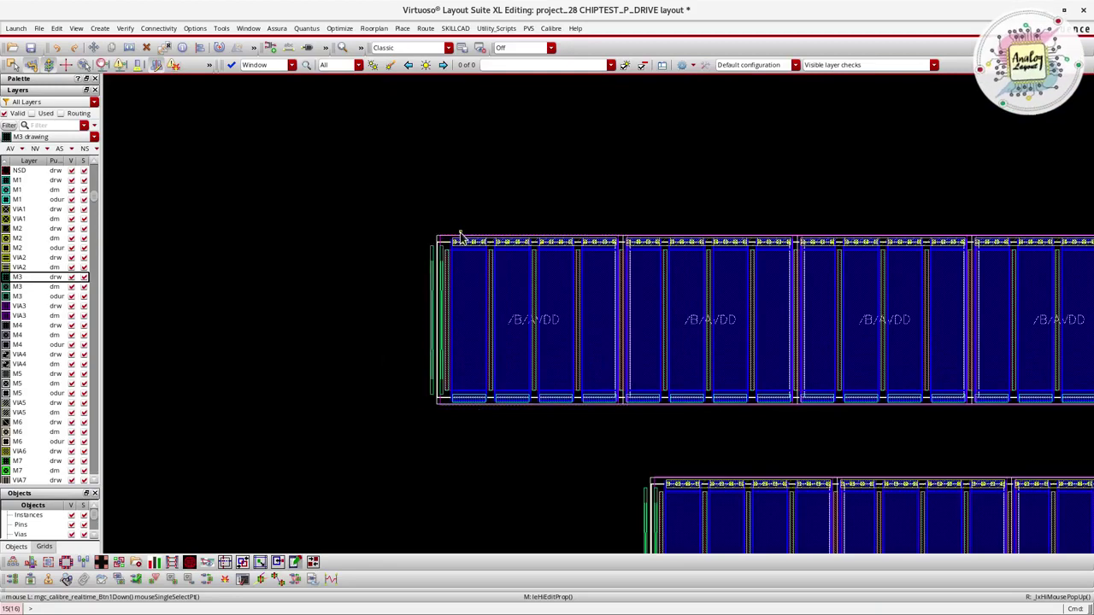
pyautogui.keyDown('ctrl'); pyautogui.scroll(2, 481, 220); pyautogui.keyUp('ctrl')
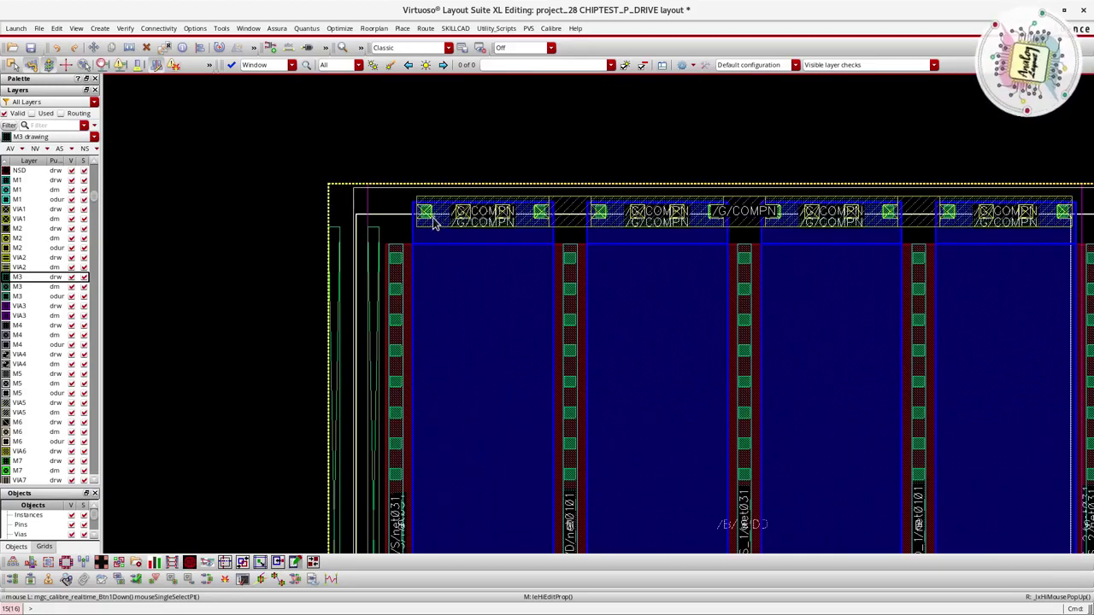
# Inspect the gate contacts along the upper edge of the COMPP row and compare both rows
pyautogui.keyDown('ctrl'); pyautogui.scroll(-2, 434, 218); pyautogui.keyUp('ctrl')
pyautogui.keyDown('ctrl'); pyautogui.scroll(-2, 431, 224); pyautogui.keyUp('ctrl')
pyautogui.keyDown('ctrl'); pyautogui.scroll(-2, 431, 224); pyautogui.keyUp('ctrl')
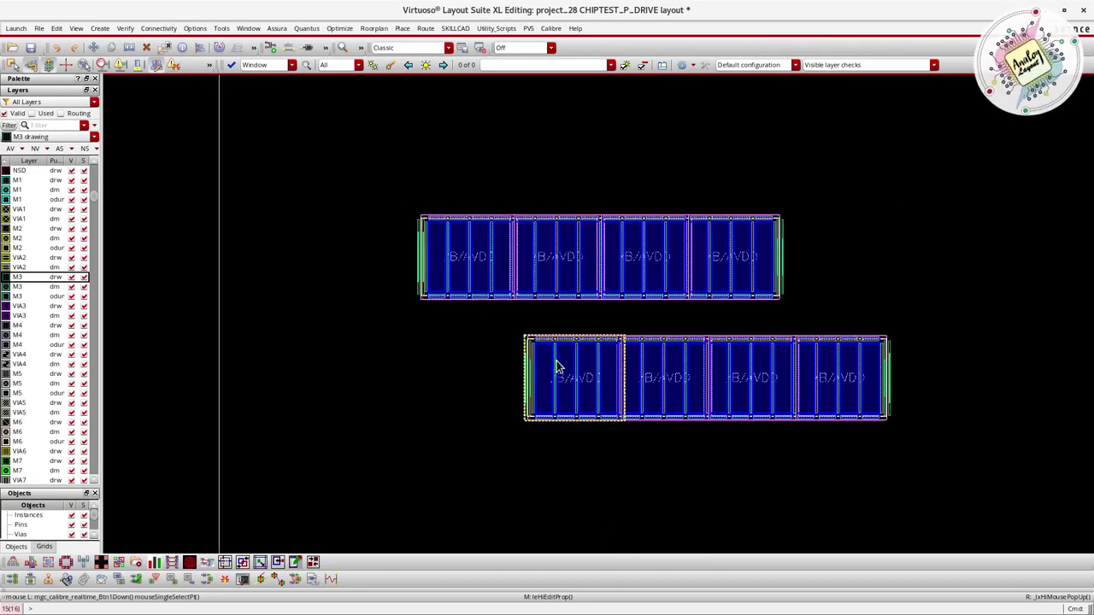
pyautogui.keyDown('ctrl'); pyautogui.scroll(6, 557, 367); pyautogui.keyUp('ctrl')
pyautogui.keyDown('ctrl'); pyautogui.scroll(-2, 484, 330); pyautogui.keyUp('ctrl')
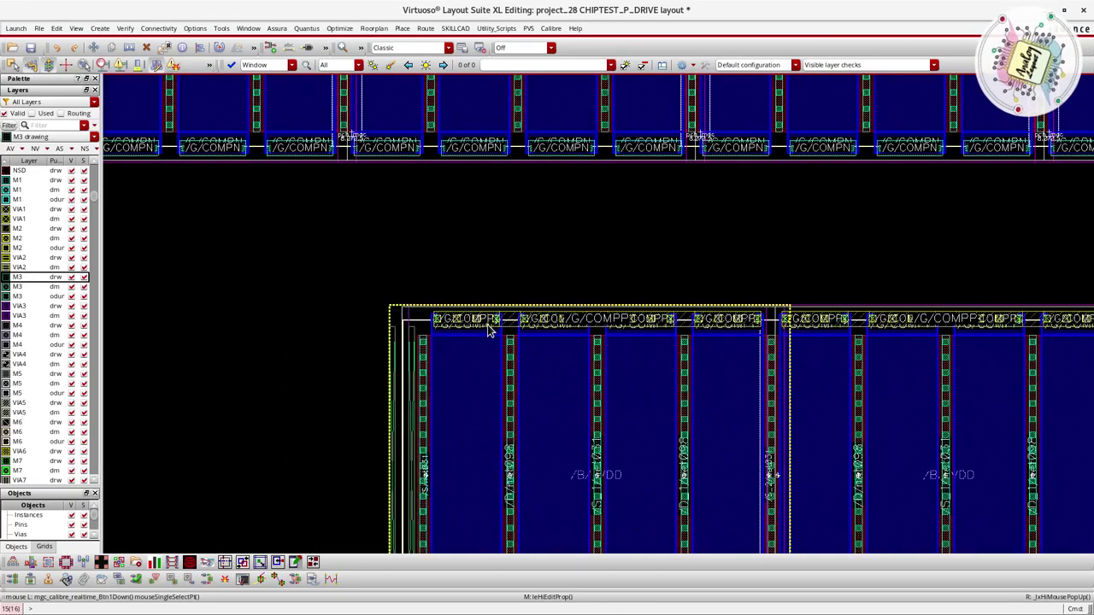
pyautogui.keyDown('ctrl'); pyautogui.scroll(-2, 492, 329); pyautogui.keyUp('ctrl')
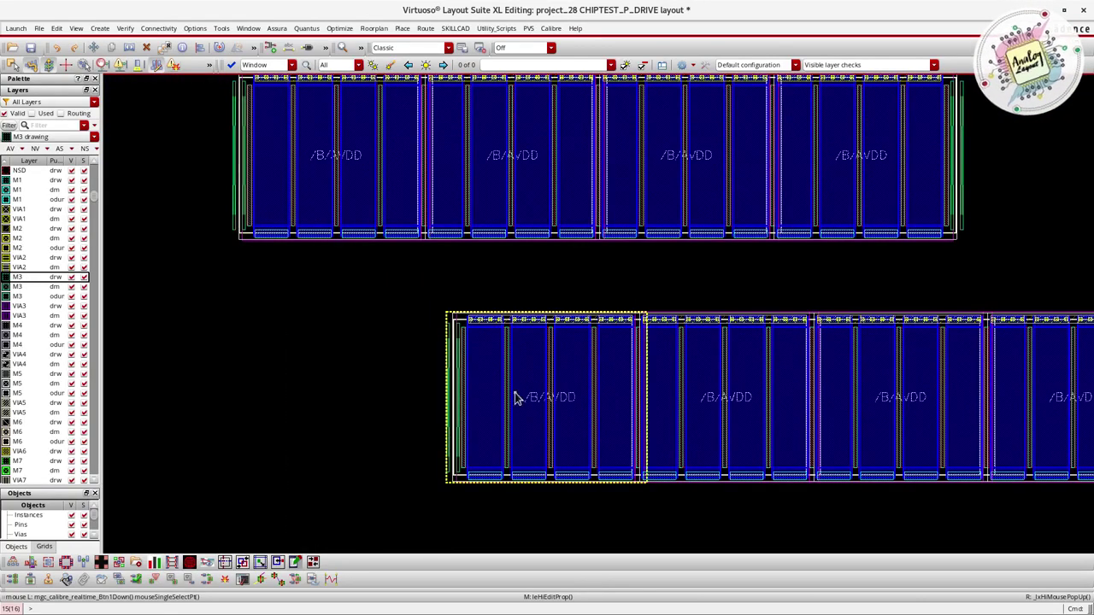
pyautogui.keyDown('ctrl'); pyautogui.scroll(-2, 518, 396); pyautogui.keyUp('ctrl')
# Set routePolydir and polyContactsEnh to Top for all eight M50 and M51 transistors
pyautogui.moveTo(963, 181); pyautogui.dragTo(356, 504)
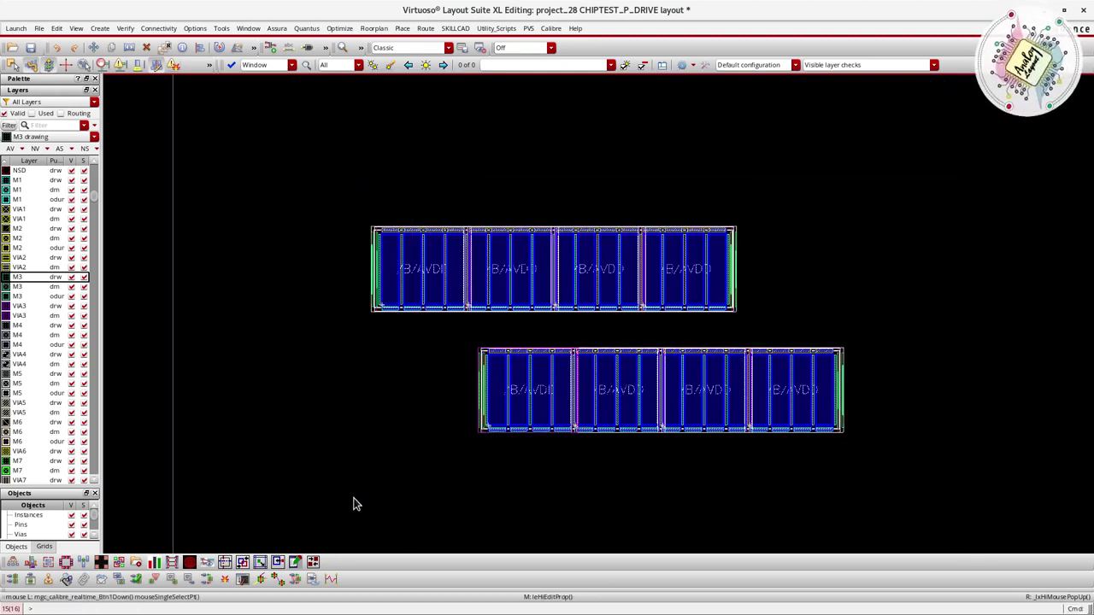
pyautogui.press('q')
pyautogui.click(325, 98)
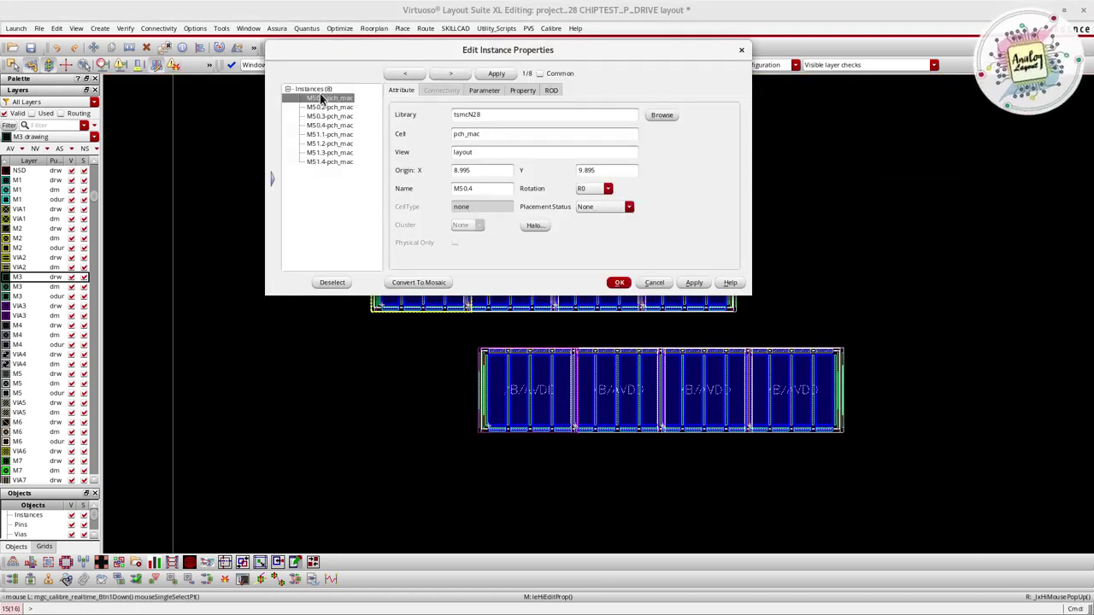
pyautogui.click(314, 89)
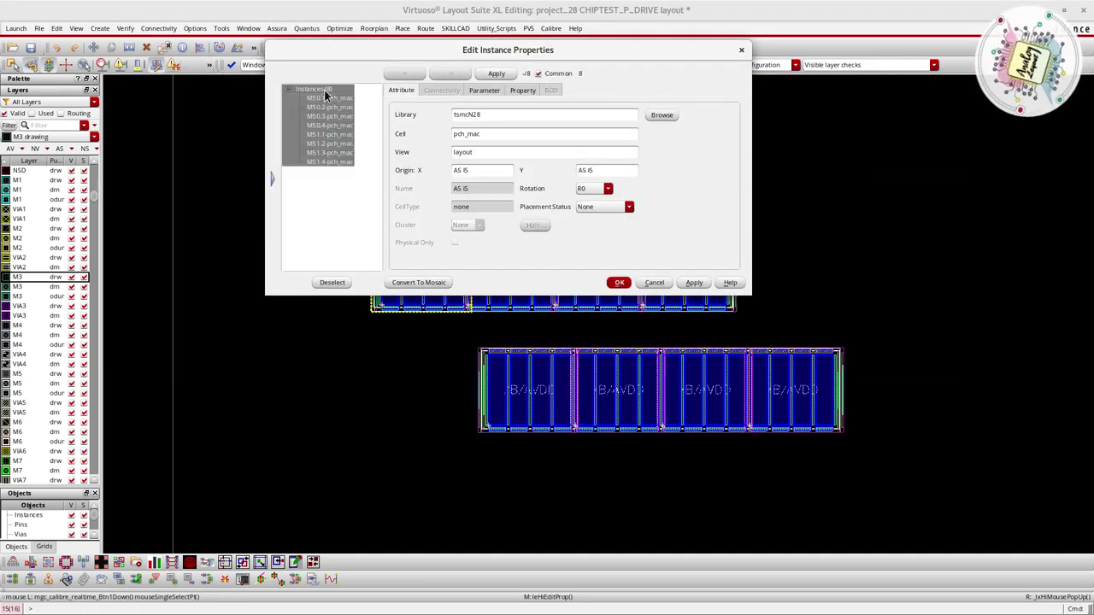
pyautogui.click(494, 91)
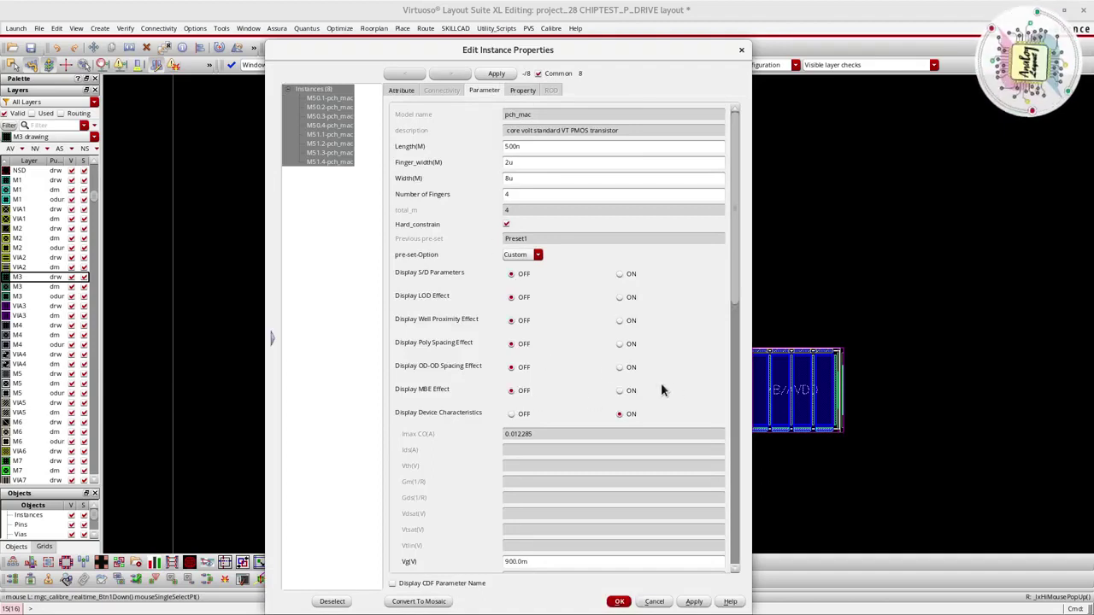
pyautogui.scroll(-10, 586, 394)
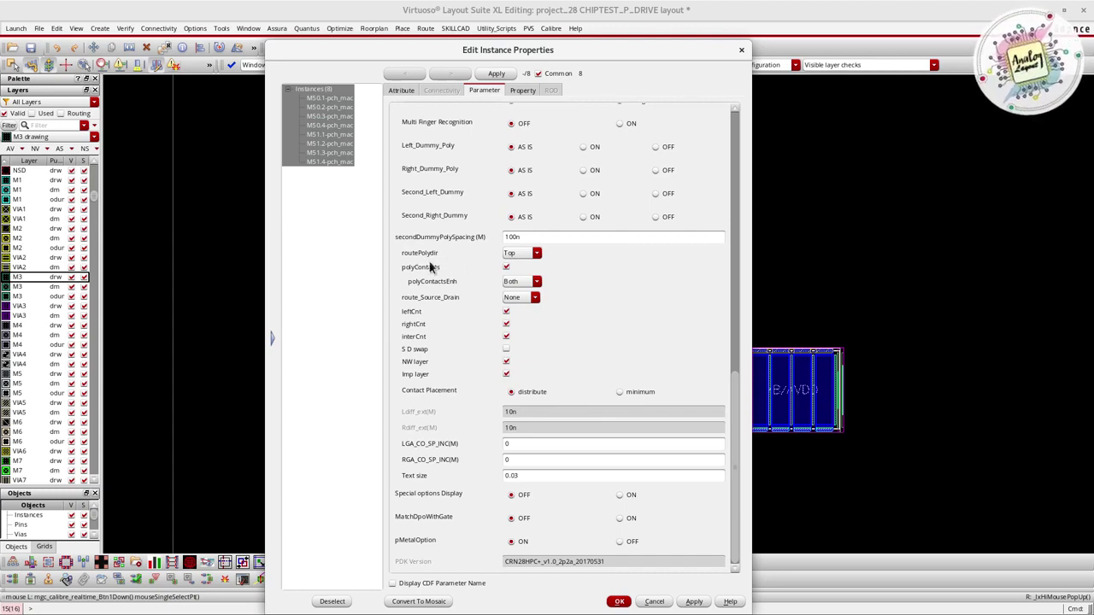
pyautogui.click(518, 254)
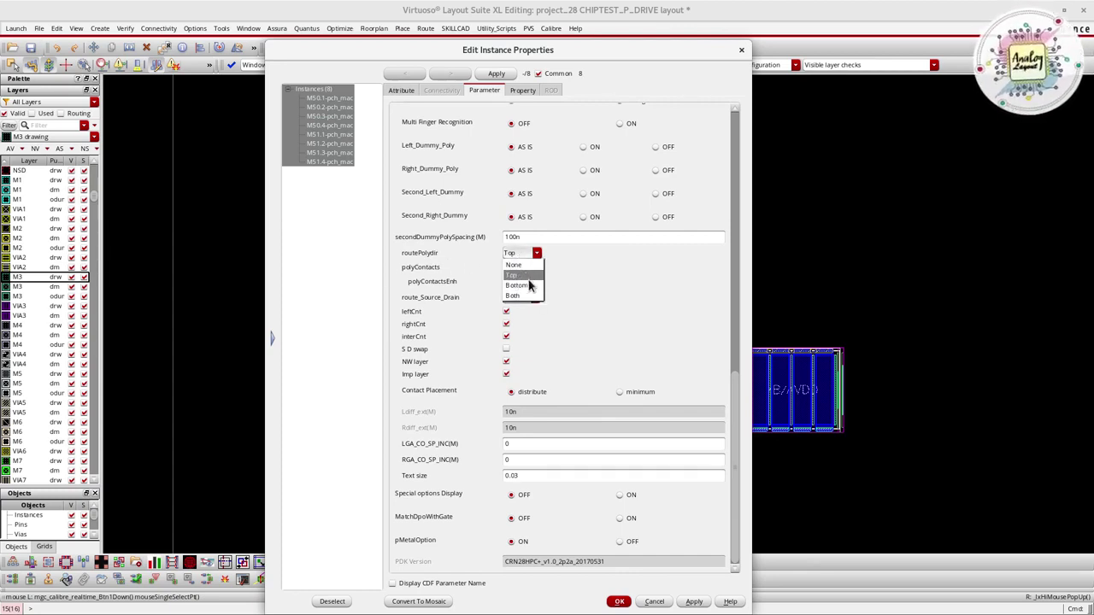
pyautogui.click(527, 277)
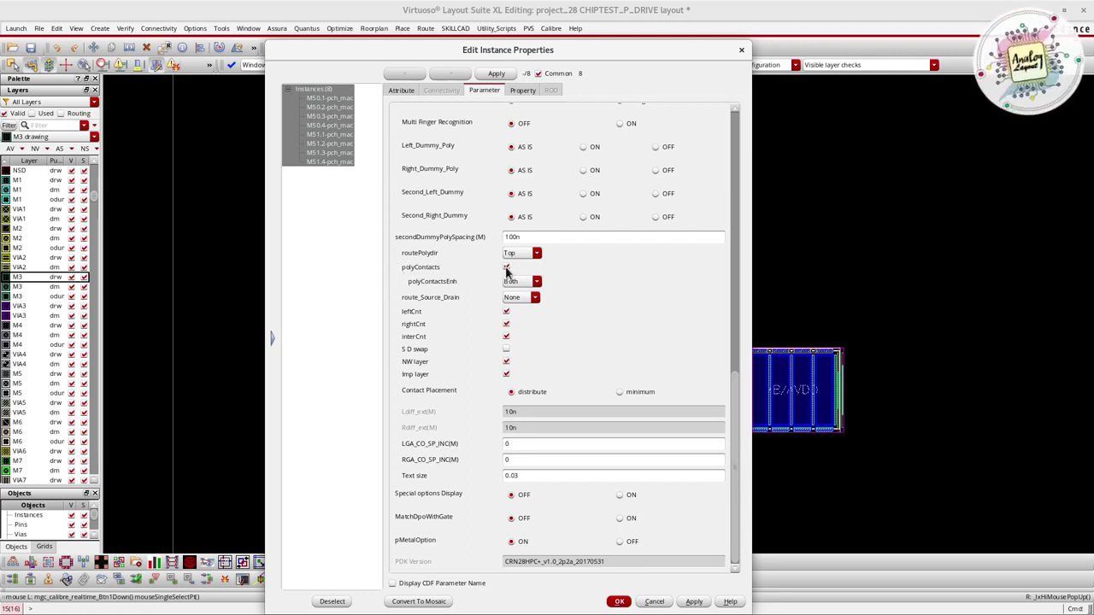
pyautogui.click(534, 282)
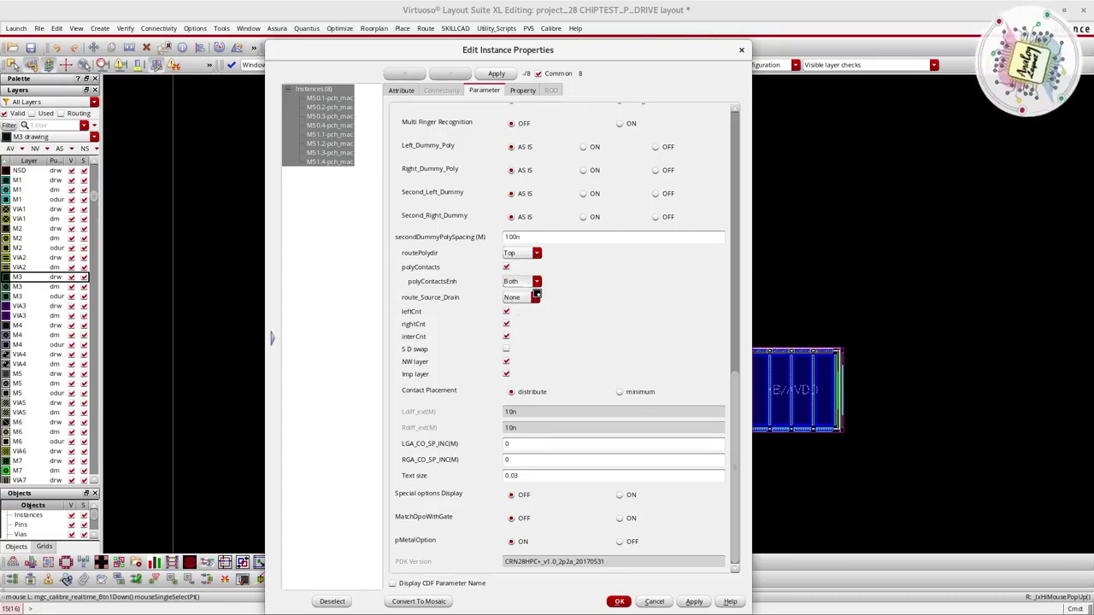
pyautogui.scroll(1, 536, 283)
pyautogui.click(694, 602)
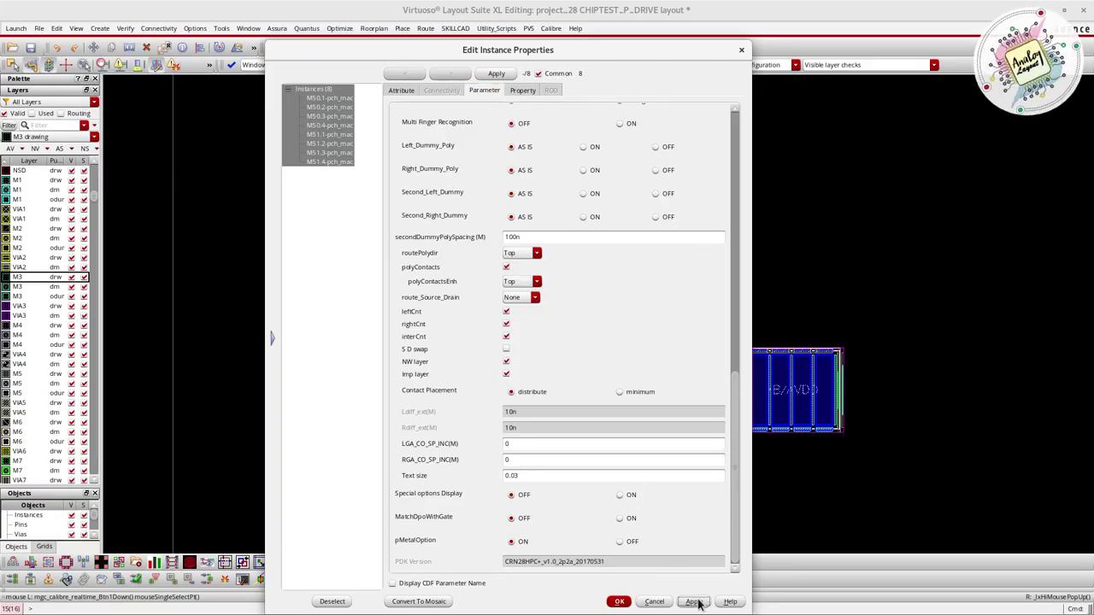
pyautogui.click(654, 601)
# Check the gate contacts at the upper and lower ends of the COMPN row's first transistor
pyautogui.scroll(2, 398, 236)
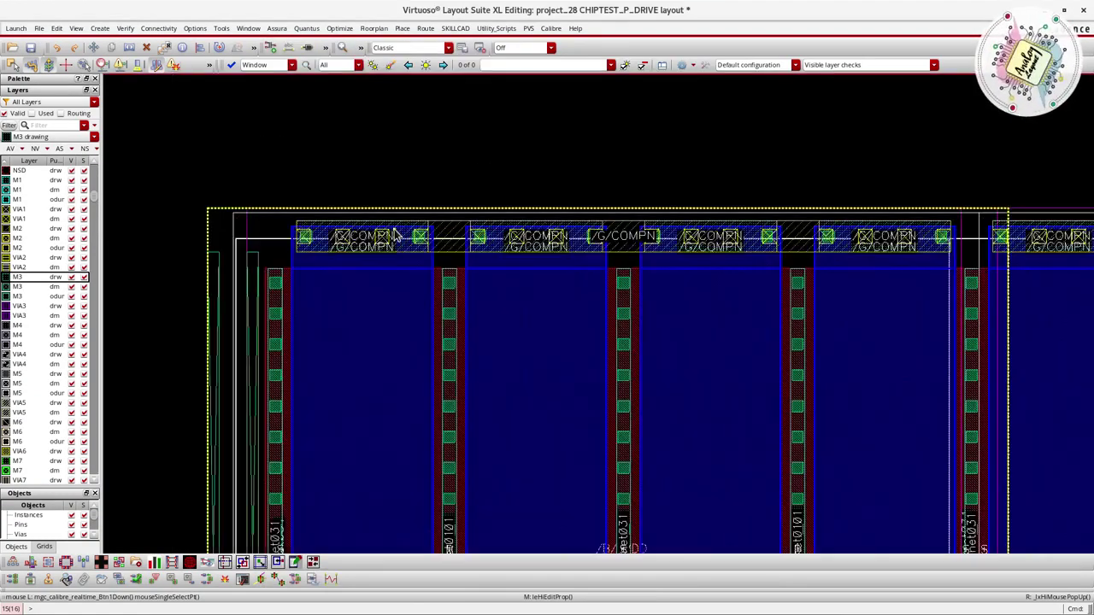
pyautogui.scroll(-2, 459, 178)
pyautogui.scroll(2, 364, 184)
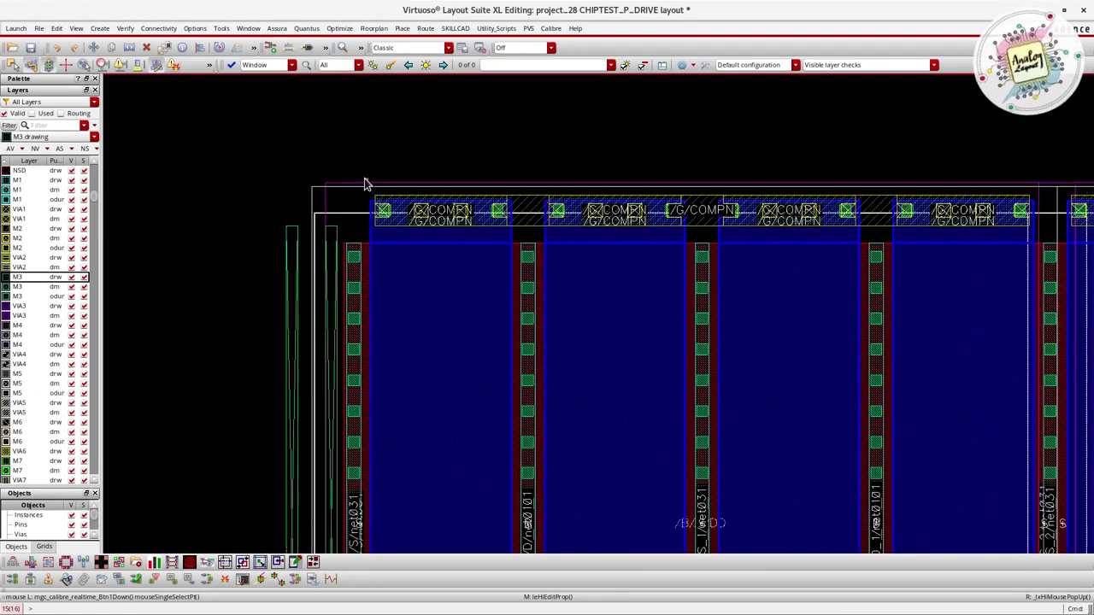
pyautogui.moveTo(339, 168); pyautogui.dragTo(635, 269)
pyautogui.scroll(-2, 542, 136)
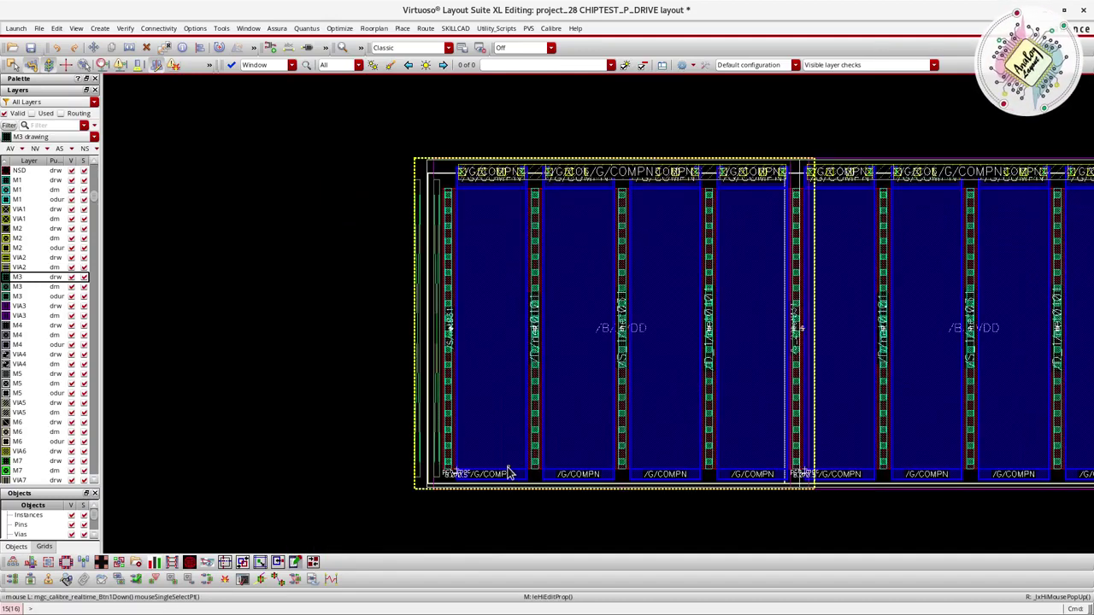
pyautogui.scroll(4, 493, 466)
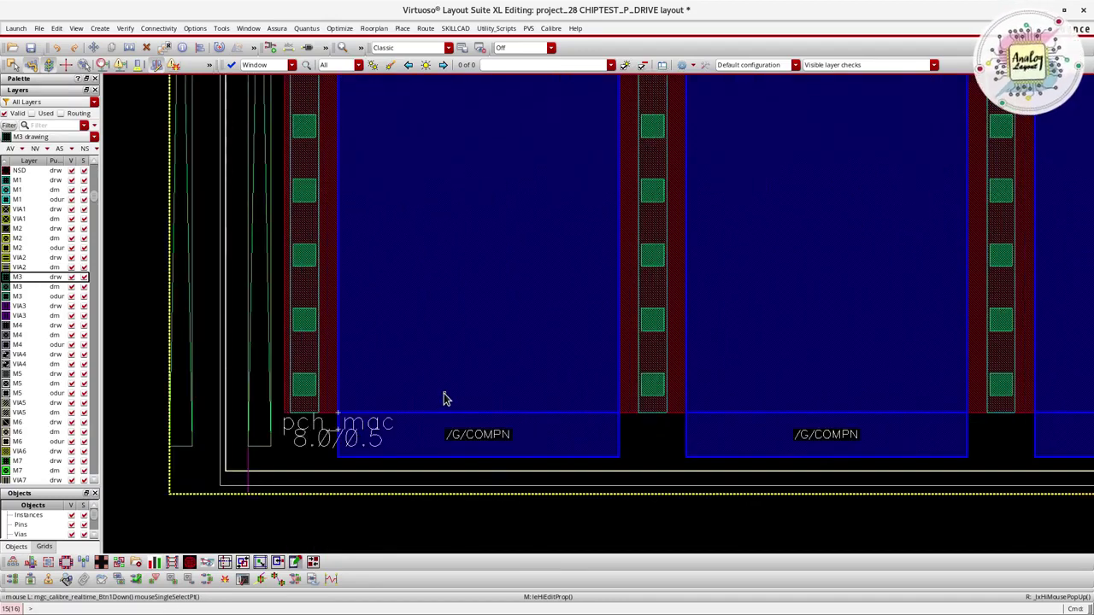
pyautogui.scroll(-2, 443, 399)
pyautogui.click(336, 520)
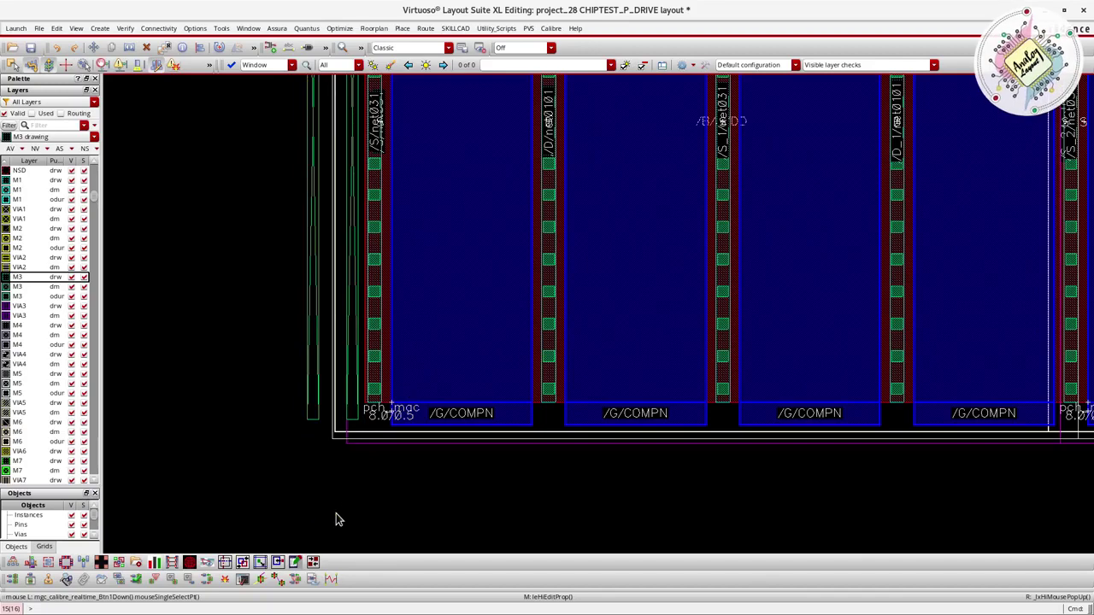
# Set routePolydir and polyContactsEnh to Both for all eight M50 and M51 transistors
pyautogui.scroll(-2, 403, 359)
pyautogui.scroll(-2, 427, 348)
pyautogui.moveTo(1089, 205); pyautogui.dragTo(396, 530)
pyautogui.click(396, 530)
pyautogui.press('q')
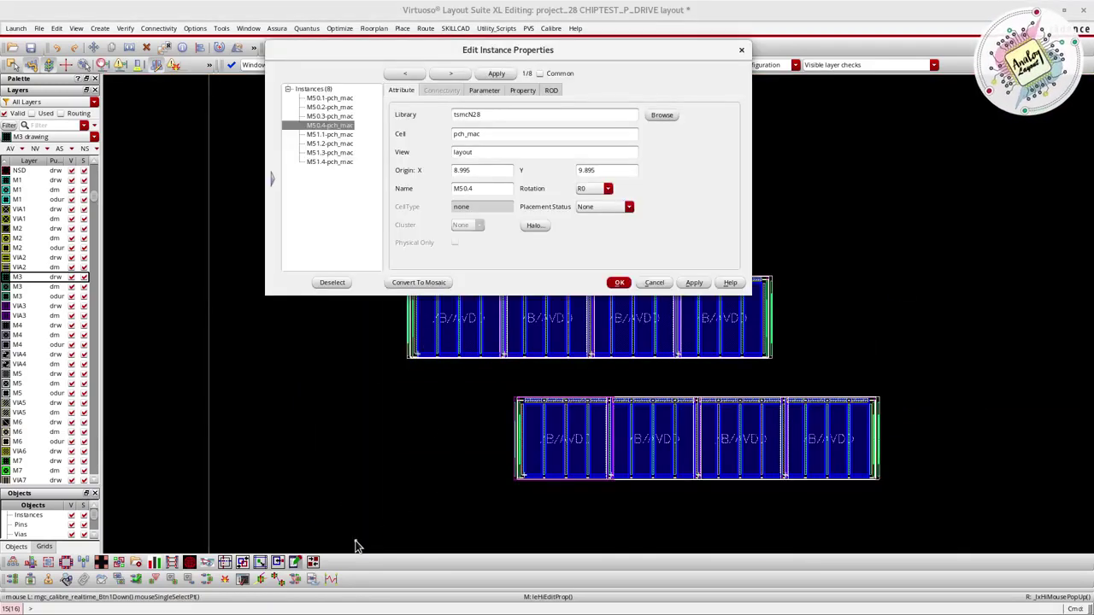
pyautogui.click(314, 90)
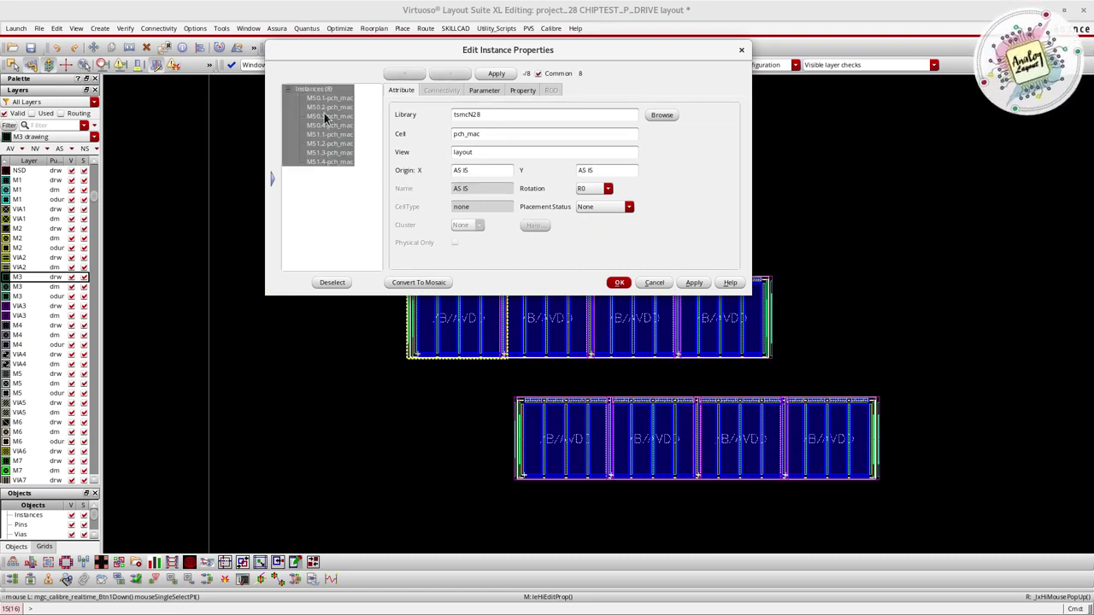
pyautogui.click(485, 90)
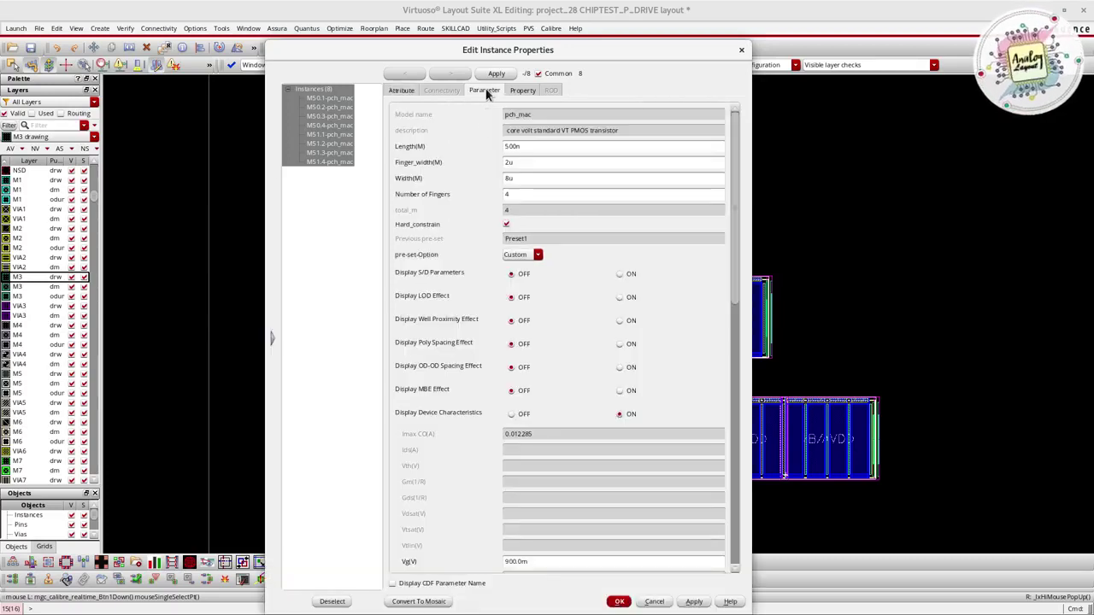
pyautogui.scroll(-2, 563, 389)
pyautogui.scroll(-10, 564, 396)
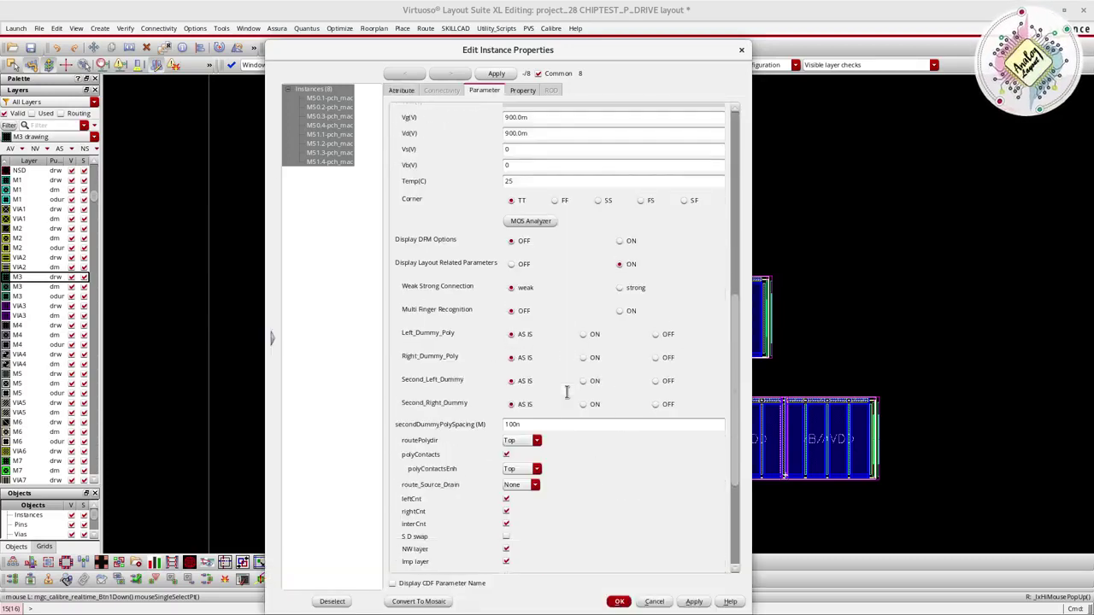
pyautogui.scroll(4, 581, 308)
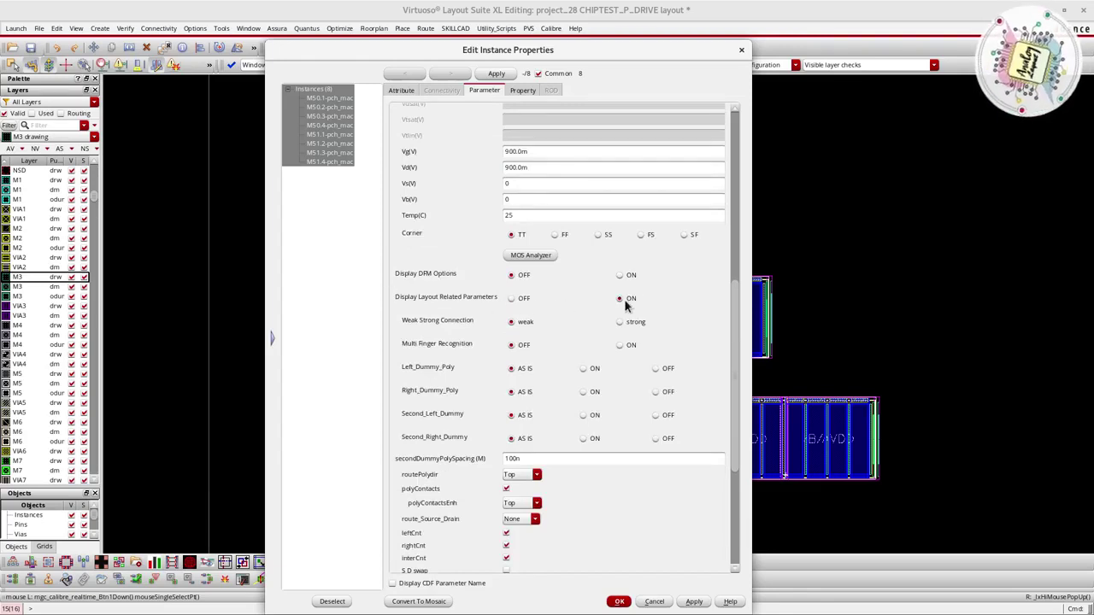
pyautogui.scroll(-3, 625, 306)
pyautogui.scroll(-1, 528, 375)
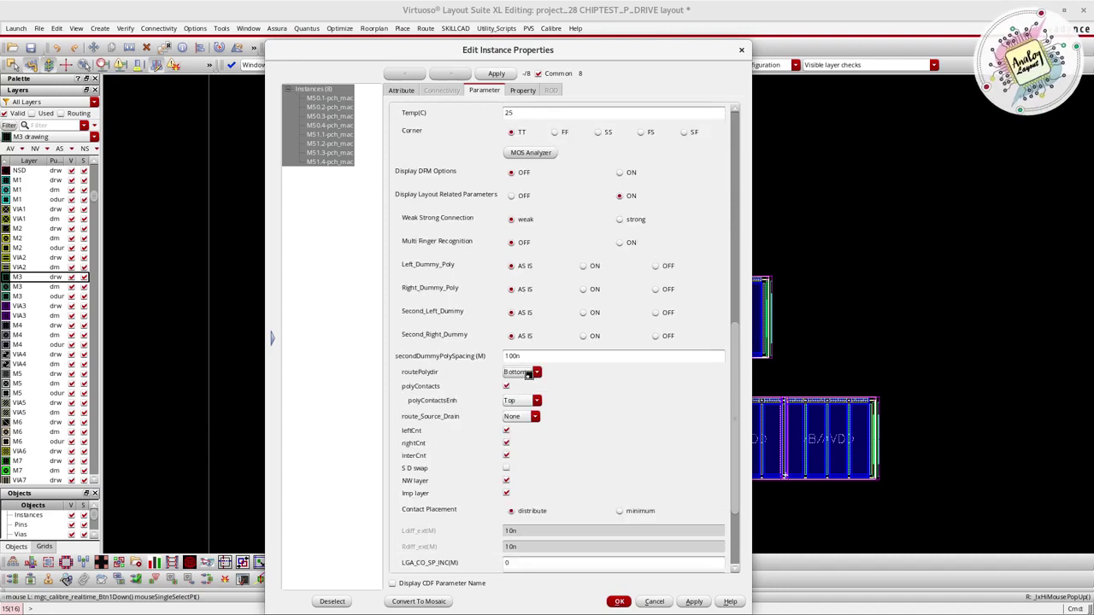
pyautogui.click(528, 374)
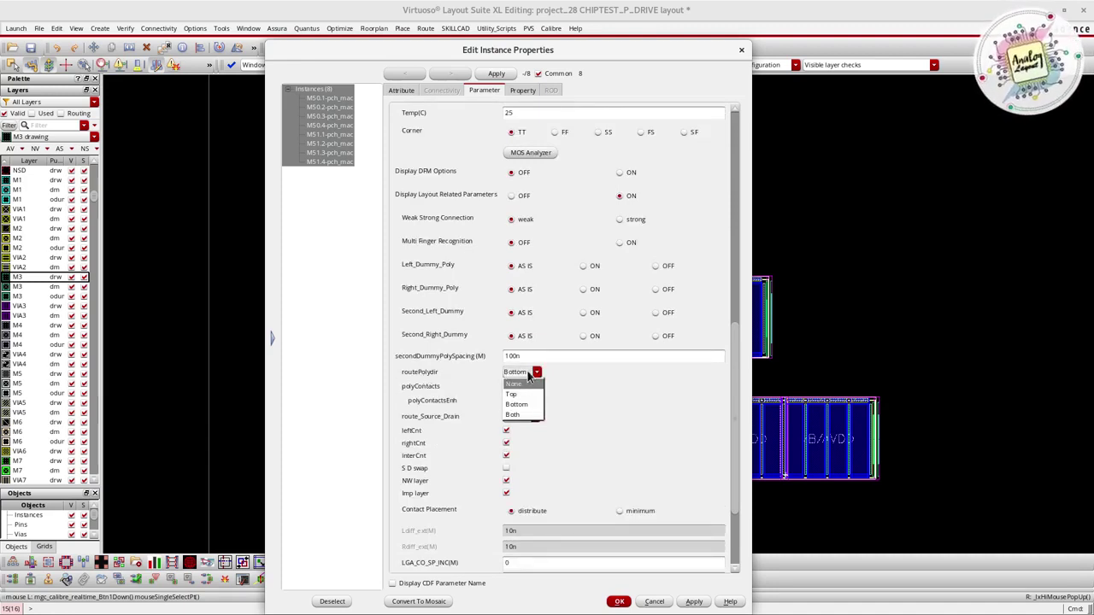
pyautogui.click(516, 414)
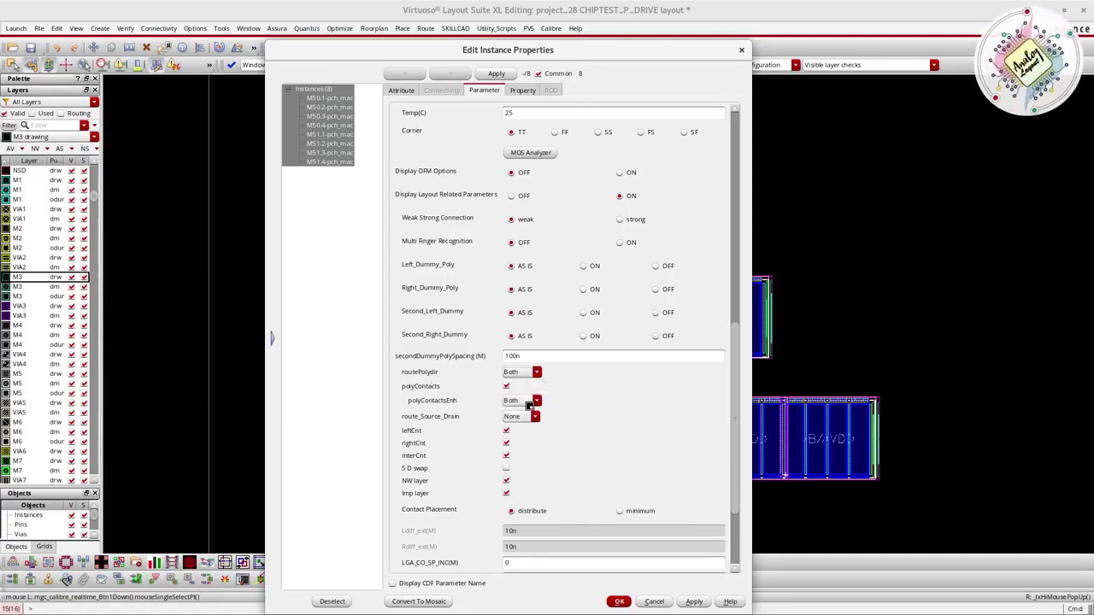
pyautogui.click(535, 404)
pyautogui.click(529, 412)
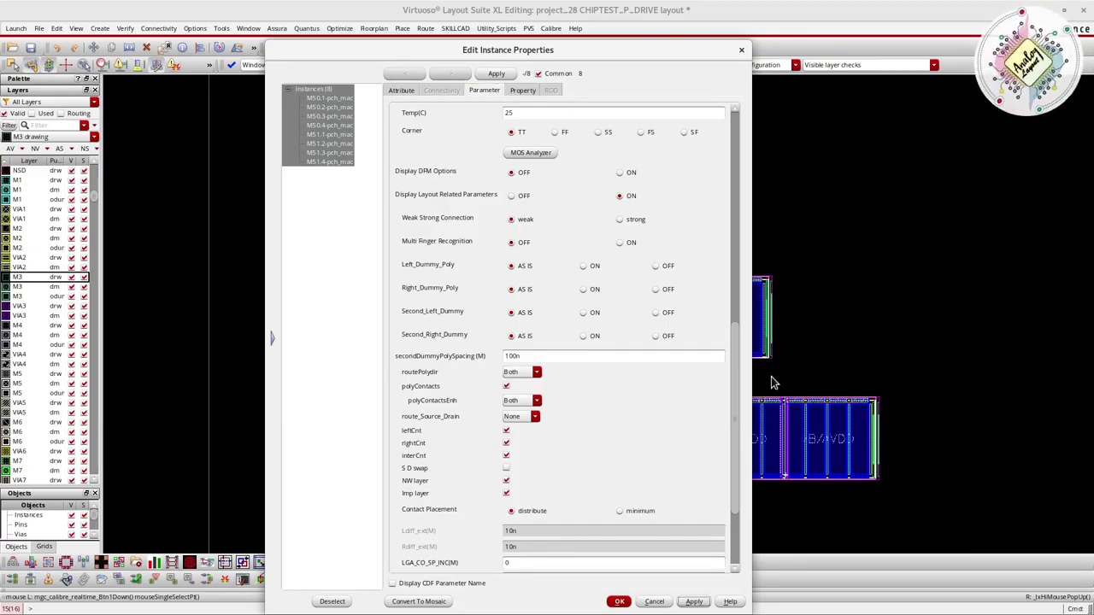
pyautogui.press('Return')
# Examine the gate contacts along the upper and lower gate ends of the COMPN row
pyautogui.scroll(3, 401, 325)
pyautogui.scroll(2, 481, 244)
pyautogui.scroll(-3, 478, 244)
pyautogui.scroll(3, 496, 373)
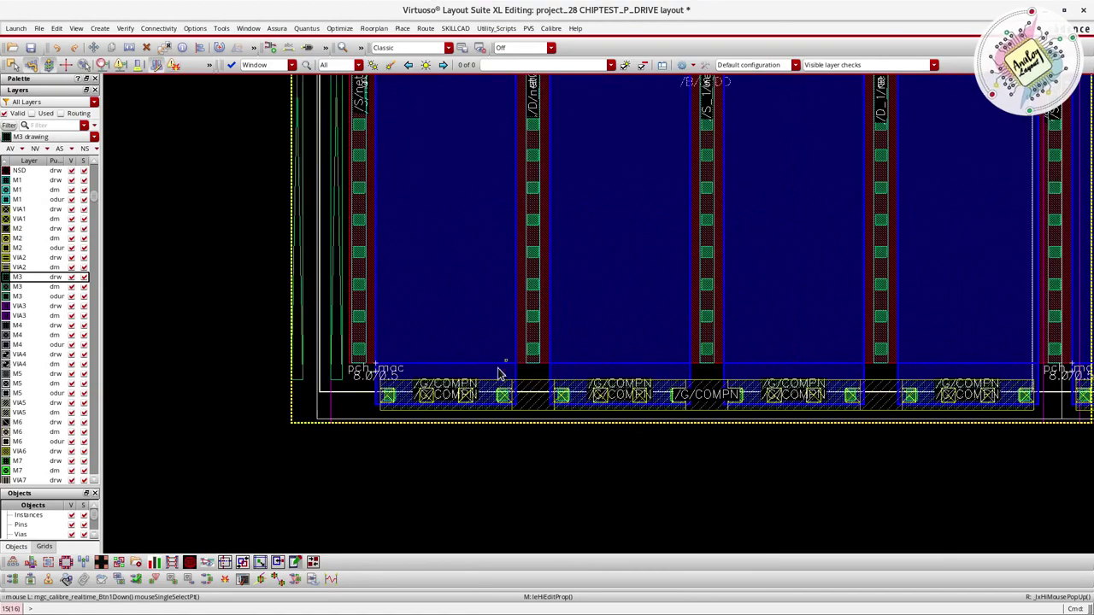
pyautogui.scroll(-2, 547, 408)
pyautogui.scroll(-1, 494, 235)
pyautogui.scroll(2, 518, 176)
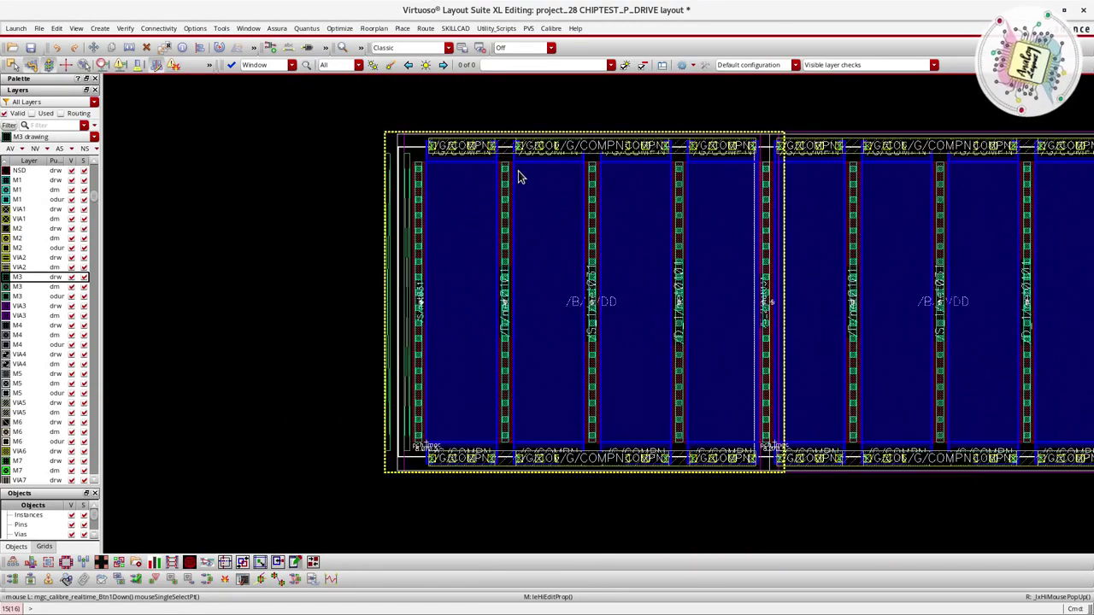
pyautogui.scroll(-2, 525, 193)
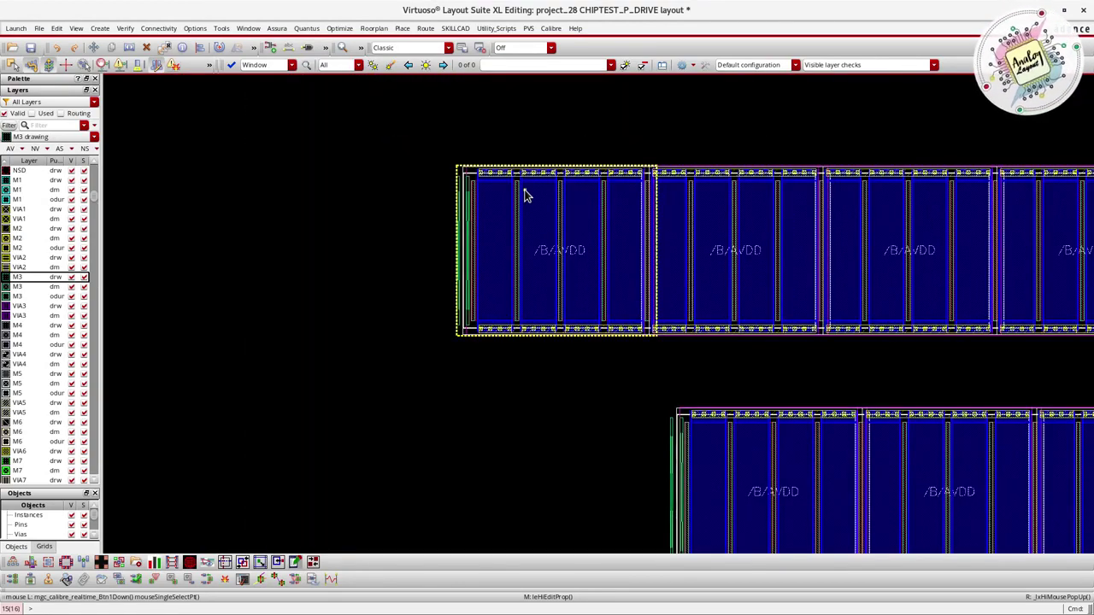
pyautogui.scroll(2, 508, 176)
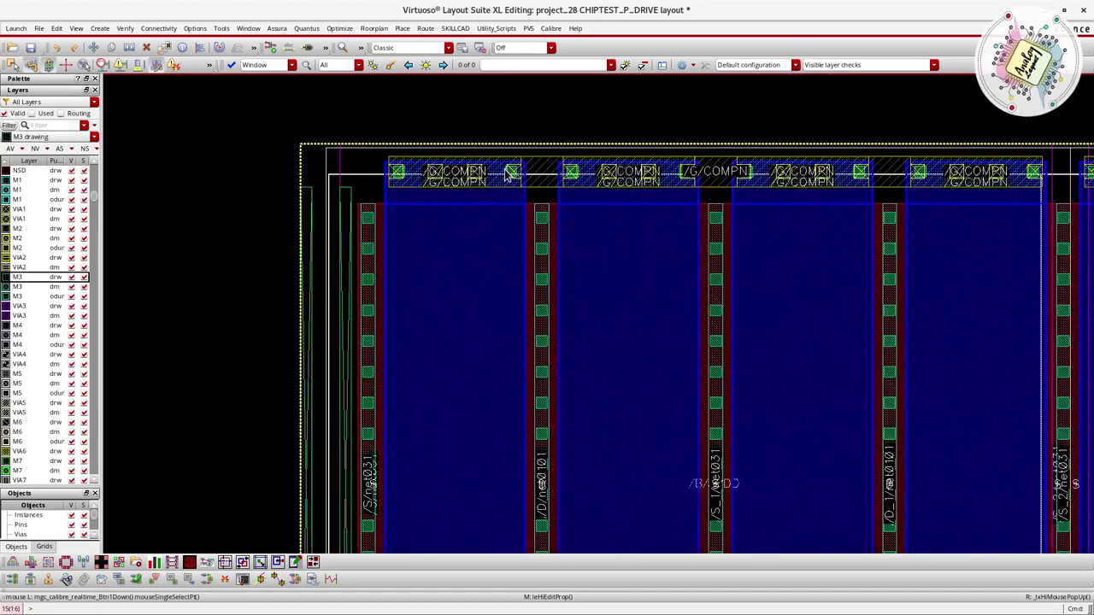
pyautogui.scroll(-1, 506, 166)
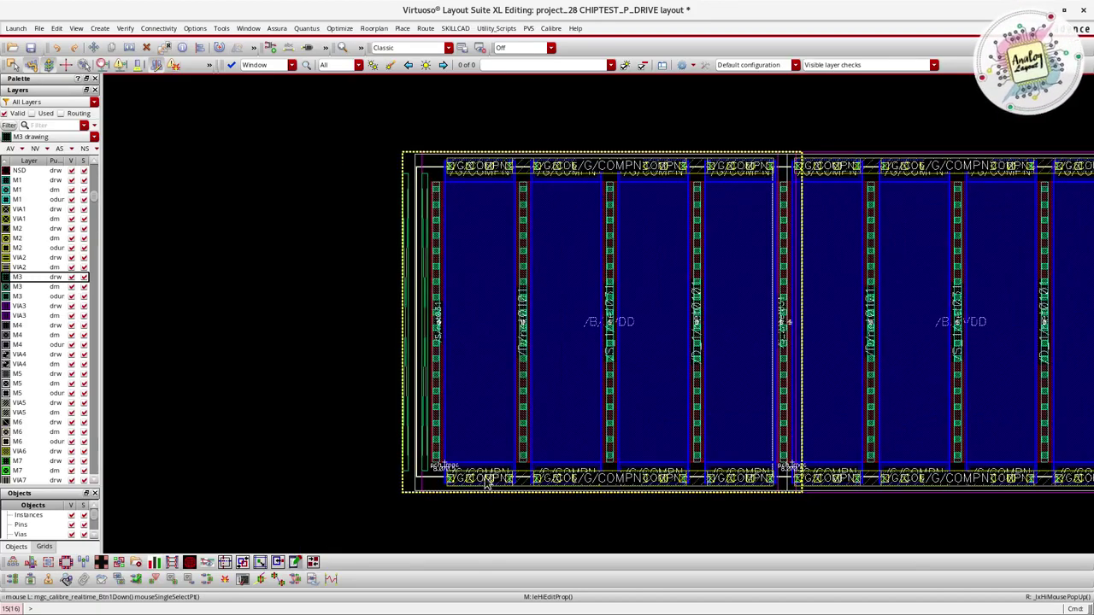
pyautogui.scroll(-1, 436, 357)
pyautogui.click(618, 253)
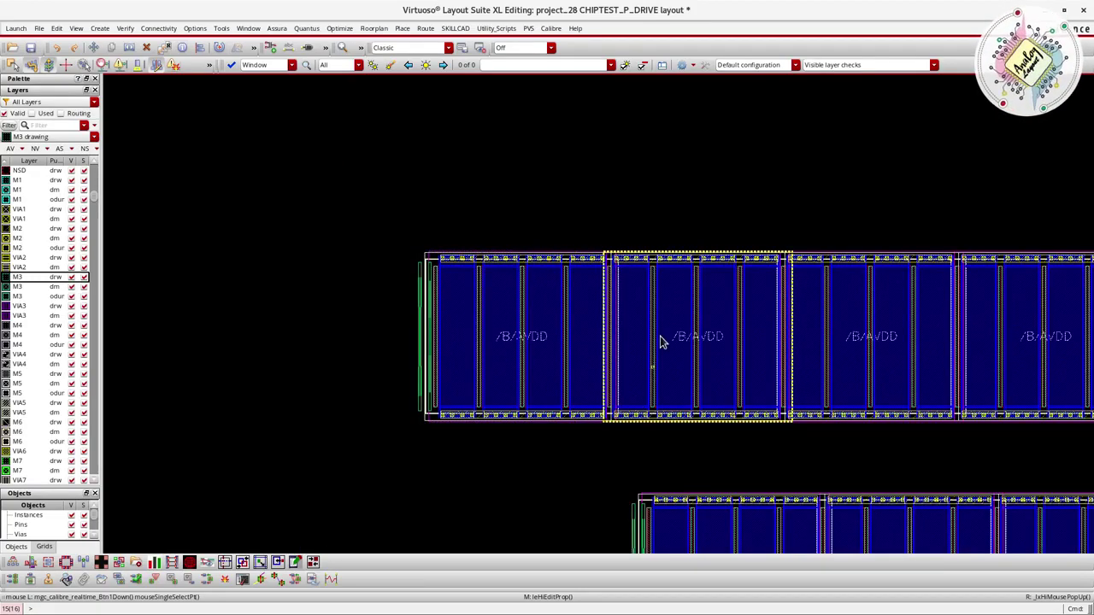
pyautogui.scroll(2, 618, 254)
pyautogui.scroll(-1, 538, 265)
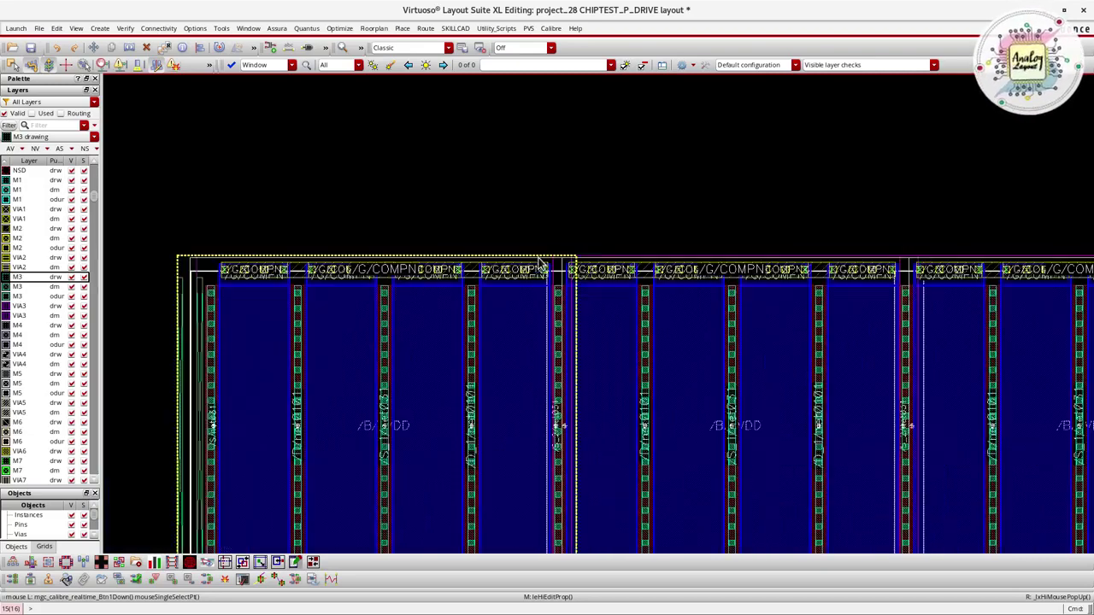
pyautogui.scroll(-1, 515, 240)
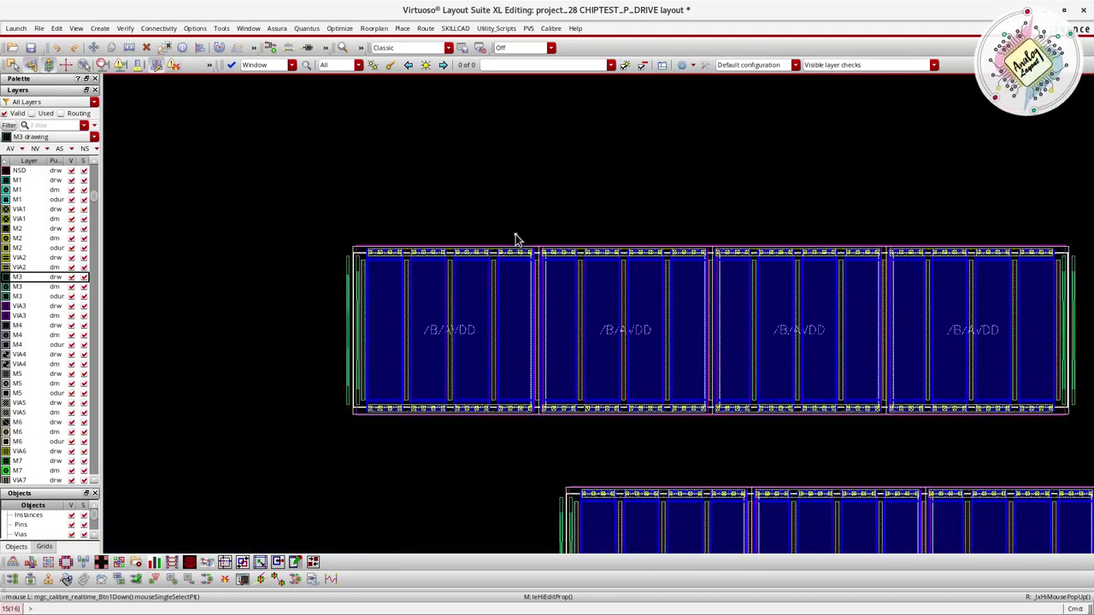
pyautogui.scroll(-1, 515, 239)
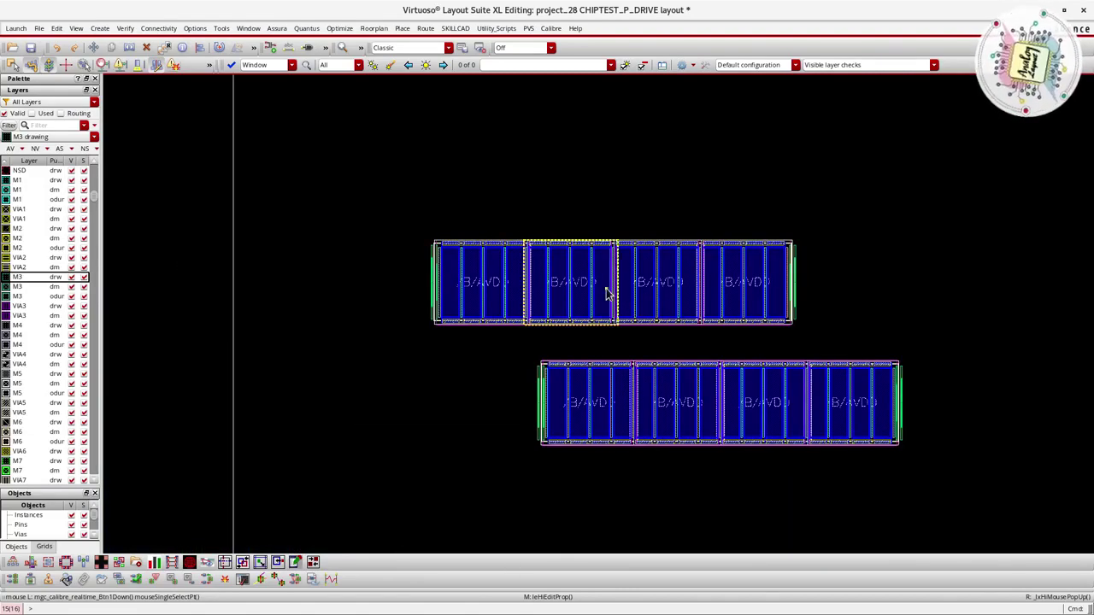
# Set route_Source_Drain to Source for all eight M50 and M51 transistors and apply the change
pyautogui.moveTo(1092, 203); pyautogui.dragTo(353, 499)
pyautogui.press('q')
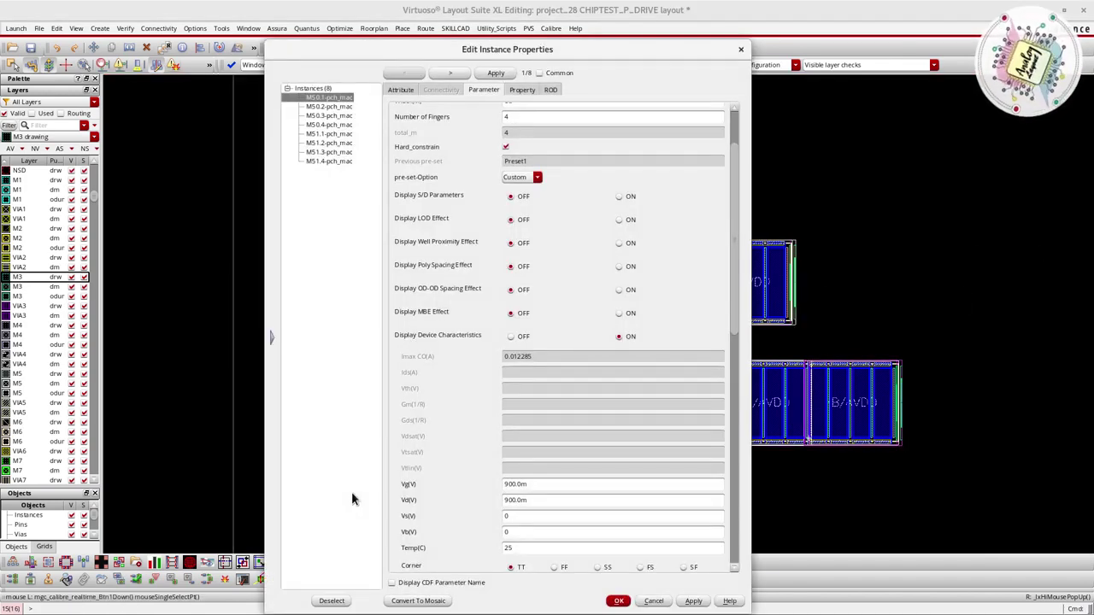
pyautogui.click(314, 88)
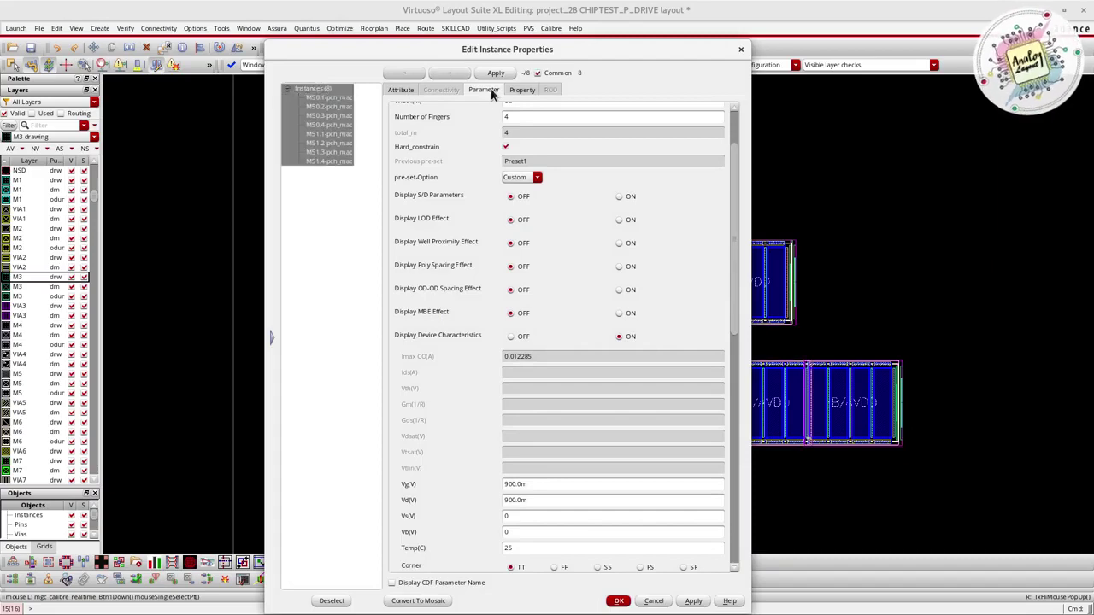
pyautogui.moveTo(734, 301); pyautogui.dragTo(736, 540)
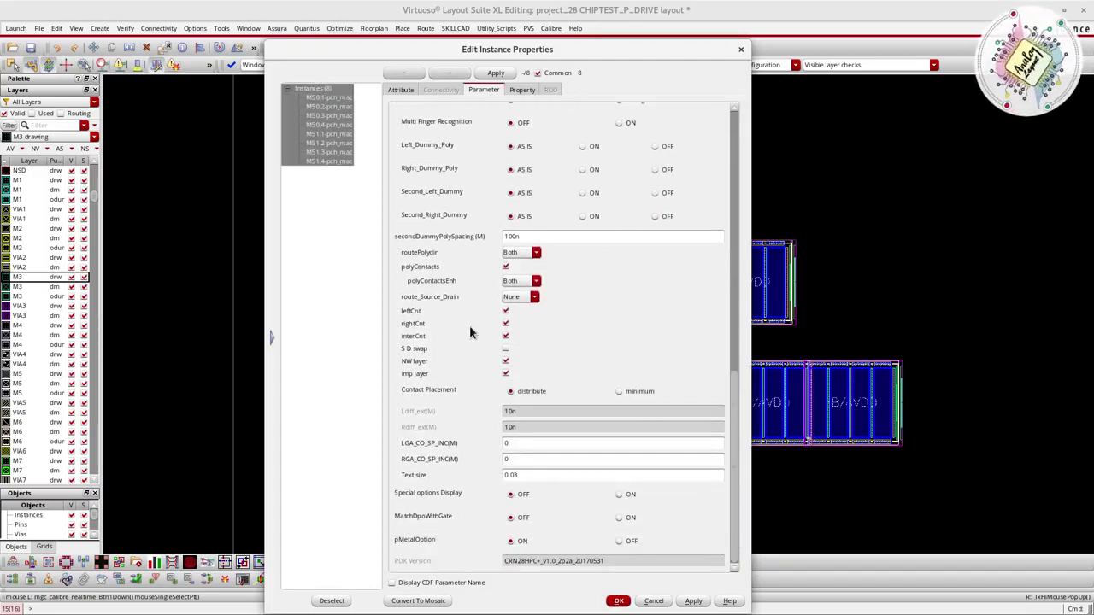
pyautogui.click(515, 299)
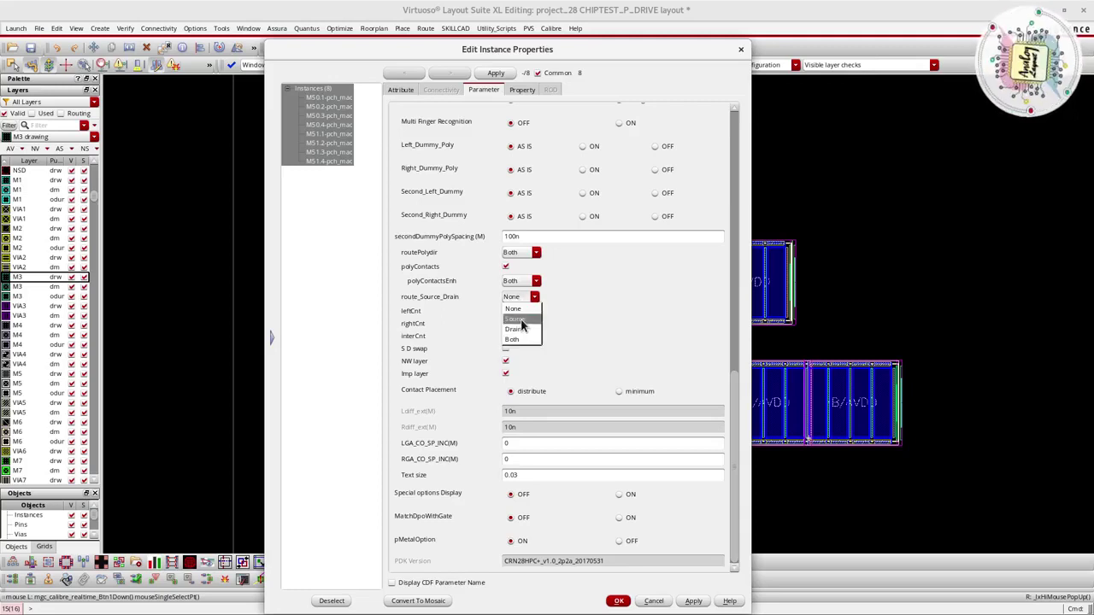
pyautogui.click(694, 603)
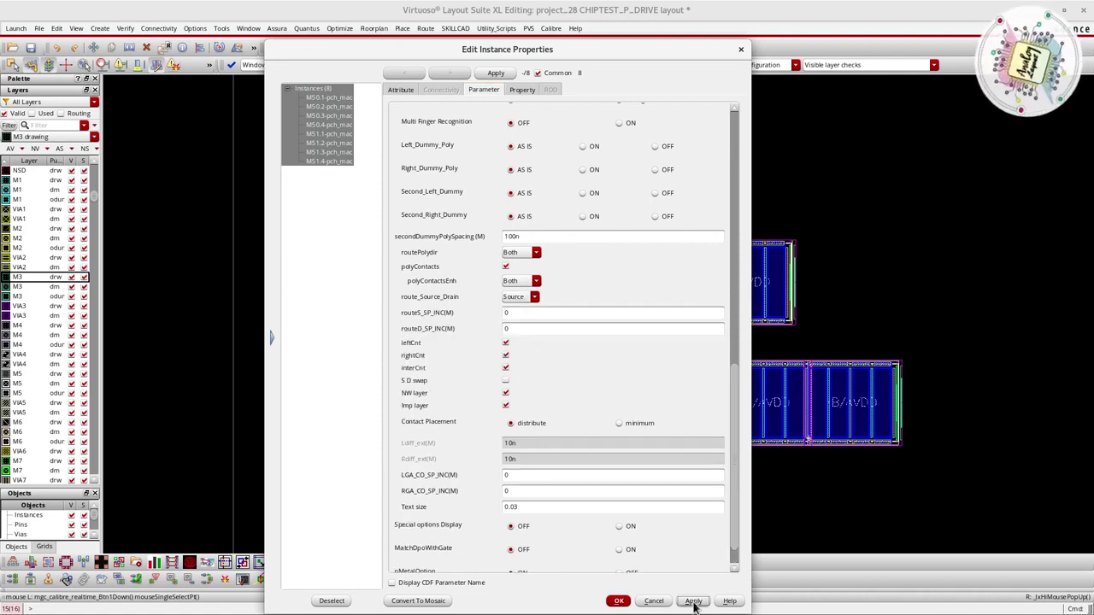
pyautogui.press('Return')
# Move one COMPN transistor out of the overlapping stack to a free spot on its right
pyautogui.scroll(2, 736, 256)
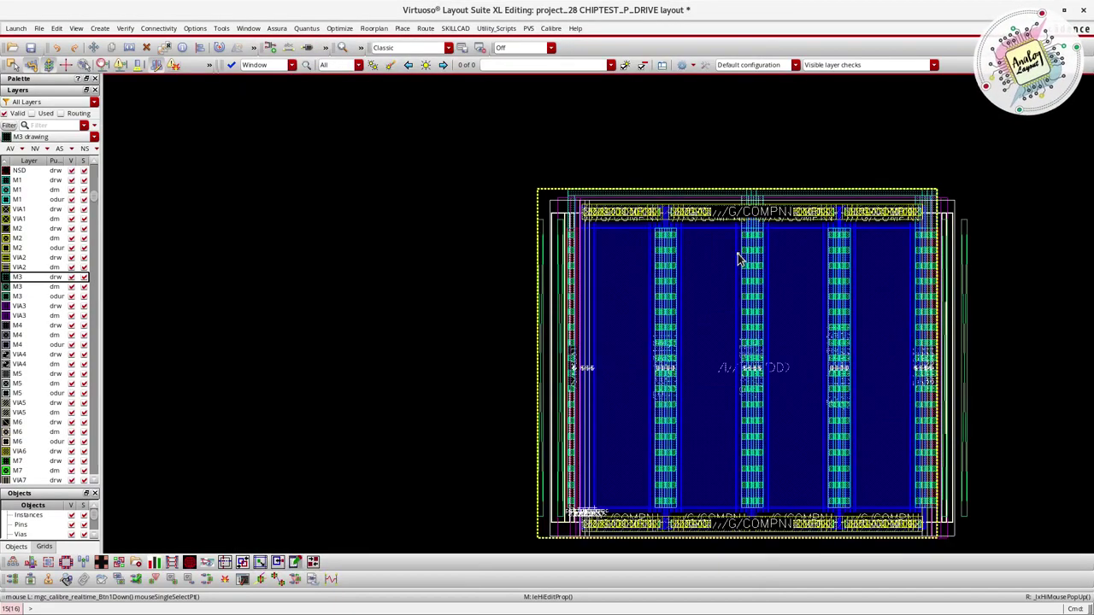
pyautogui.scroll(3, 583, 251)
pyautogui.scroll(-2, 583, 253)
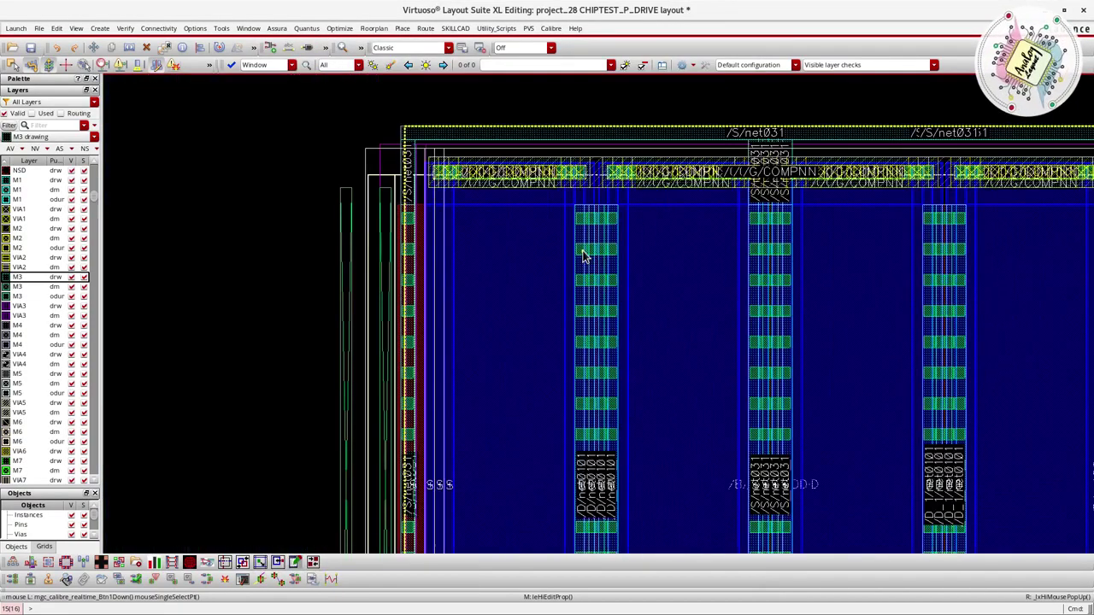
pyautogui.scroll(-2, 586, 253)
pyautogui.scroll(3, 621, 246)
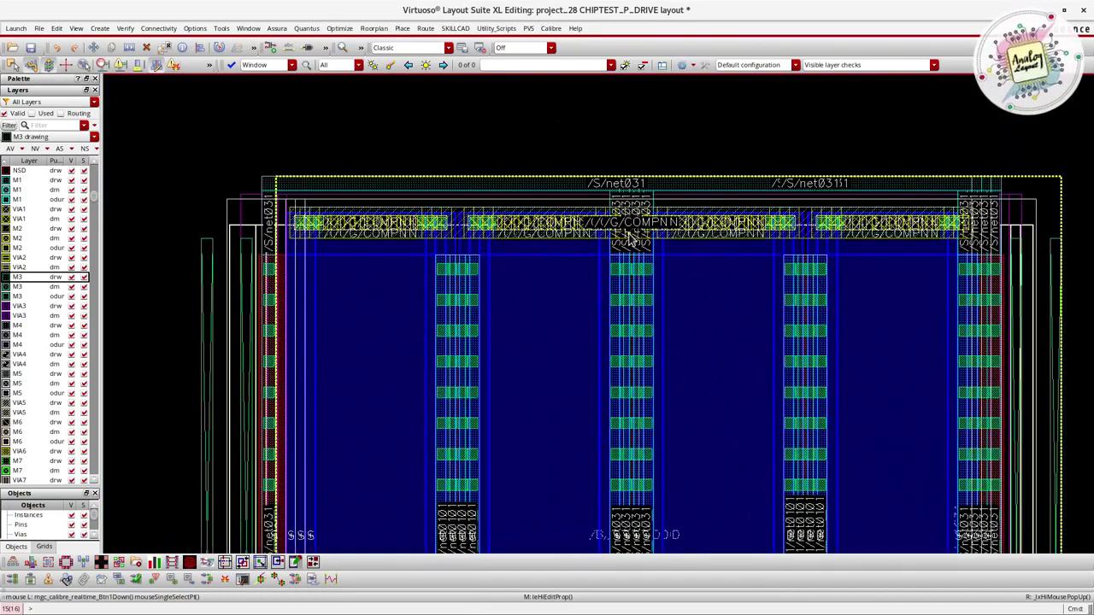
pyautogui.scroll(-3, 547, 342)
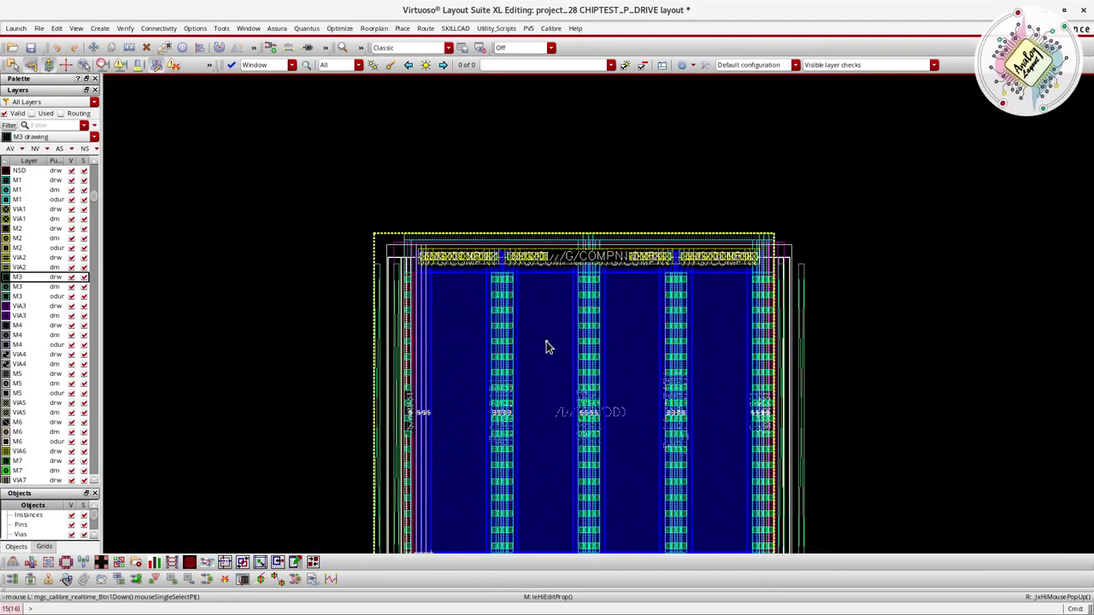
pyautogui.press('m')
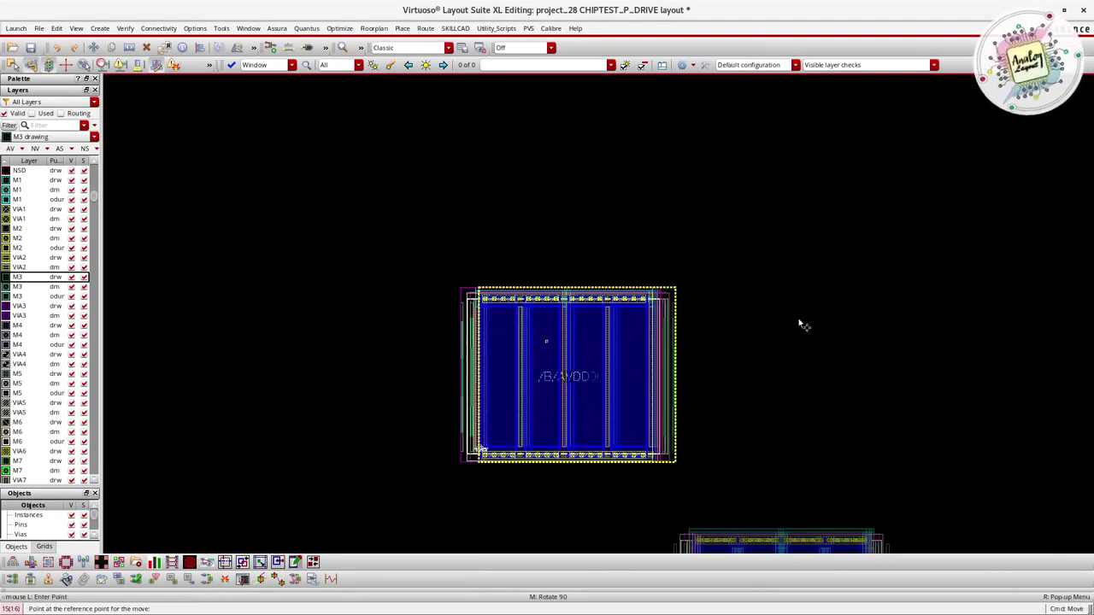
pyautogui.click(576, 354)
pyautogui.click(598, 362)
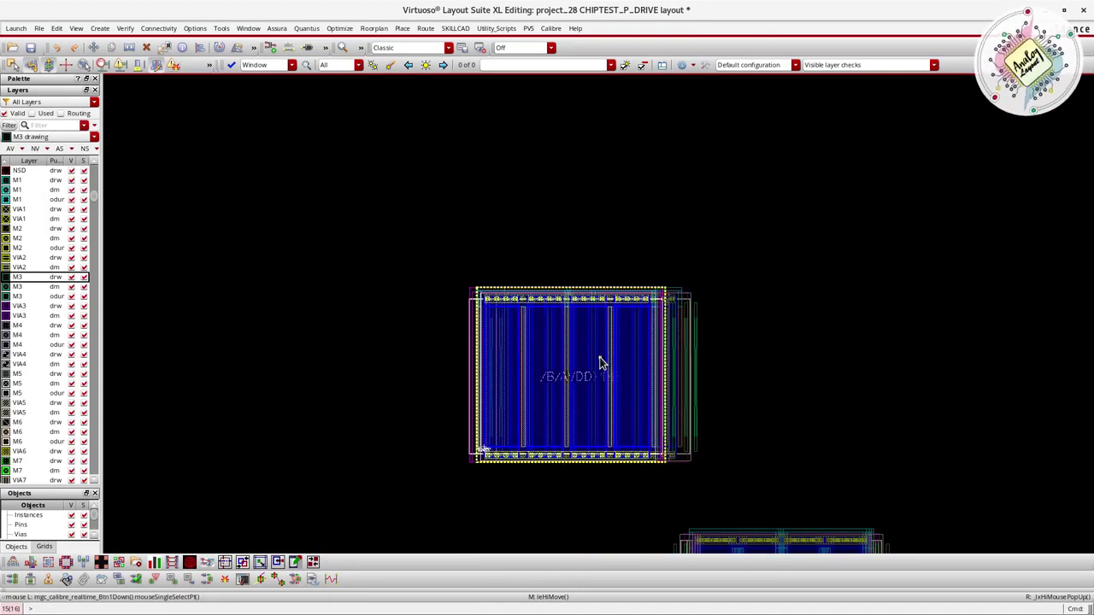
pyautogui.click(624, 362)
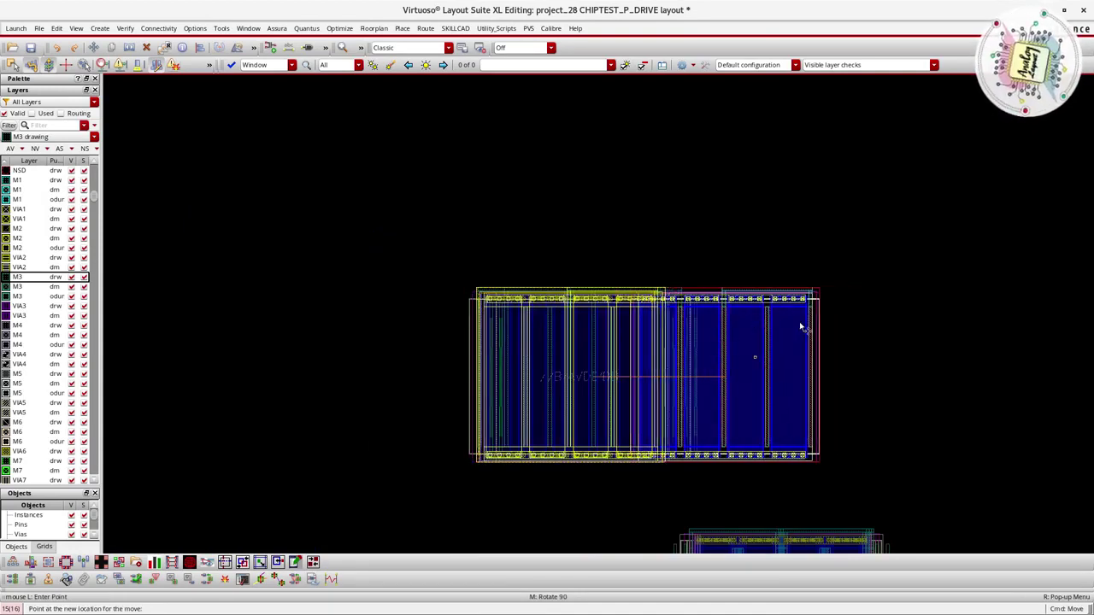
pyautogui.press('Escape')
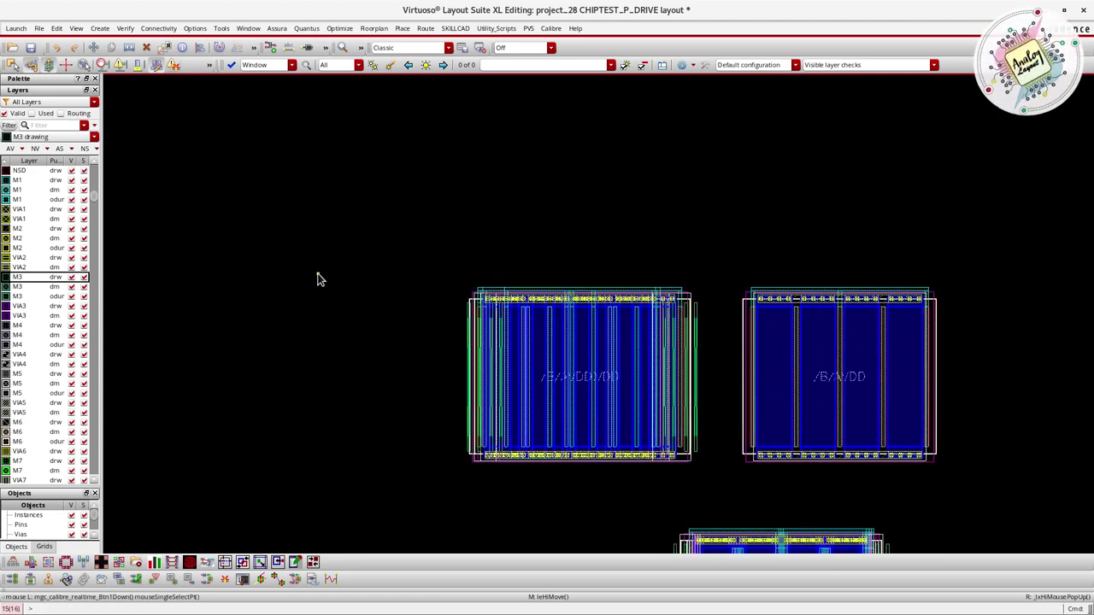
# Inspect the source routing around the separated COMPN transistor and its upper and lower gate contacts
pyautogui.keyDown('ctrl'); pyautogui.scroll(5, 864, 290); pyautogui.keyUp('ctrl')
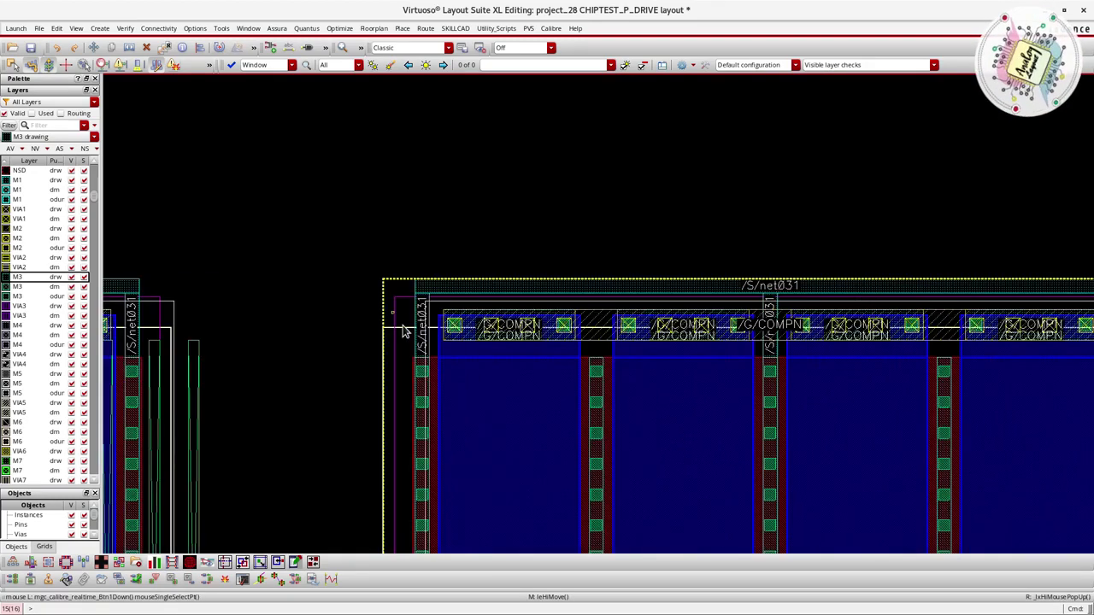
pyautogui.keyDown('ctrl'); pyautogui.scroll(-2, 462, 224); pyautogui.keyUp('ctrl')
pyautogui.keyDown('ctrl'); pyautogui.scroll(3, 459, 253); pyautogui.keyUp('ctrl')
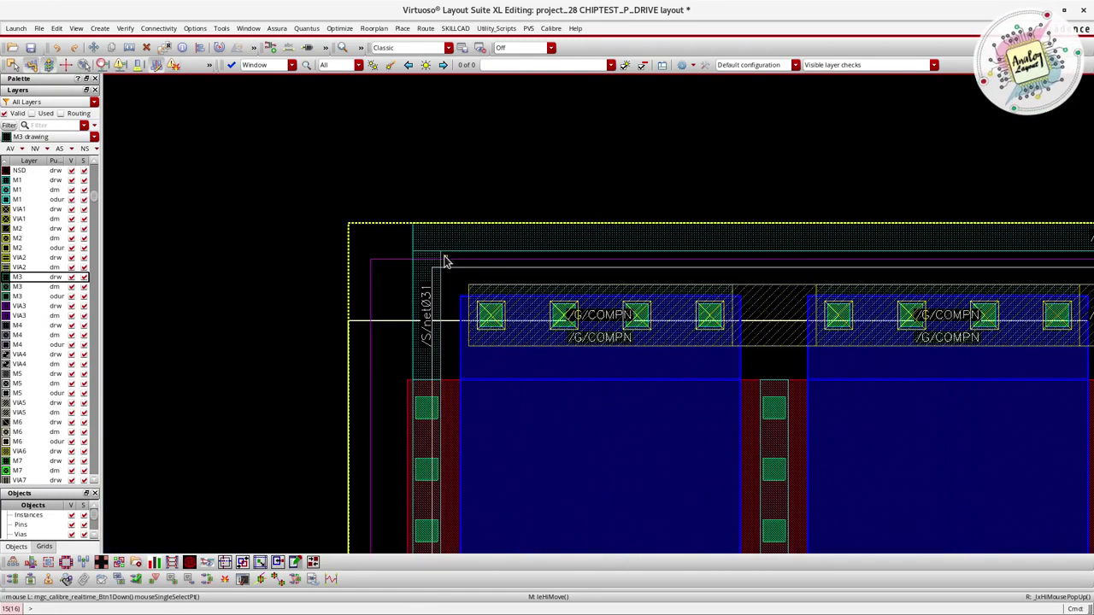
pyautogui.keyDown('ctrl'); pyautogui.scroll(-4, 481, 224); pyautogui.keyUp('ctrl')
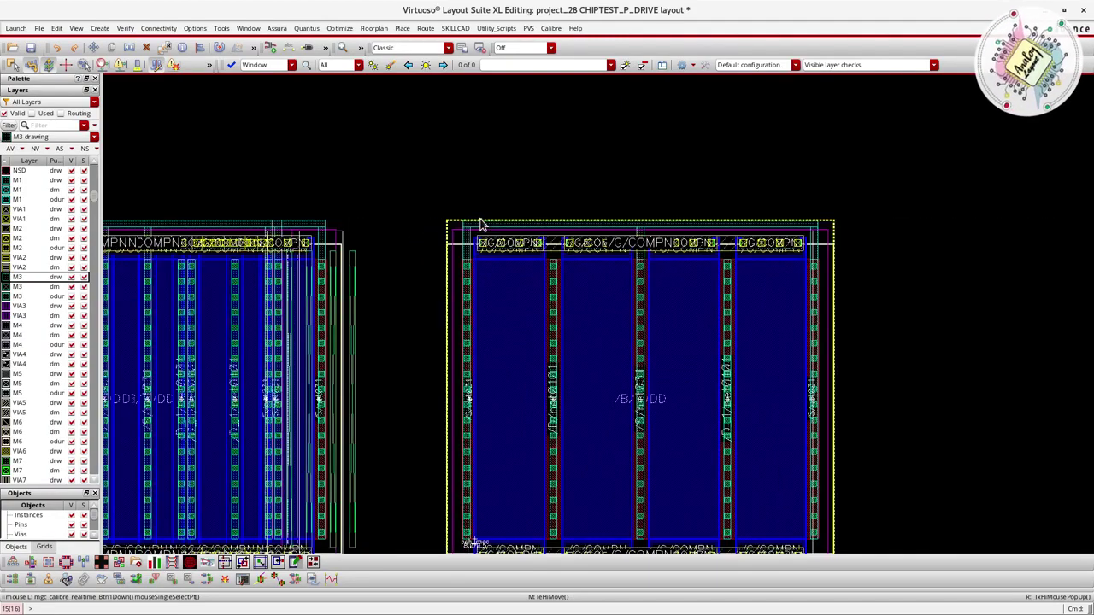
pyautogui.keyDown('ctrl'); pyautogui.scroll(-2, 842, 178); pyautogui.keyUp('ctrl')
pyautogui.keyDown('ctrl'); pyautogui.scroll(2, 699, 355); pyautogui.keyUp('ctrl')
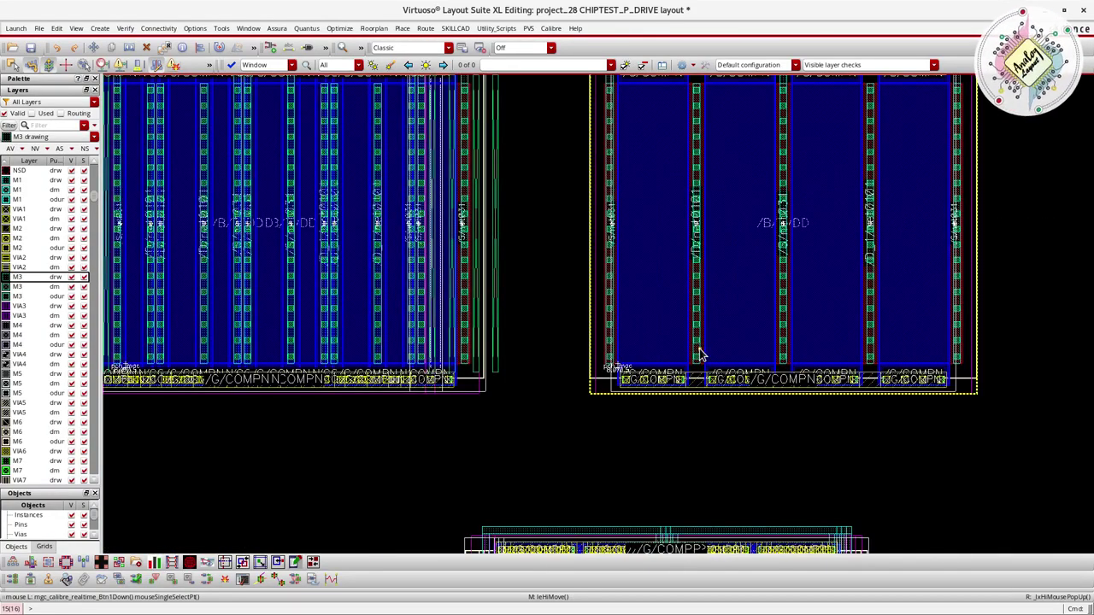
# Undo the COMPN transistor's move and the source routing change on the M50 and M51 transistors
pyautogui.keyDown('ctrl'); pyautogui.scroll(-2, 699, 355); pyautogui.keyUp('ctrl')
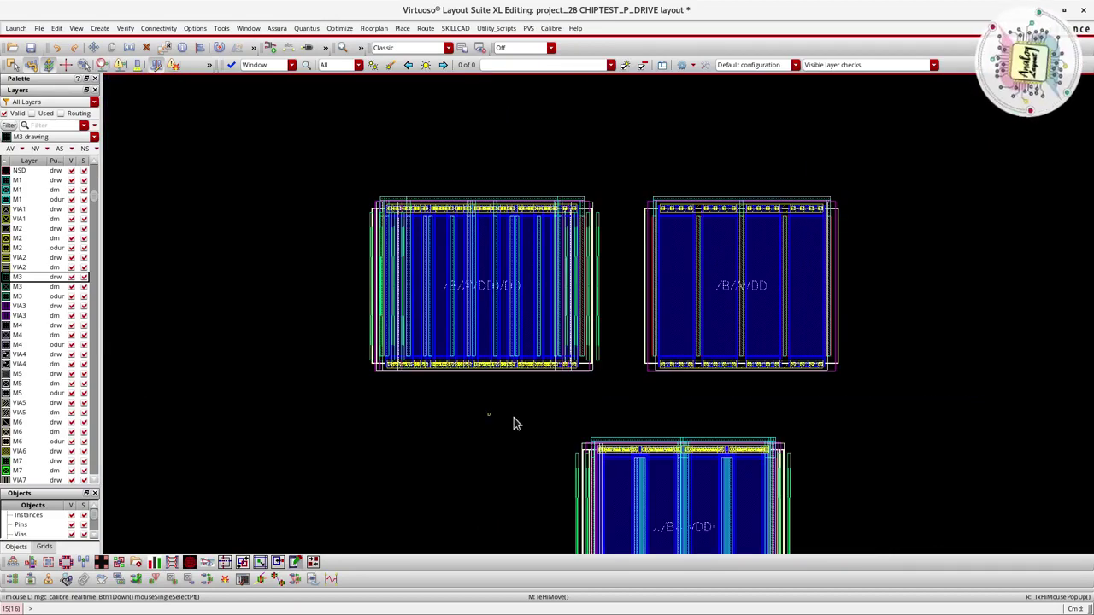
pyautogui.press('u')
pyautogui.press('u')
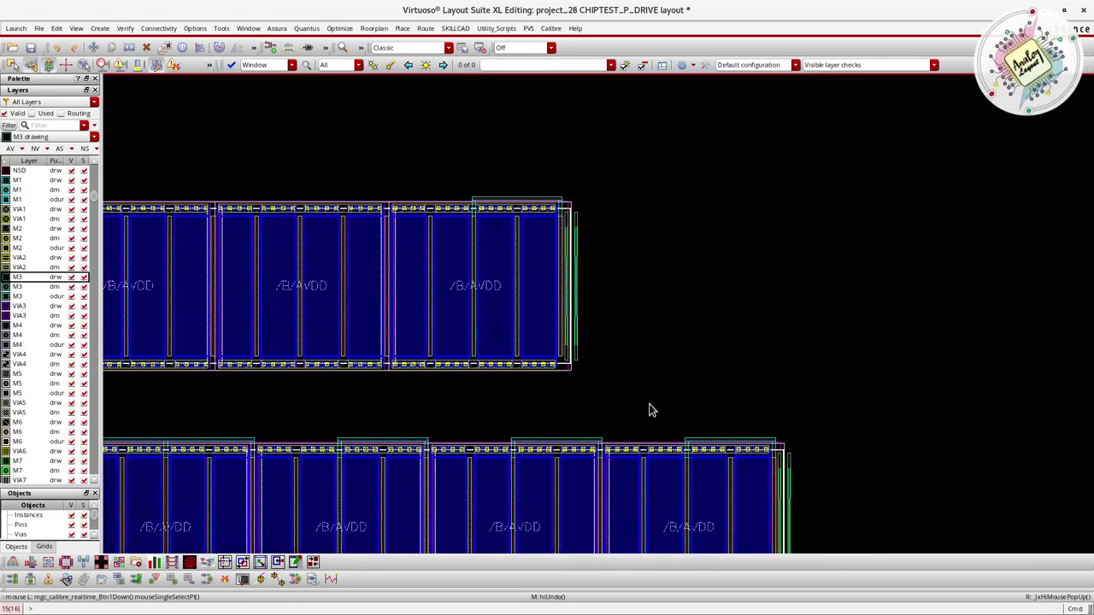
pyautogui.keyDown('ctrl'); pyautogui.scroll(-2, 699, 250); pyautogui.keyUp('ctrl')
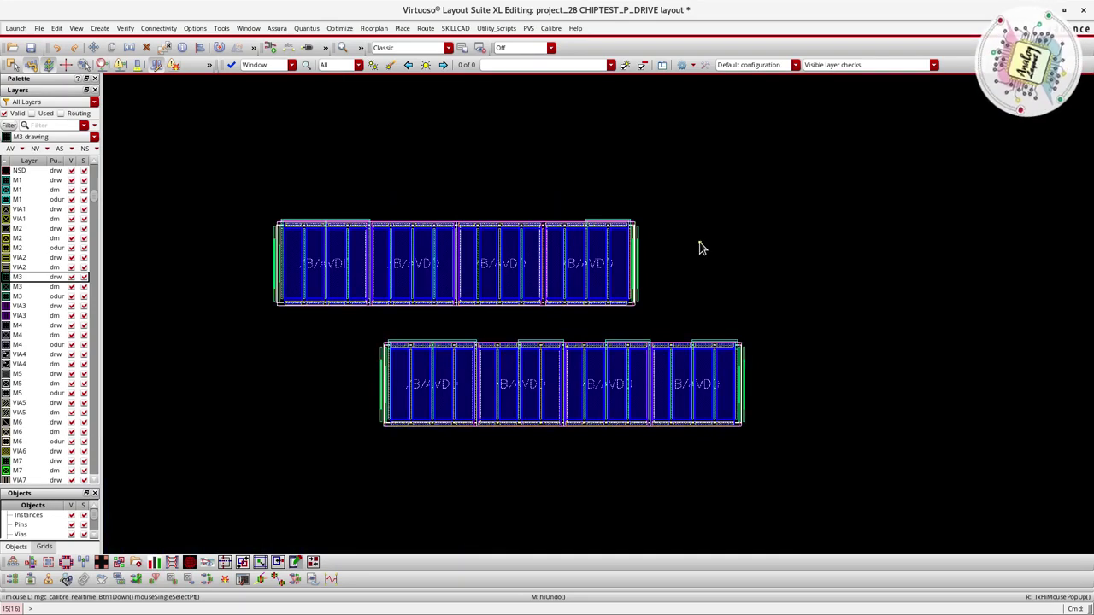
pyautogui.keyDown('ctrl'); pyautogui.scroll(2, 295, 234); pyautogui.keyUp('ctrl')
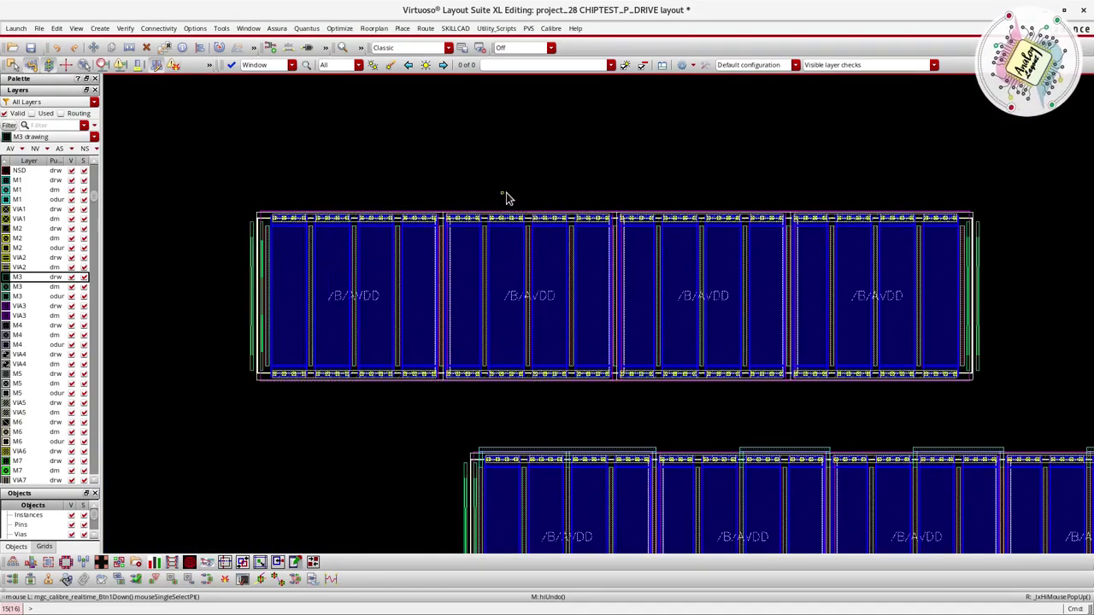
pyautogui.keyDown('ctrl'); pyautogui.scroll(-2, 519, 197); pyautogui.keyUp('ctrl')
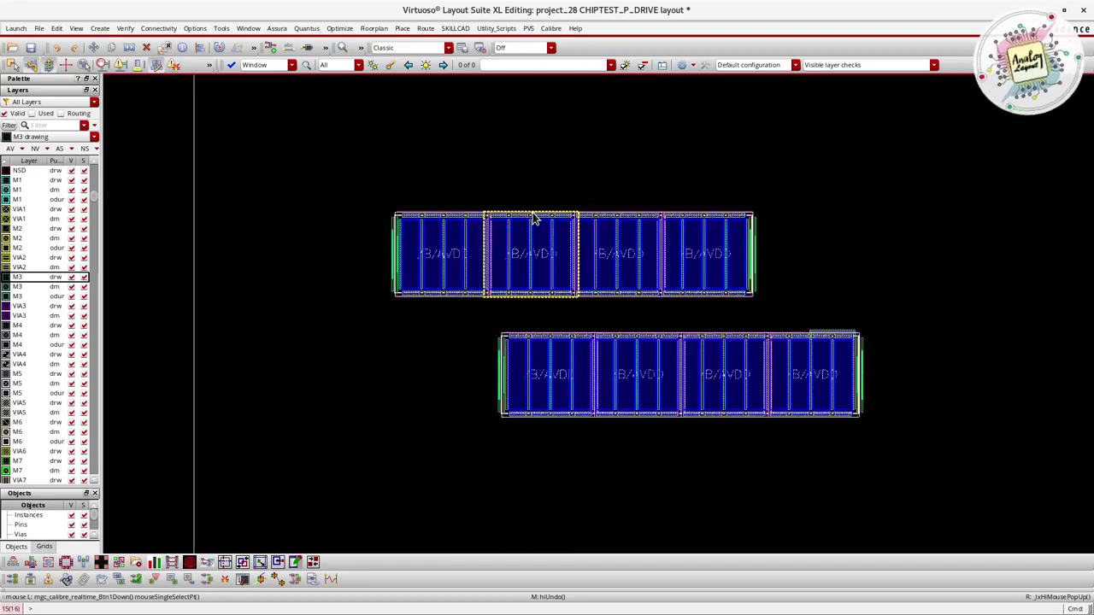
# Set routePolydir to None for all eight M50 and M51 transistors, keeping poly contacts at both gate ends, and apply the change
pyautogui.moveTo(945, 183); pyautogui.dragTo(906, 364)
pyautogui.click(906, 363)
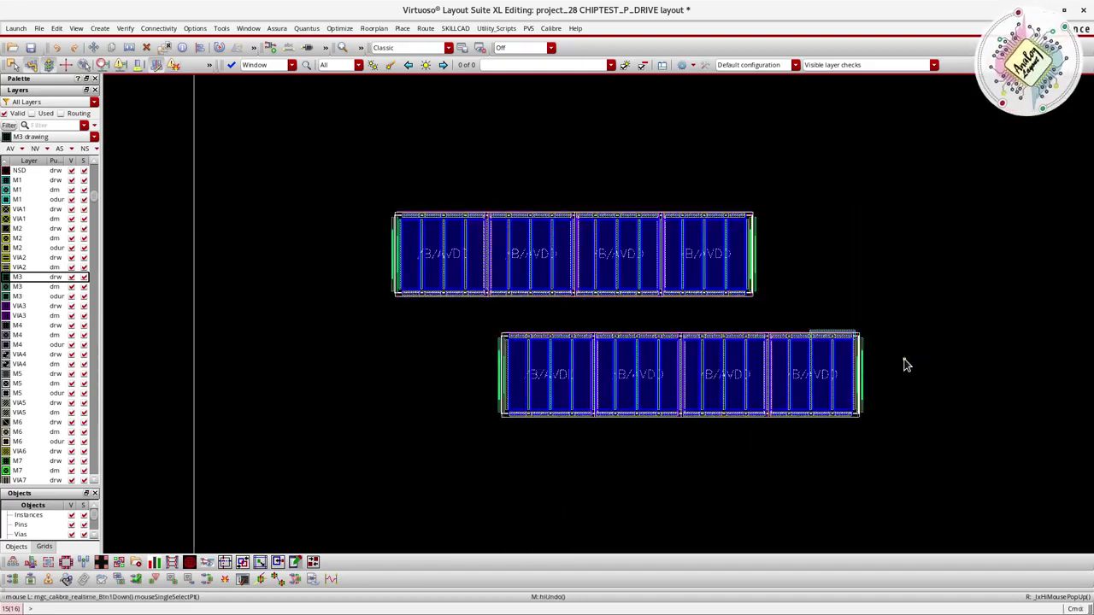
pyautogui.click(914, 175)
pyautogui.click(359, 465)
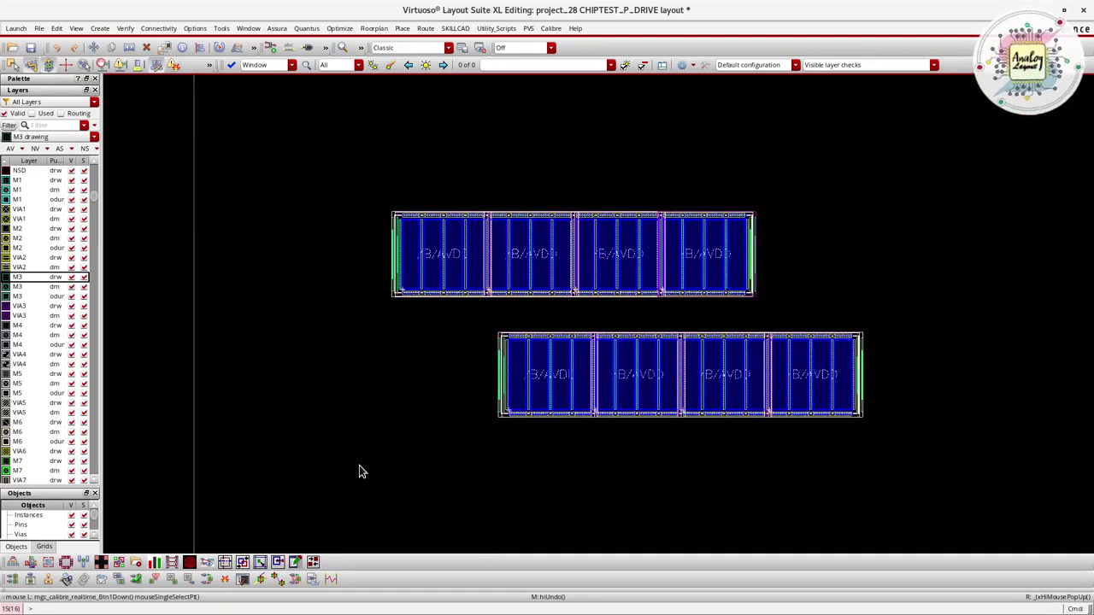
pyautogui.press('q')
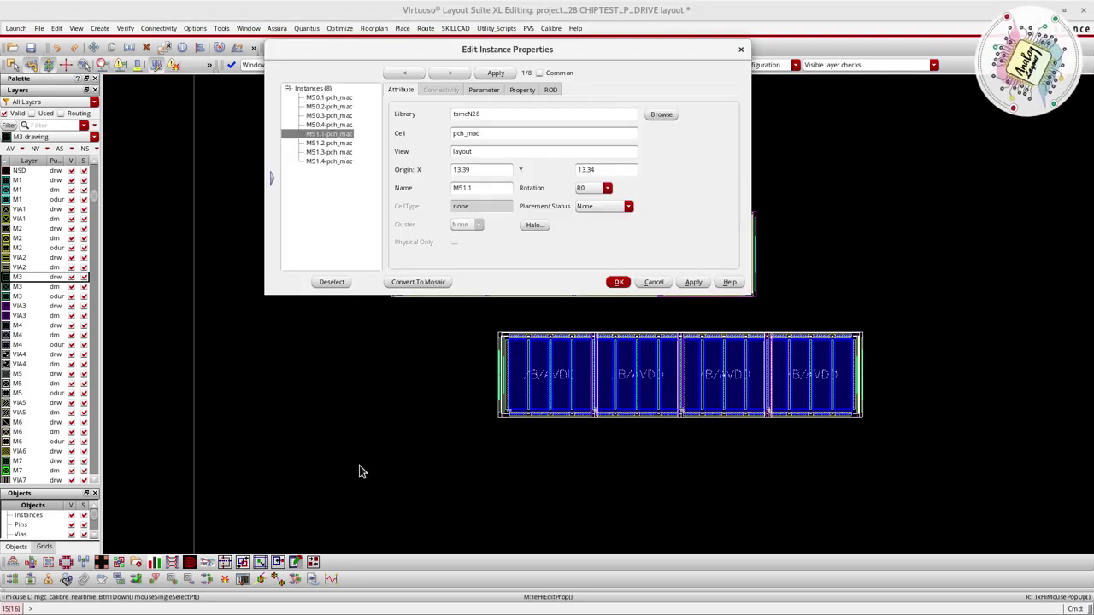
pyautogui.click(322, 88)
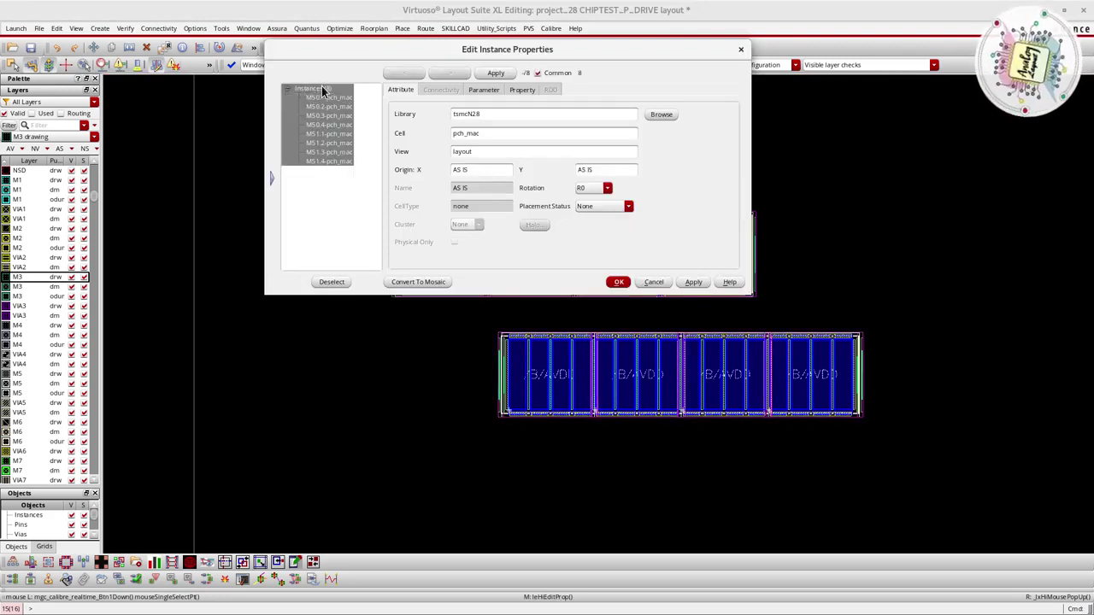
pyautogui.click(485, 88)
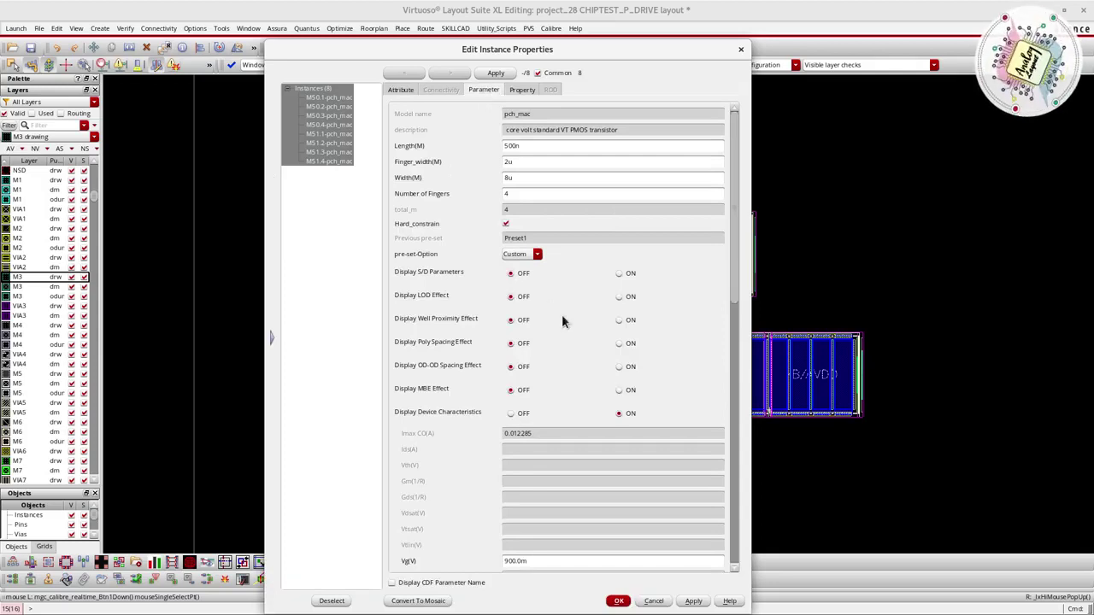
pyautogui.scroll(-2, 564, 322)
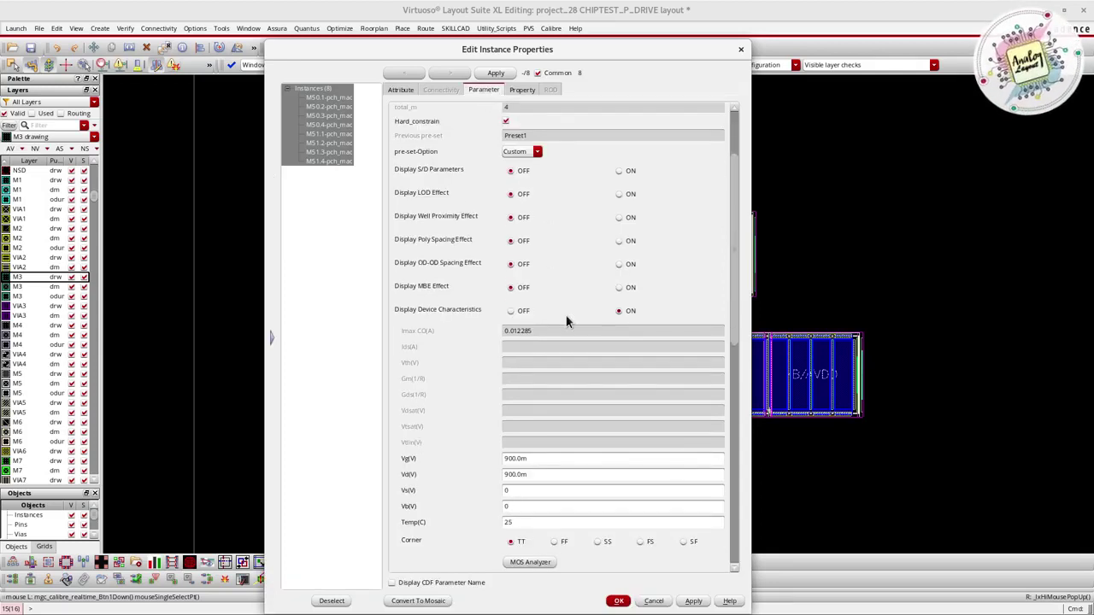
pyautogui.scroll(-10, 564, 299)
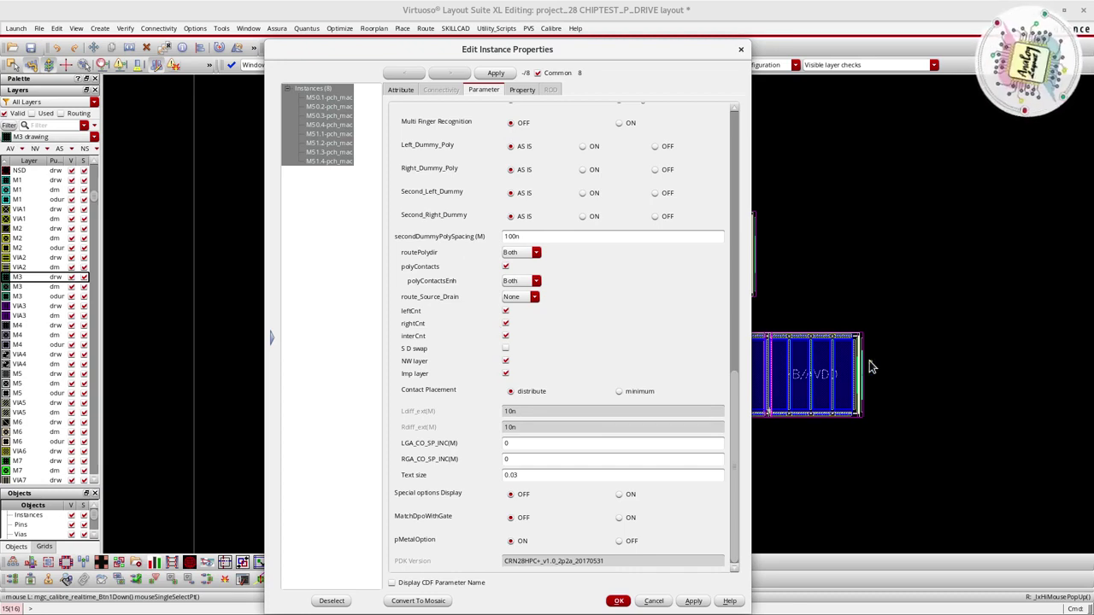
pyautogui.scroll(2, 842, 342)
pyautogui.scroll(2, 841, 342)
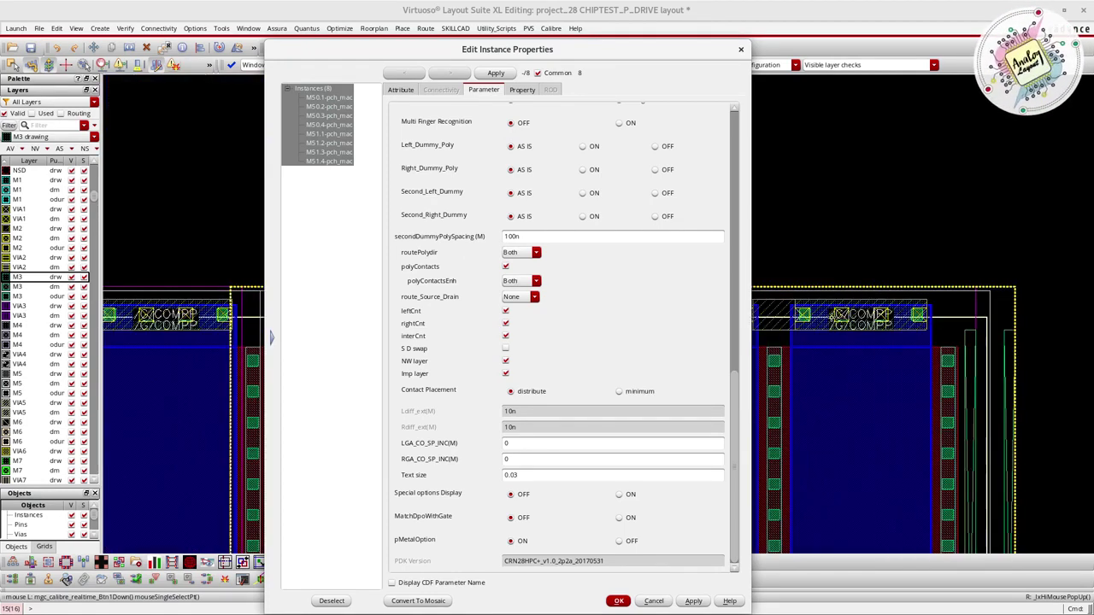
pyautogui.click(536, 253)
pyautogui.click(530, 261)
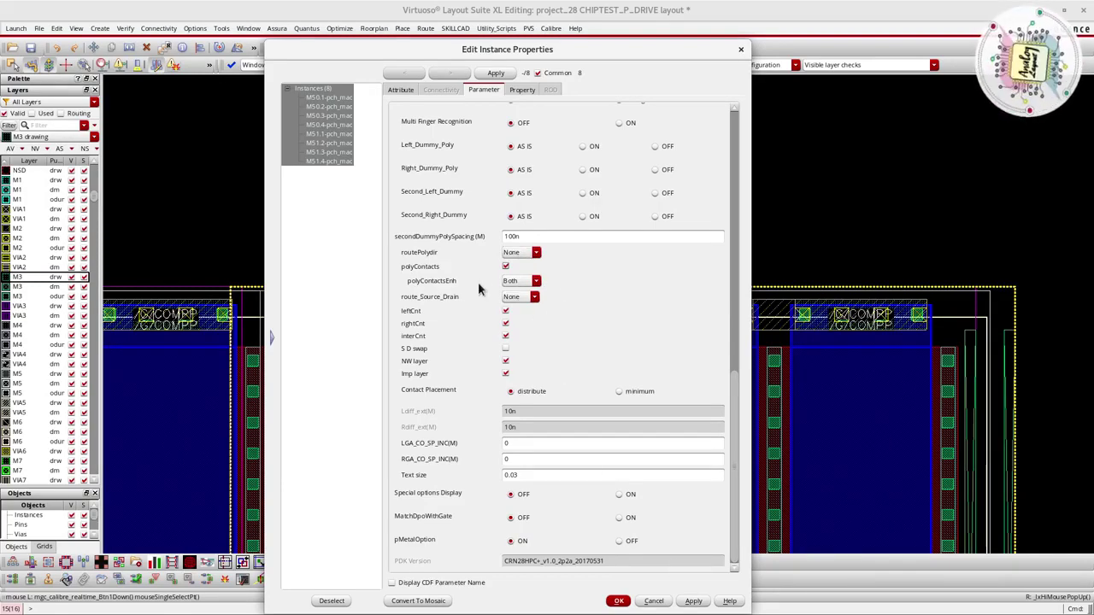
pyautogui.click(617, 602)
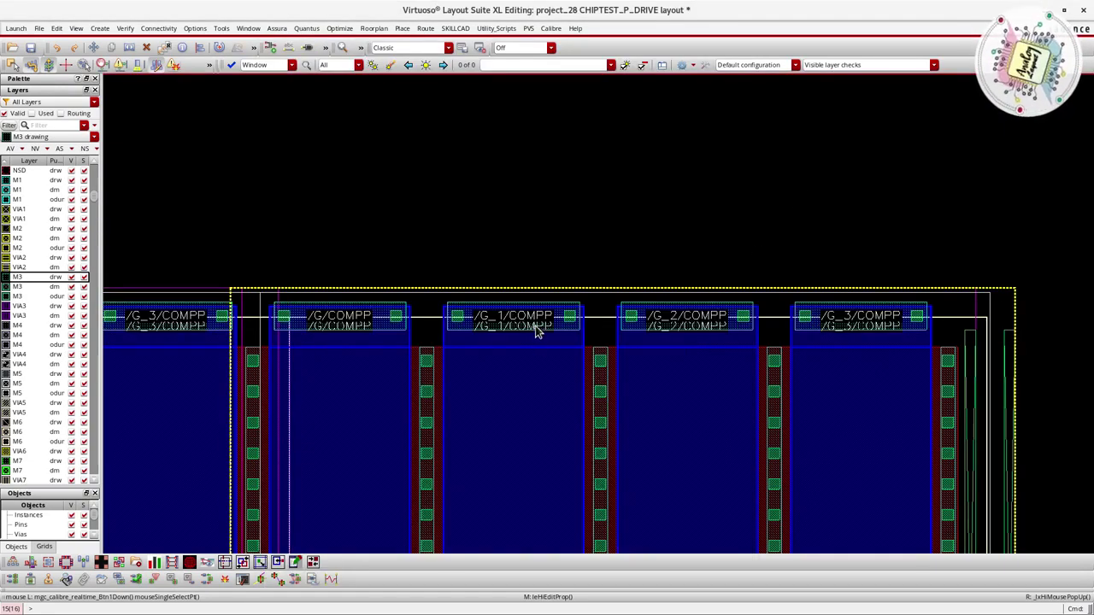
# Examine the separate gate contacts of each finger along the upper and lower ends of the COMPN transistor row
pyautogui.scroll(-6, 615, 281)
pyautogui.click(384, 185)
pyautogui.scroll(5, 369, 156)
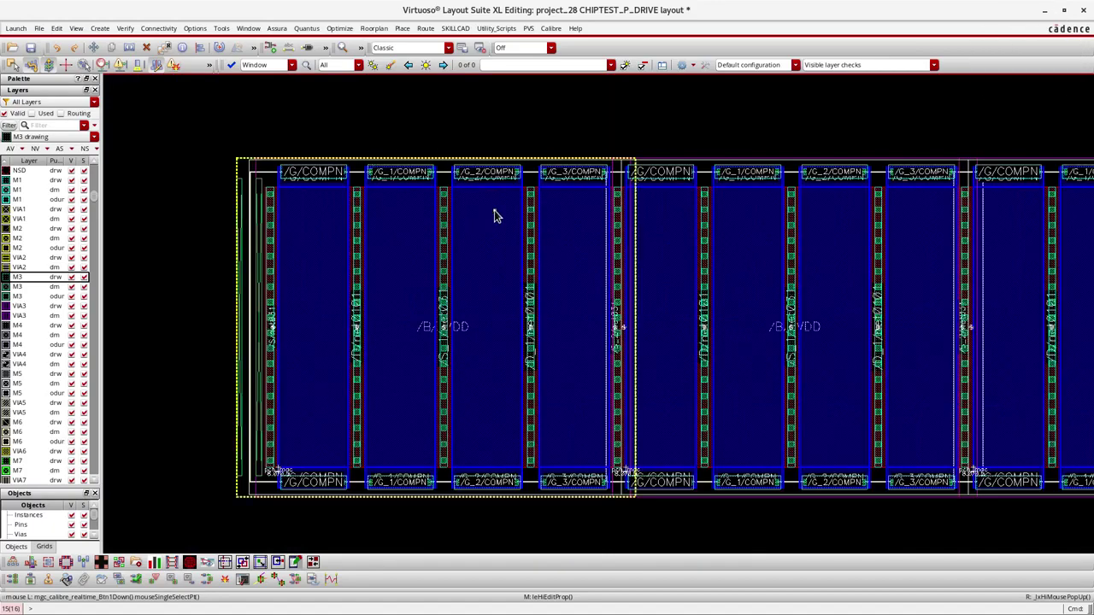
pyautogui.scroll(-2, 494, 216)
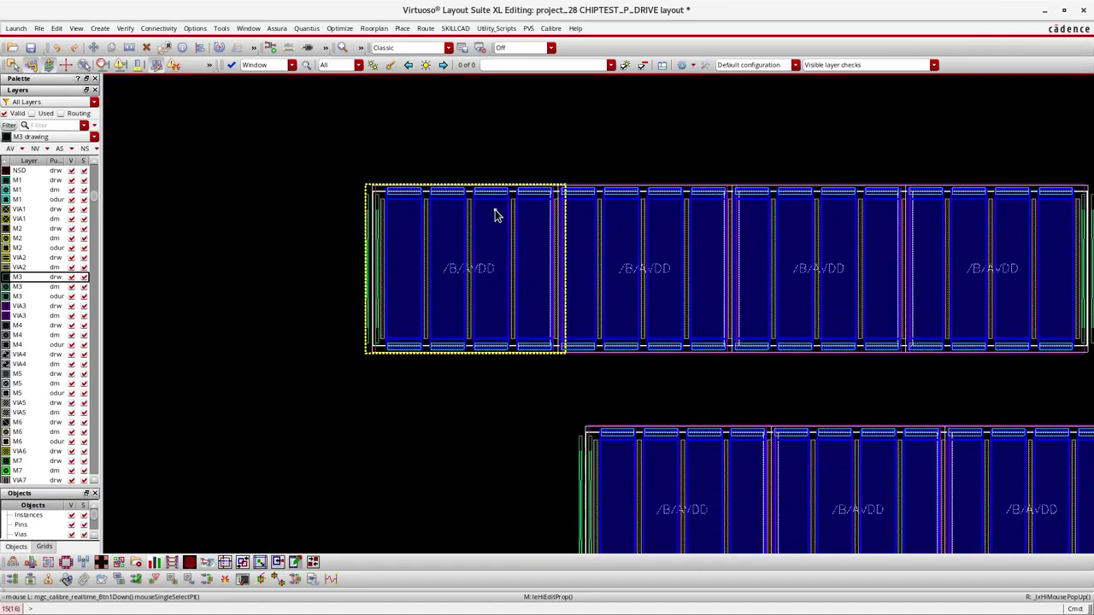
pyautogui.scroll(2, 430, 334)
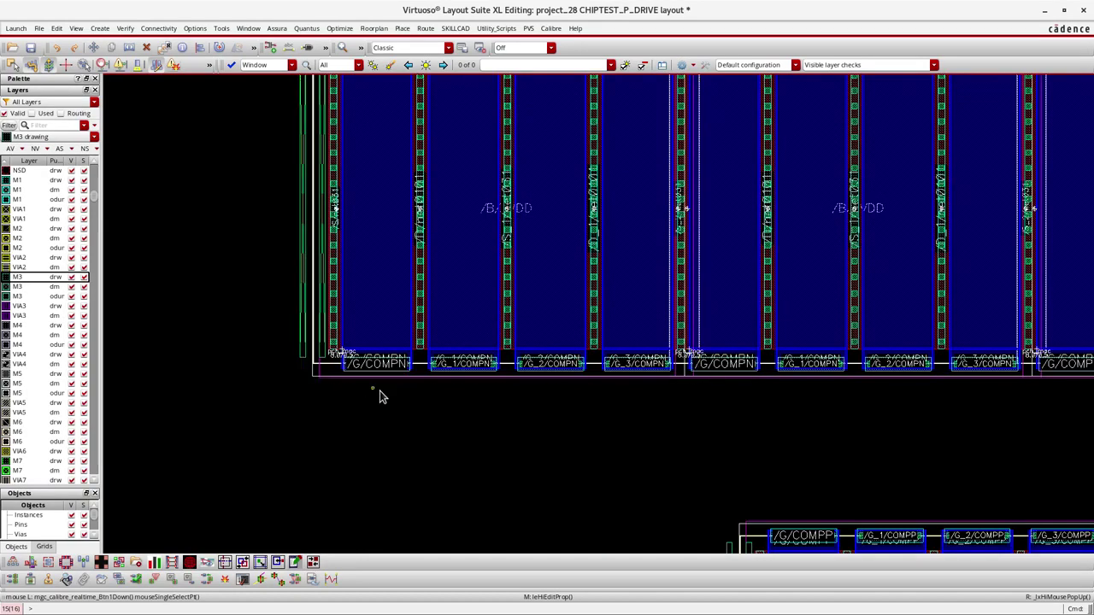
pyautogui.scroll(-2, 380, 391)
pyautogui.scroll(2, 399, 228)
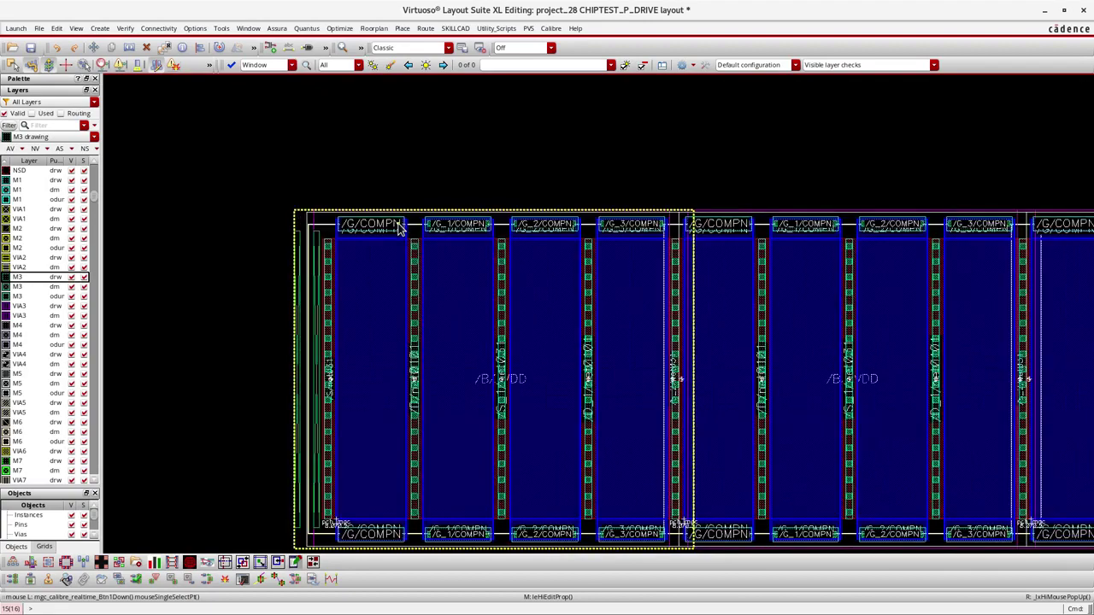
pyautogui.scroll(2, 399, 228)
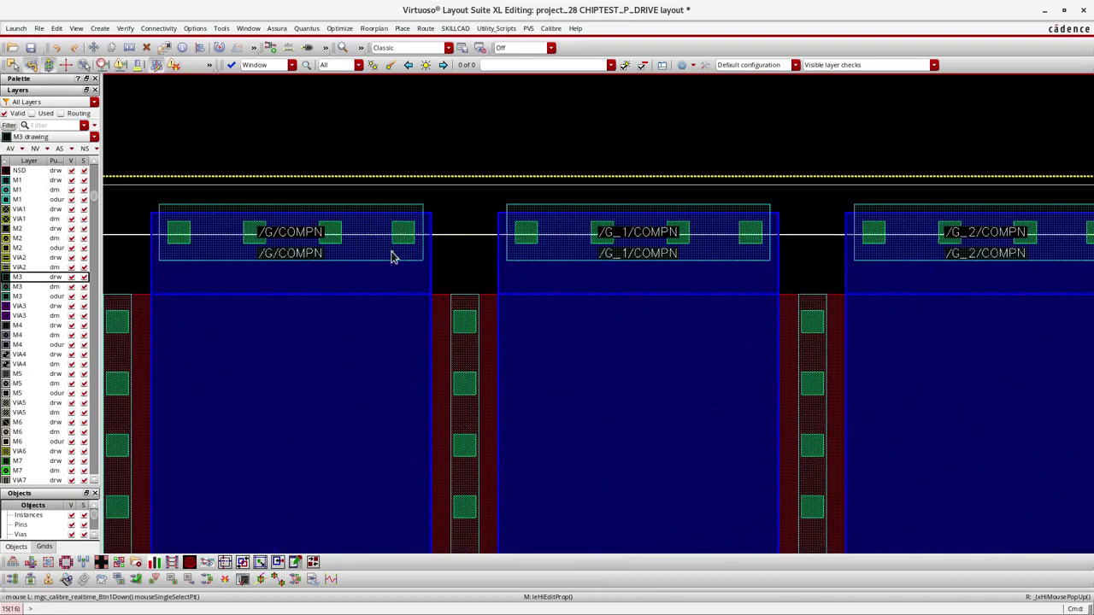
pyautogui.scroll(-2, 385, 228)
pyautogui.scroll(-2, 385, 227)
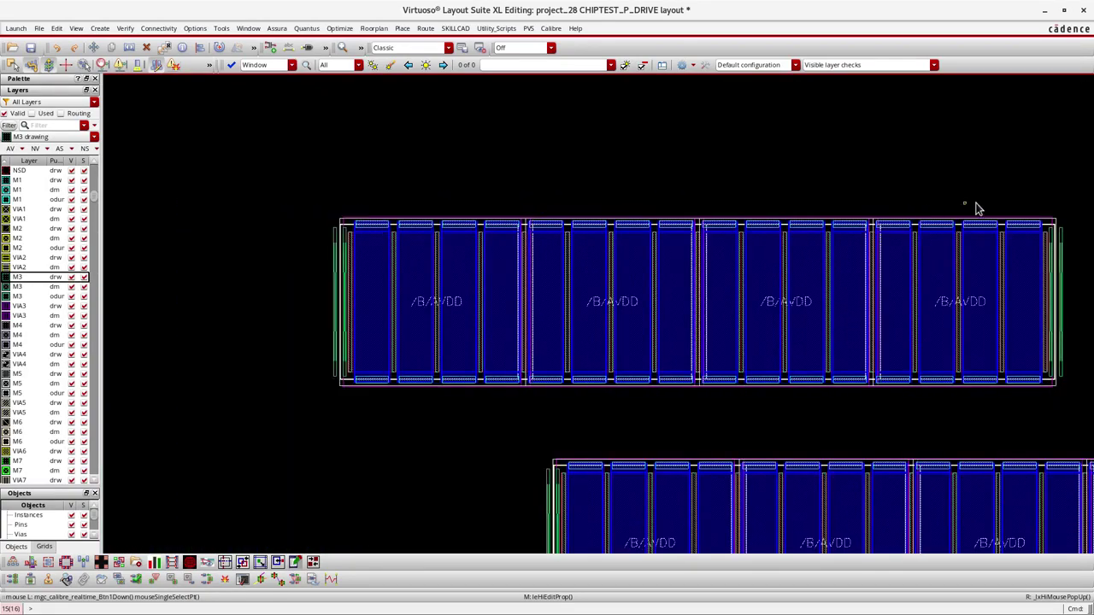
pyautogui.moveTo(1079, 209); pyautogui.dragTo(455, 444)
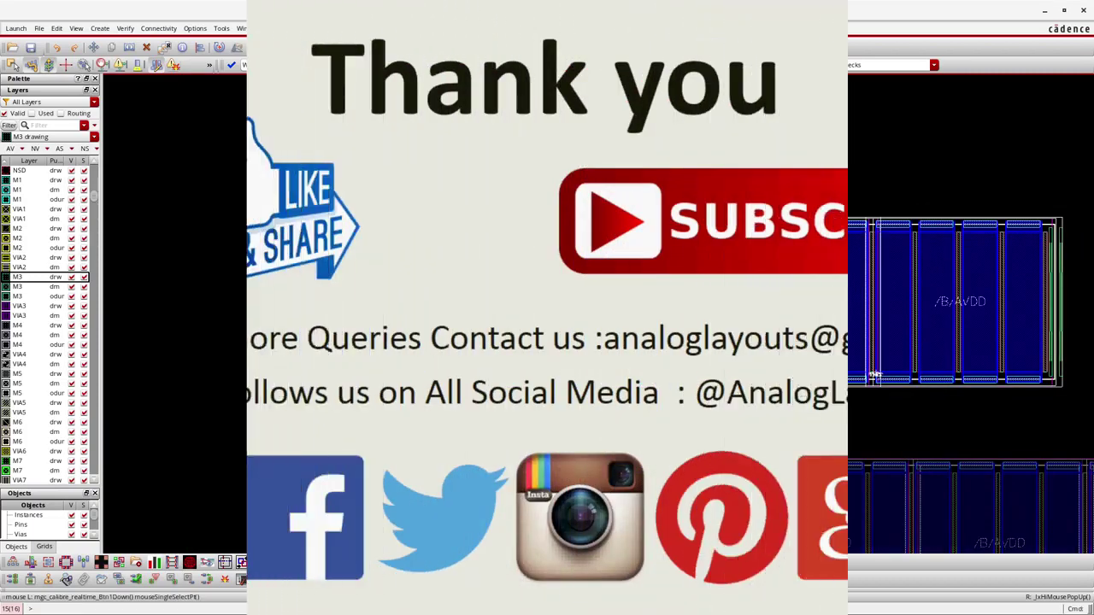